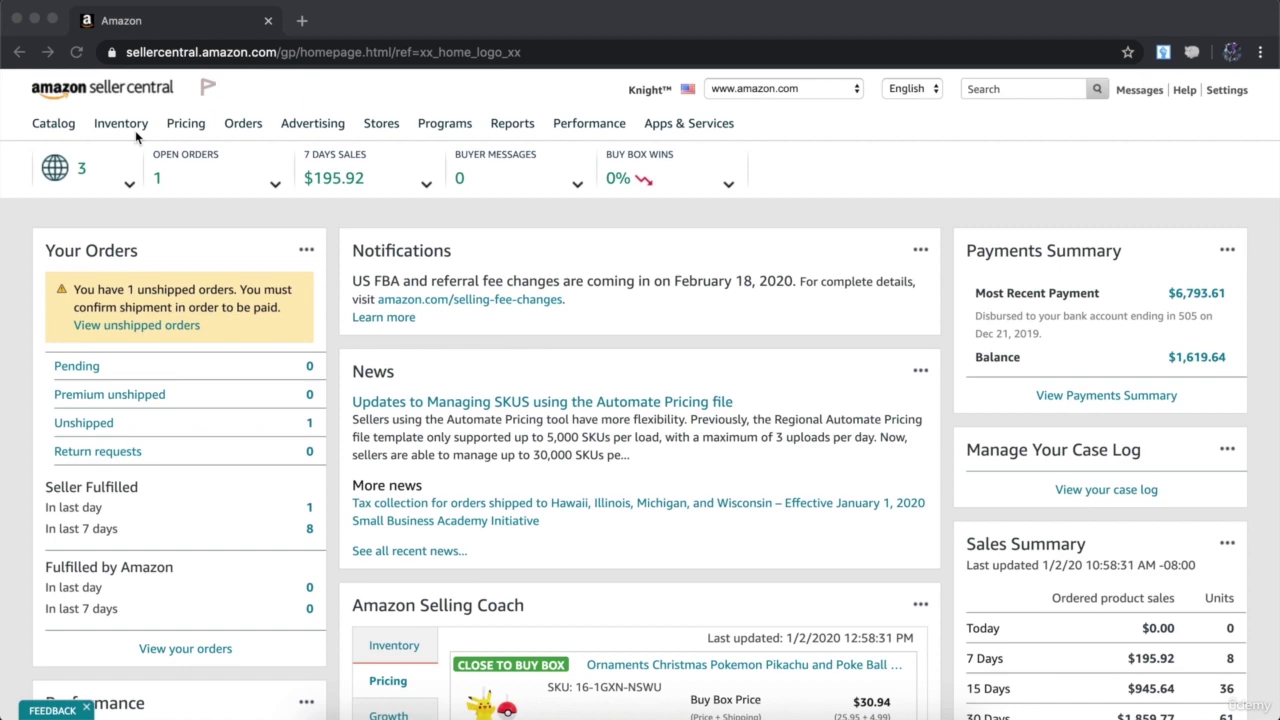
Start a new product listing for an item that is not in Amazon's catalog.
{"action": "left_click", "coordinate": [135, 130]}
{"action": "mouse_move", "coordinate": [125, 133]}
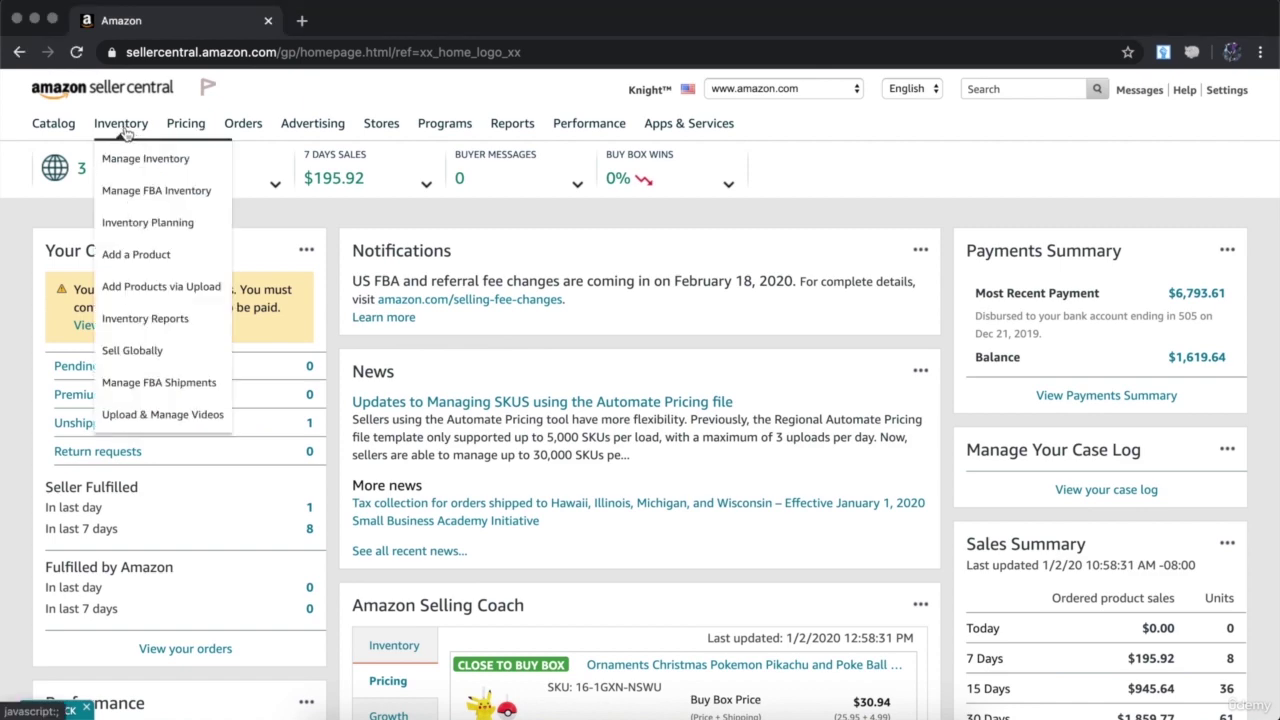
{"action": "left_click", "coordinate": [137, 254]}
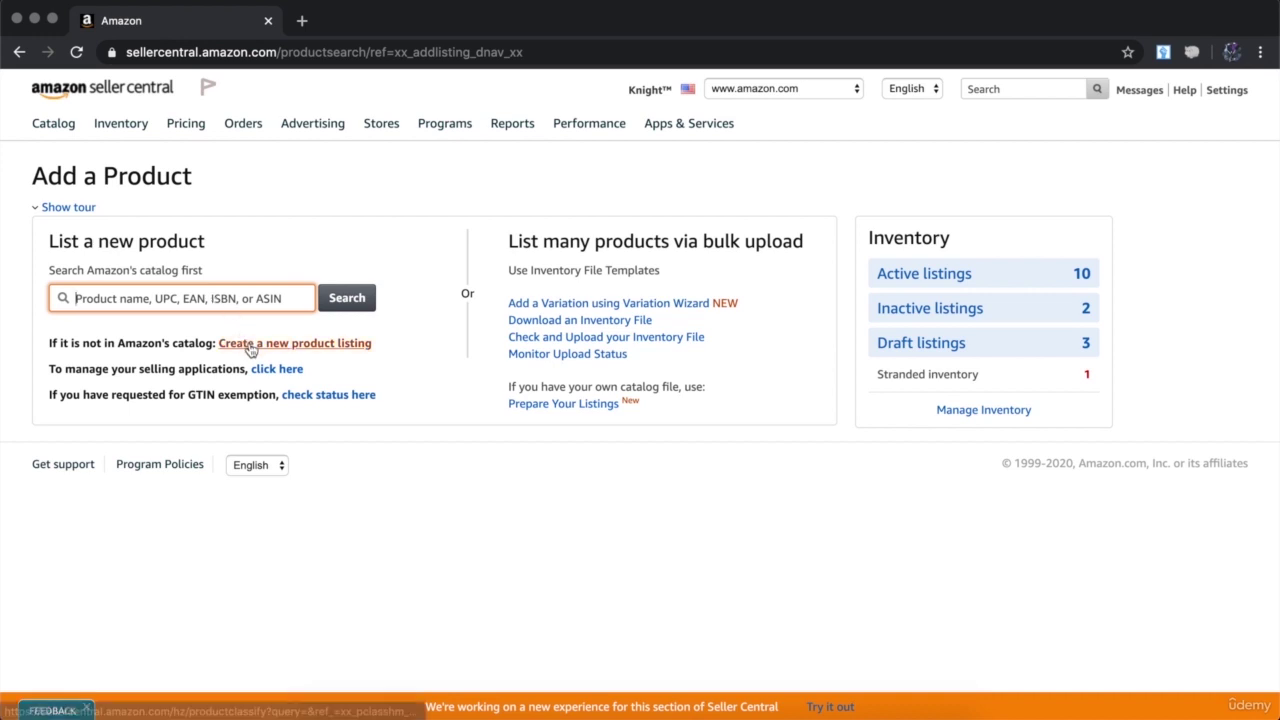
{"action": "left_click", "coordinate": [324, 348]}
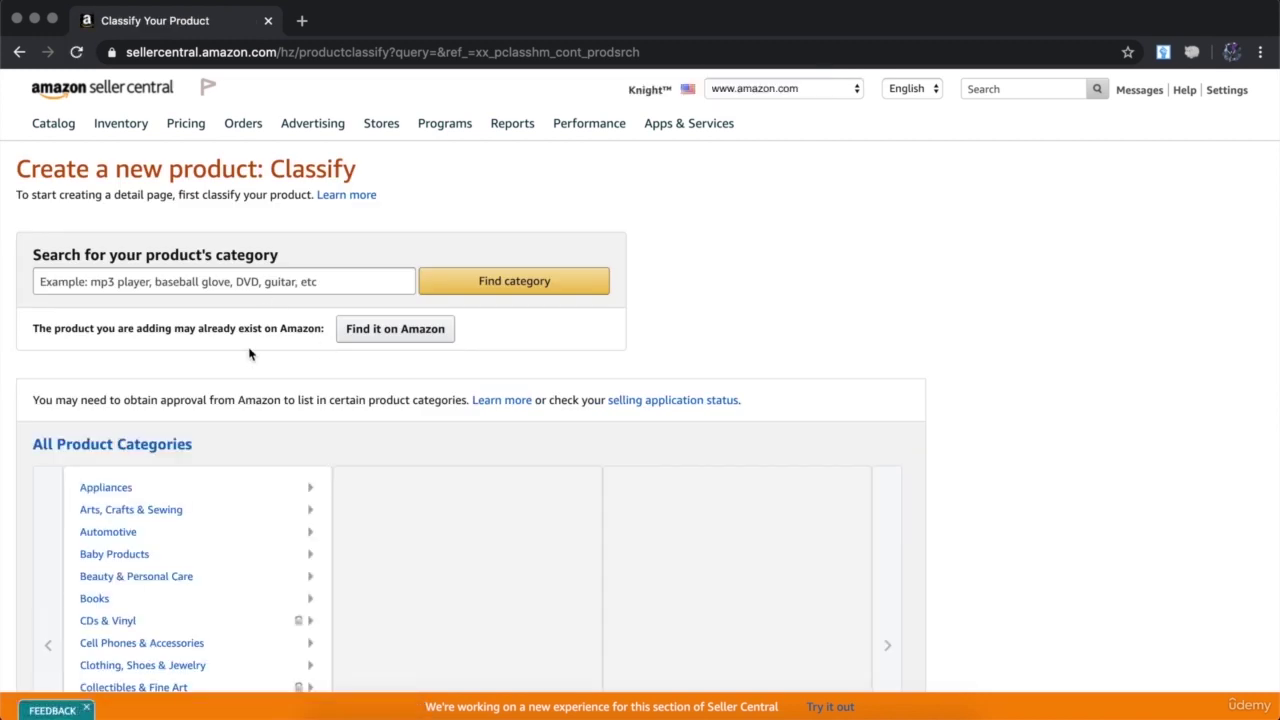
Classify the product under Clothing, Shoes & Jewelry > Boys > Clothing > Clothing Sets > Short Sets.
{"action": "scroll", "coordinate": [250, 354], "scroll_direction": "down", "scroll_amount": 3}
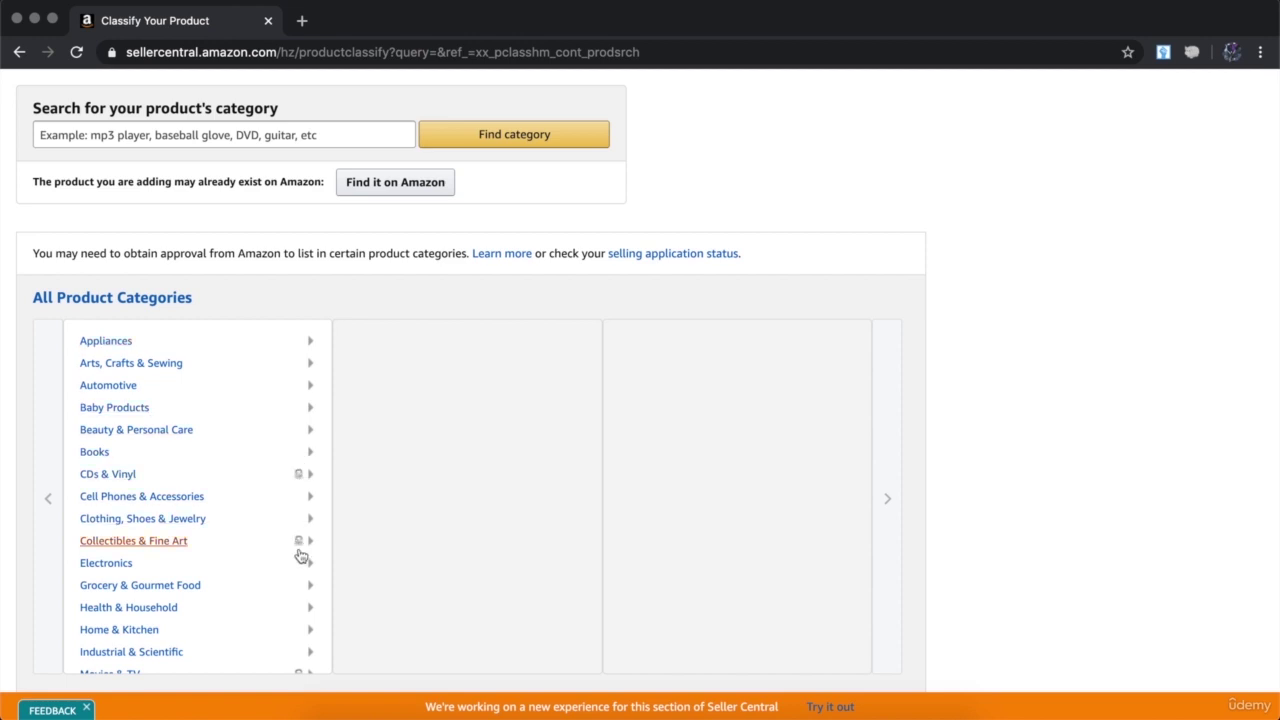
{"action": "scroll", "coordinate": [298, 556], "scroll_direction": "down", "scroll_amount": 3}
{"action": "scroll", "coordinate": [302, 557], "scroll_direction": "down", "scroll_amount": 2}
{"action": "scroll", "coordinate": [302, 557], "scroll_direction": "up", "scroll_amount": 4}
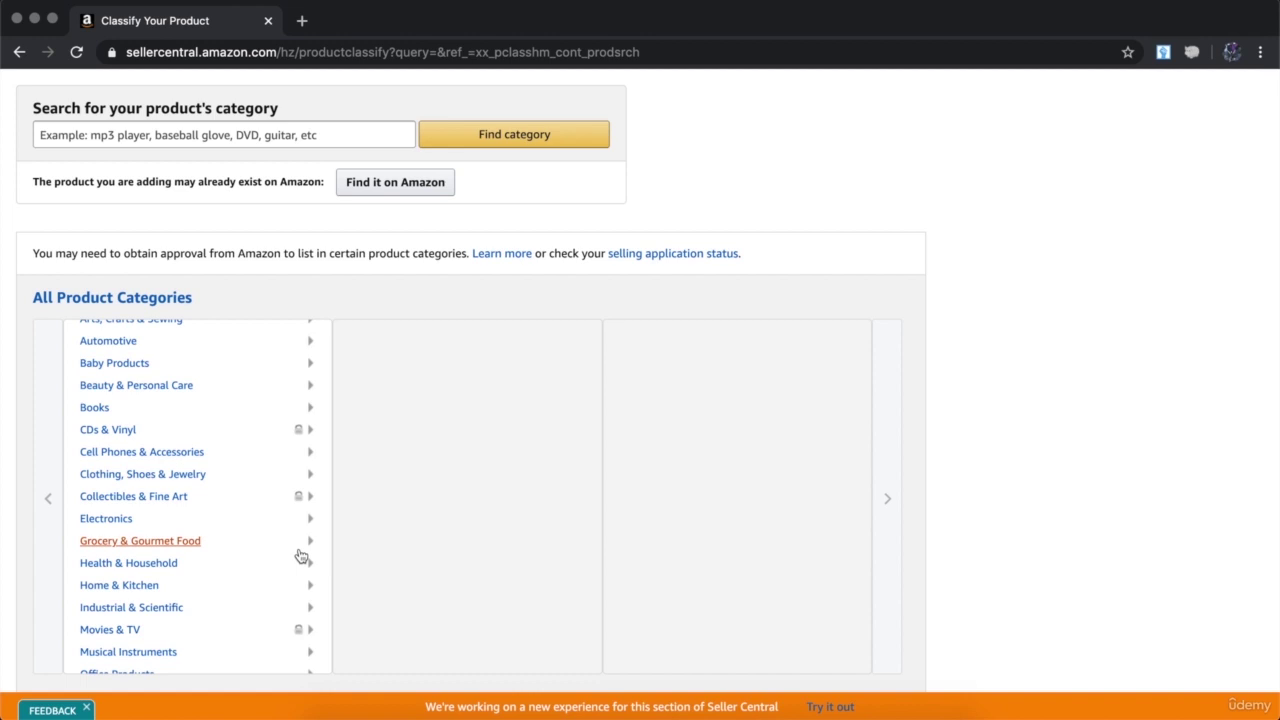
{"action": "scroll", "coordinate": [300, 556], "scroll_direction": "up", "scroll_amount": 1}
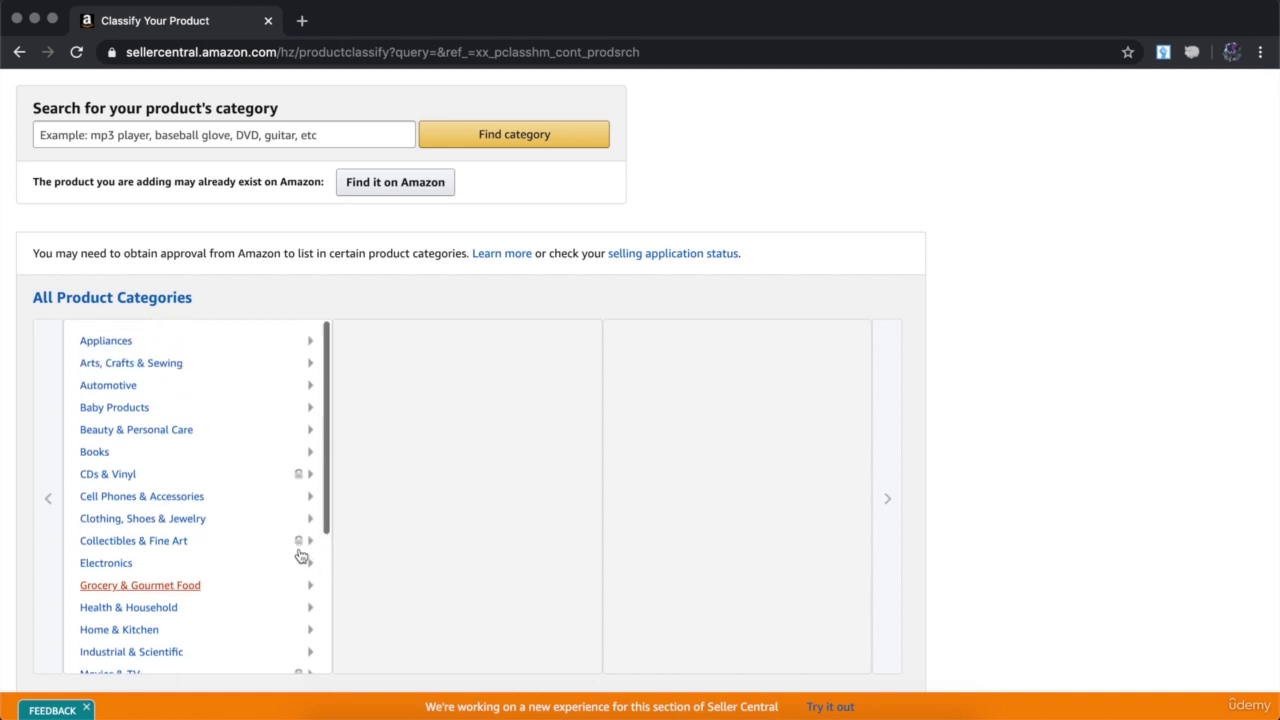
{"action": "left_click", "coordinate": [198, 522]}
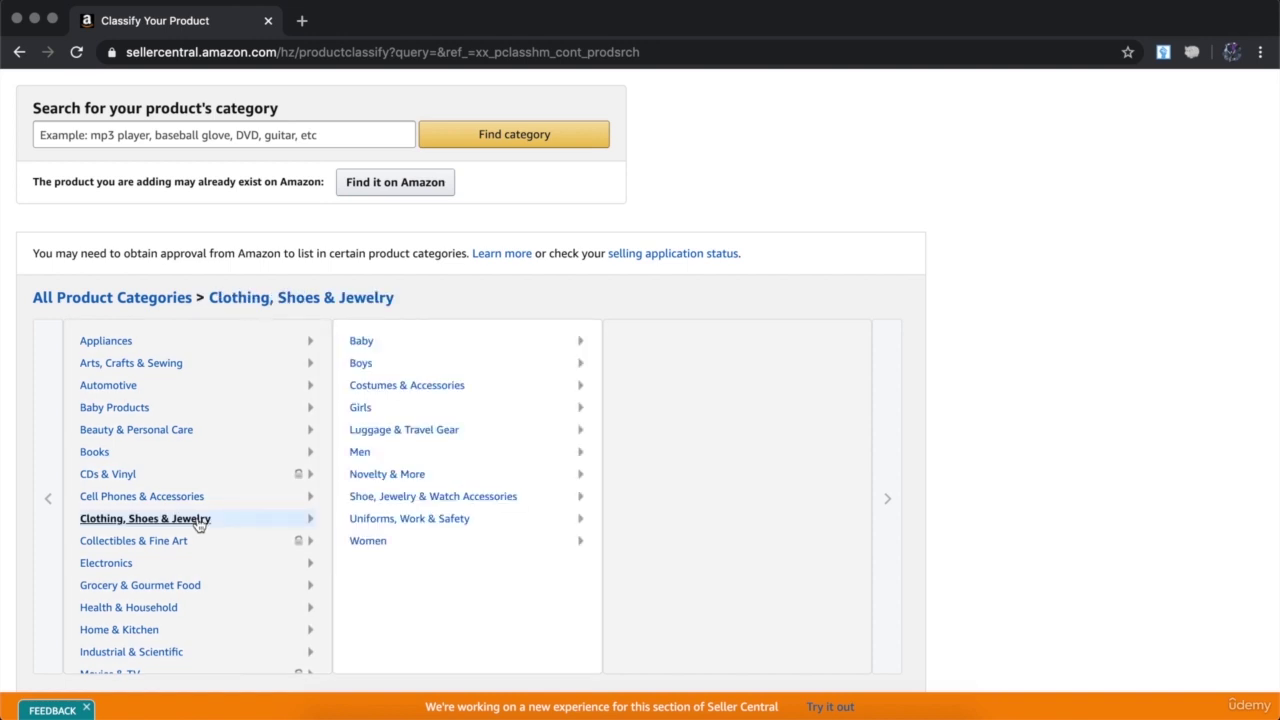
{"action": "left_click", "coordinate": [368, 366]}
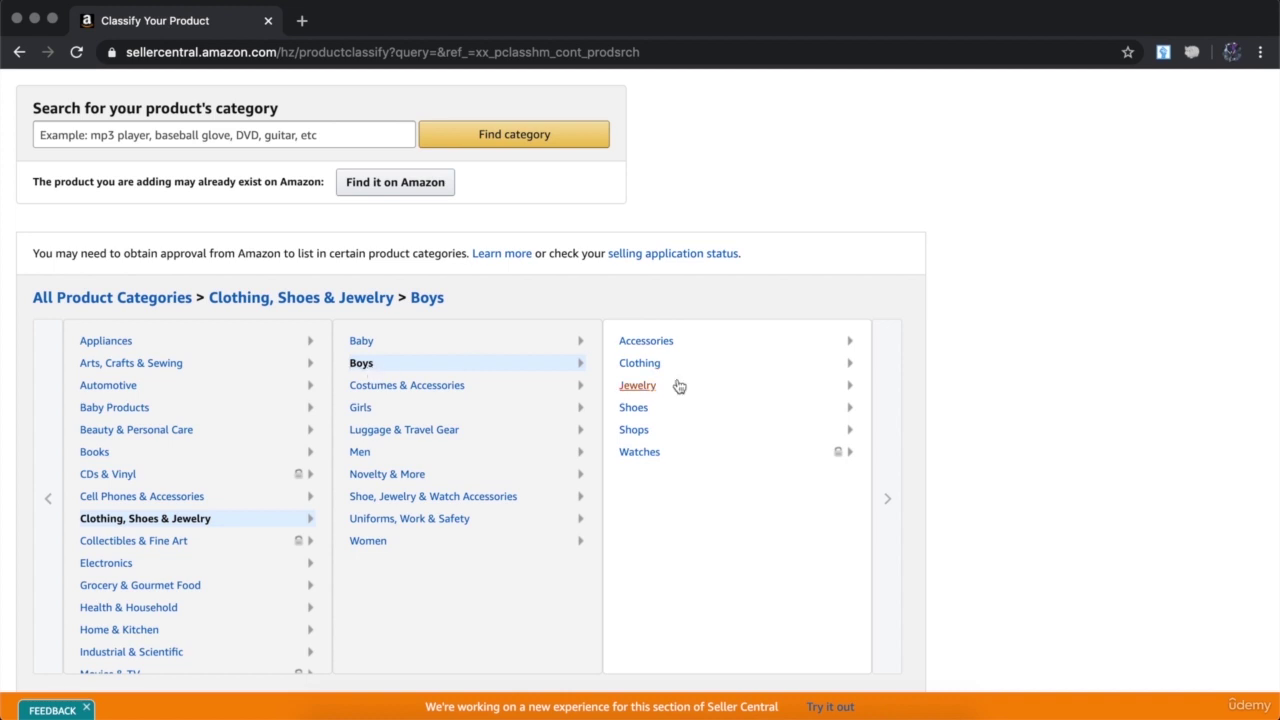
{"action": "left_click", "coordinate": [646, 363]}
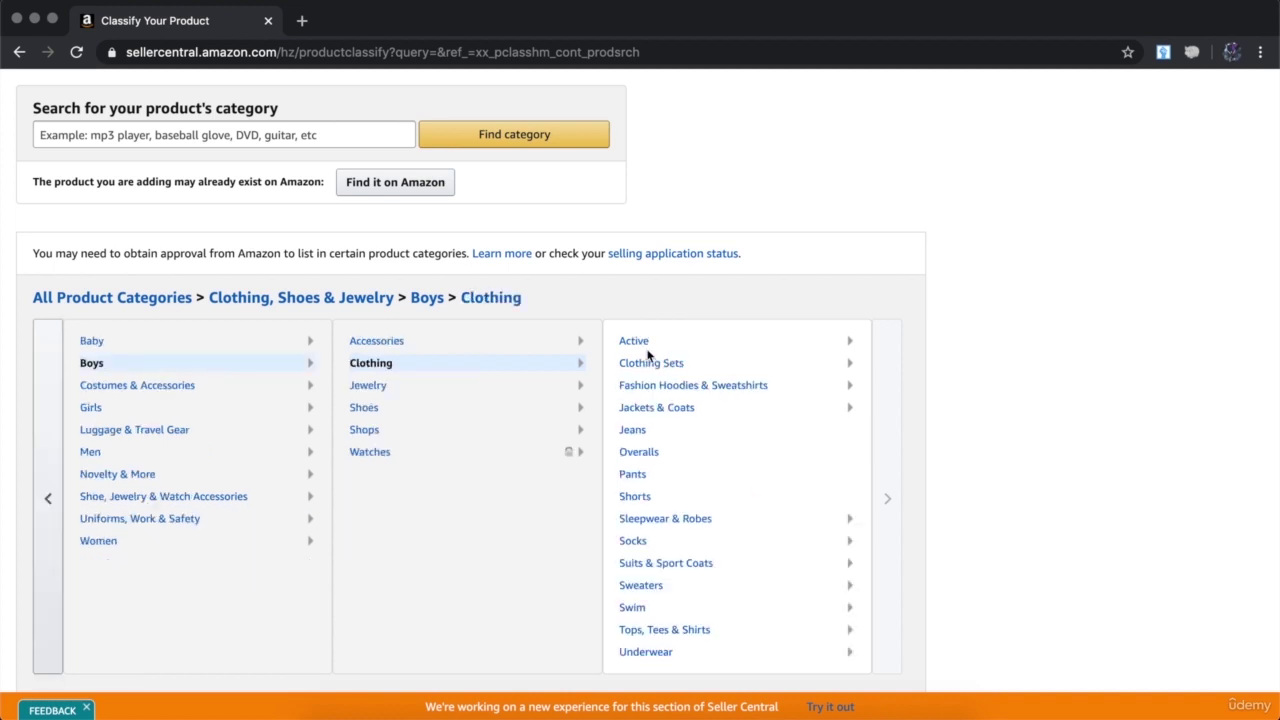
{"action": "left_click", "coordinate": [645, 366]}
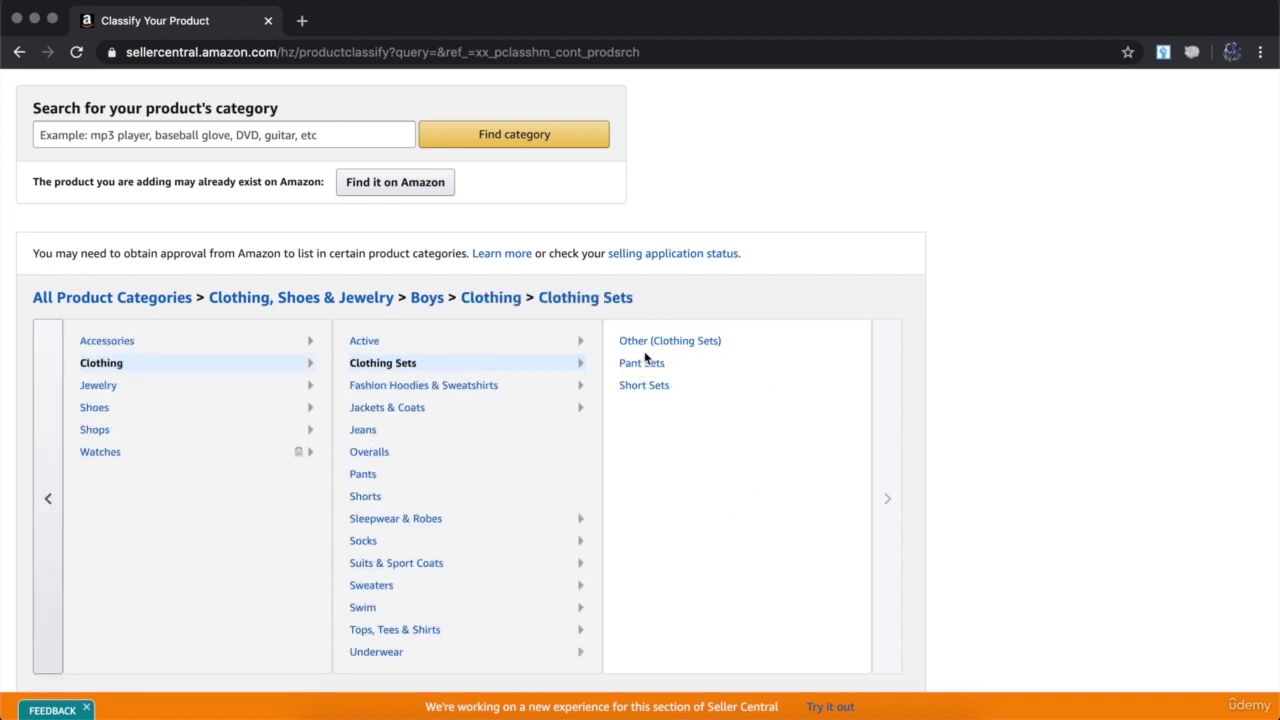
{"action": "left_click", "coordinate": [634, 387]}
{"action": "left_click", "coordinate": [736, 520]}
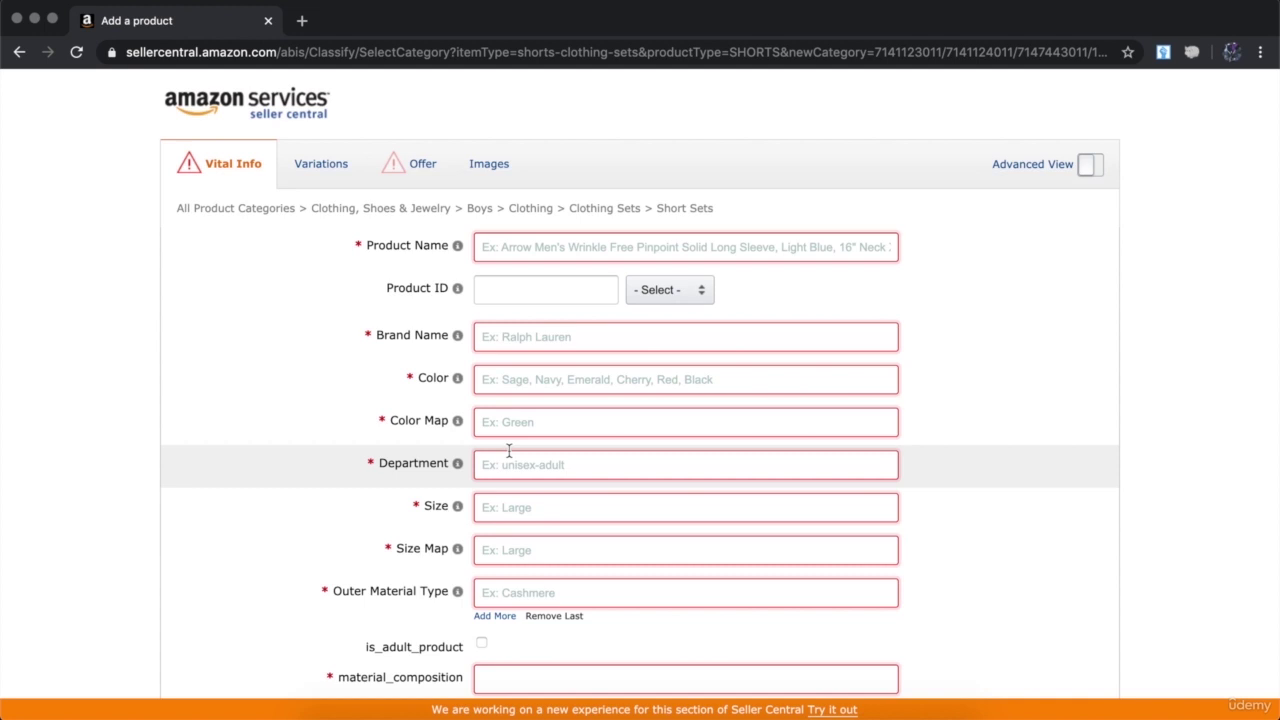
Enter "My Product Name for Christmas, Birthday Gifts, Holidays" as the product name.
{"action": "scroll", "coordinate": [509, 451], "scroll_direction": "down", "scroll_amount": 3}
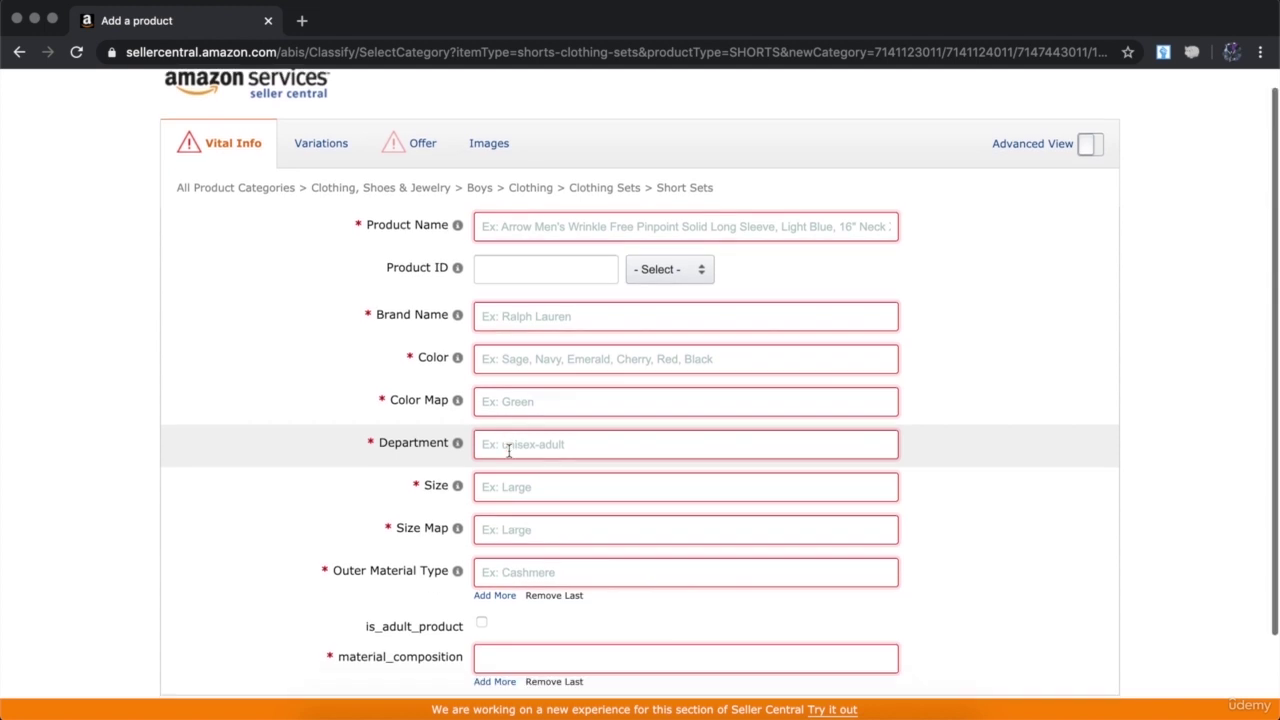
{"action": "scroll", "coordinate": [508, 450], "scroll_direction": "up", "scroll_amount": 3}
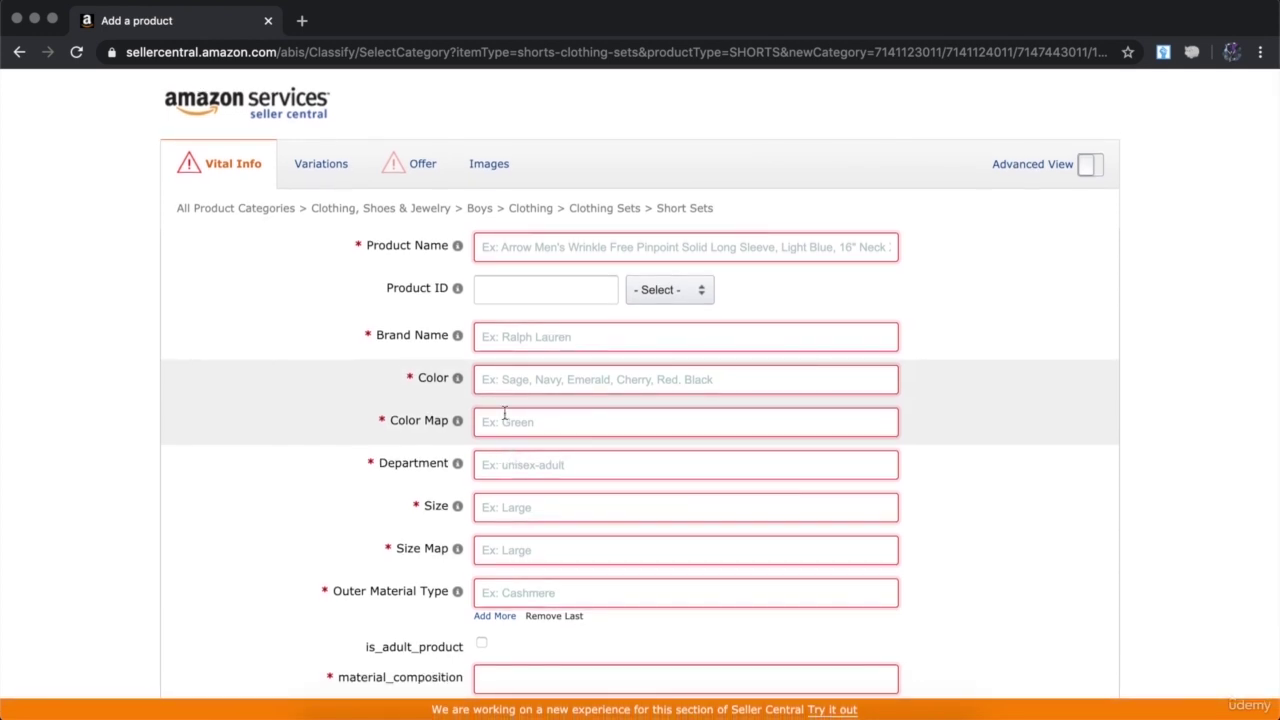
{"action": "scroll", "coordinate": [505, 413], "scroll_direction": "down", "scroll_amount": 1}
{"action": "left_click", "coordinate": [560, 226]}
{"action": "type", "text": "My Product na"}
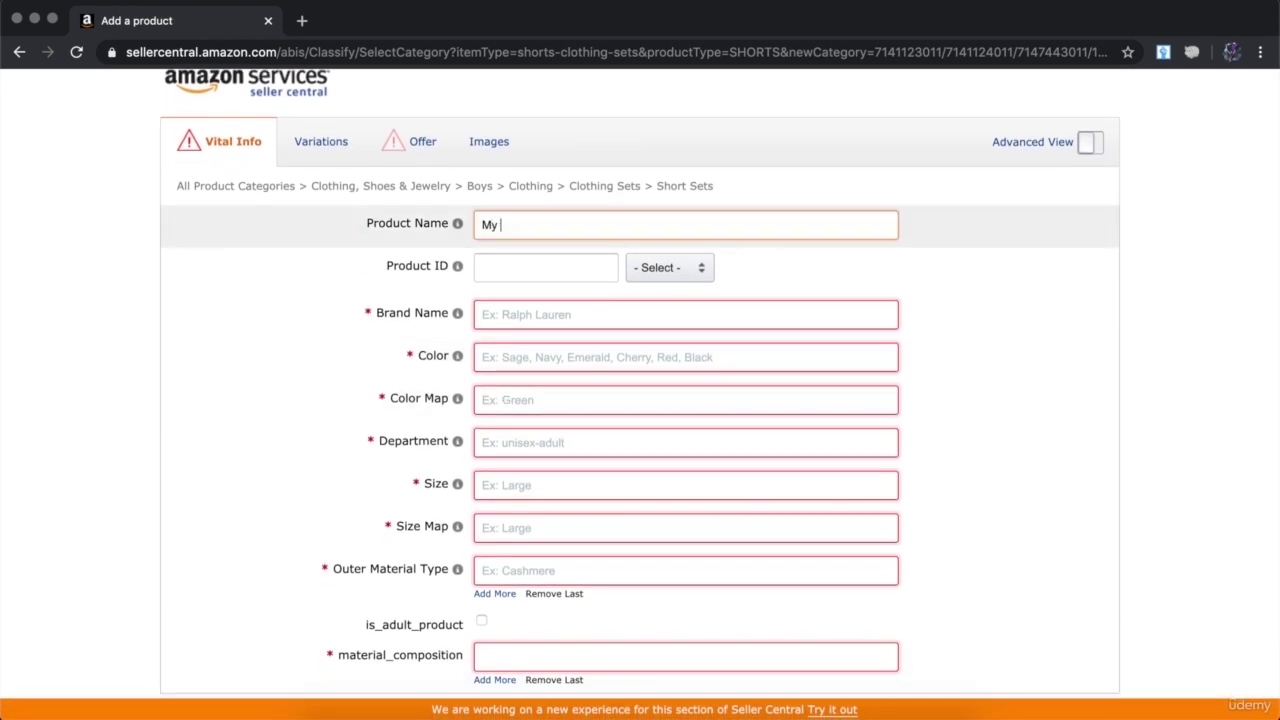
{"action": "key", "text": "BackSpace"}
{"action": "key", "text": "BackSpace"}
{"action": "type", "text": "nAME"}
{"action": "key", "text": "BackSpace"}
{"action": "key", "text": "BackSpace"}
{"action": "key", "text": "BackSpace"}
{"action": "key", "text": "BackSpace"}
{"action": "type", "text": "Name"}
{"action": "type", "text": "for Chr"}
{"action": "type", "text": "sit"}
{"action": "key", "text": "BackSpace"}
{"action": "key", "text": "BackSpace"}
{"action": "type", "text": "is"}
{"action": "key", "text": "BackSpace"}
{"action": "key", "text": "BackSpace"}
{"action": "type", "text": "ristm"}
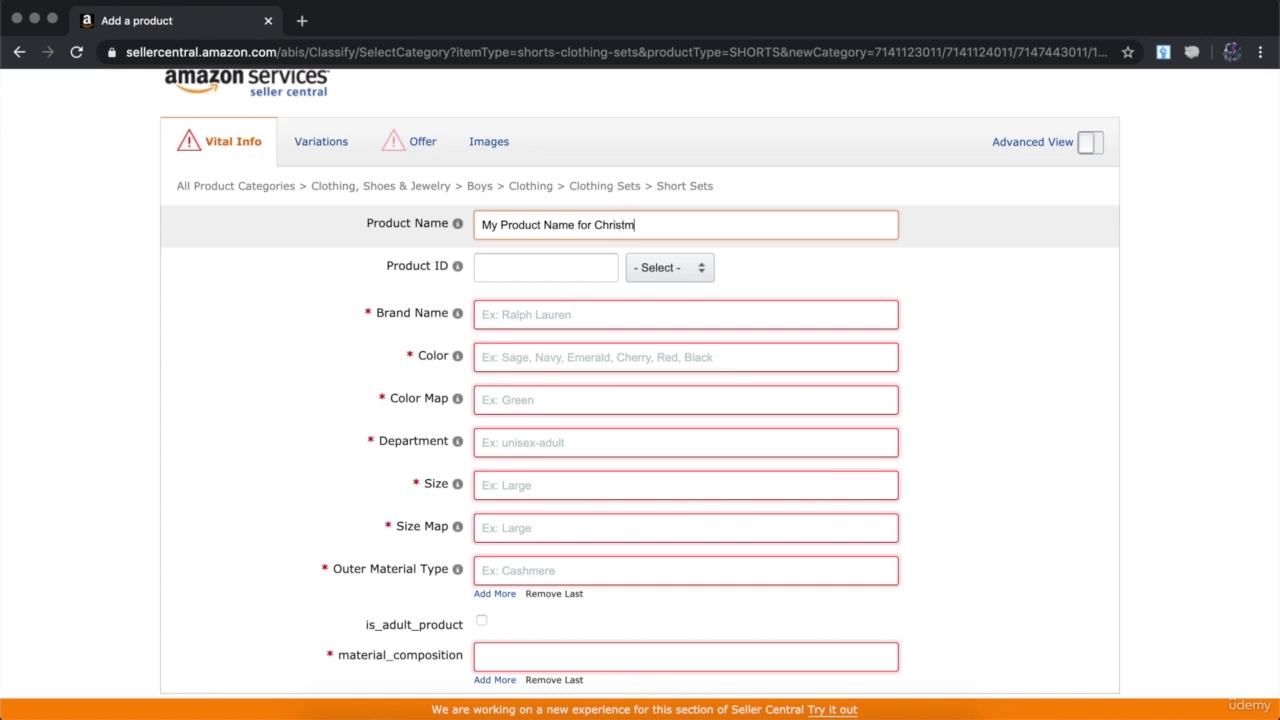
{"action": "type", "text": "as, Birthday Gifts, Hol"}
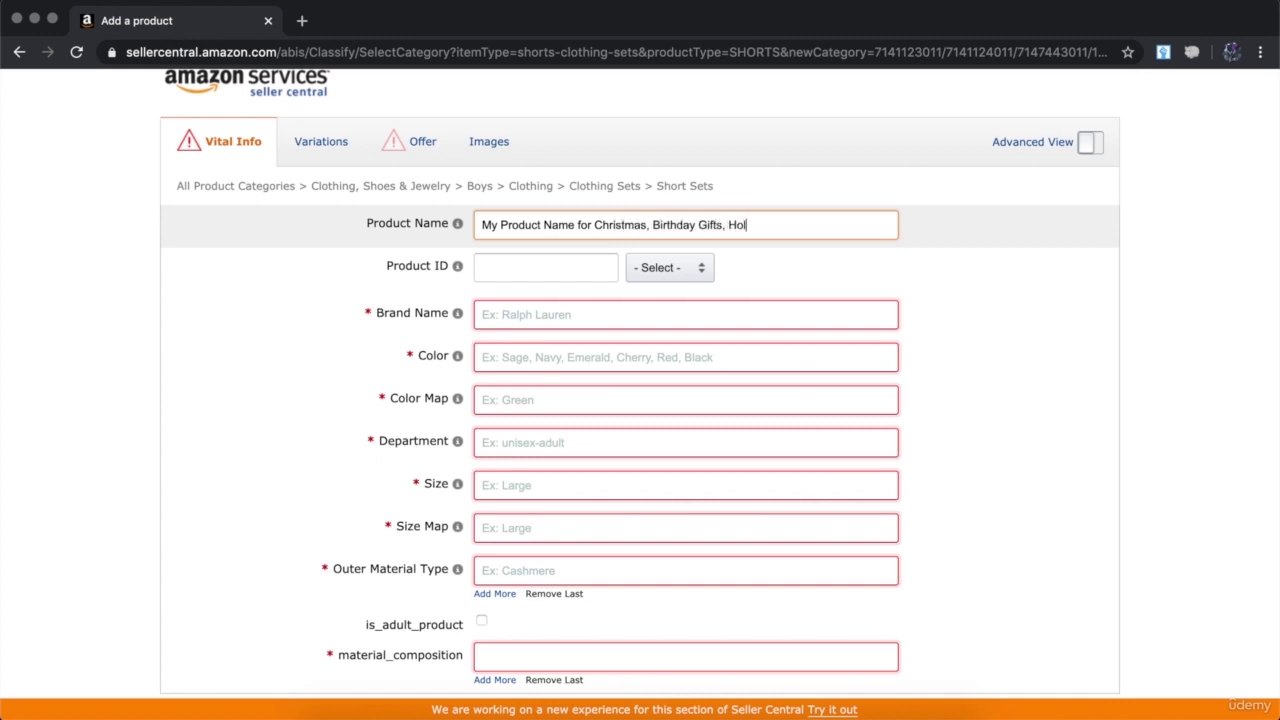
{"action": "type", "text": "idays"}
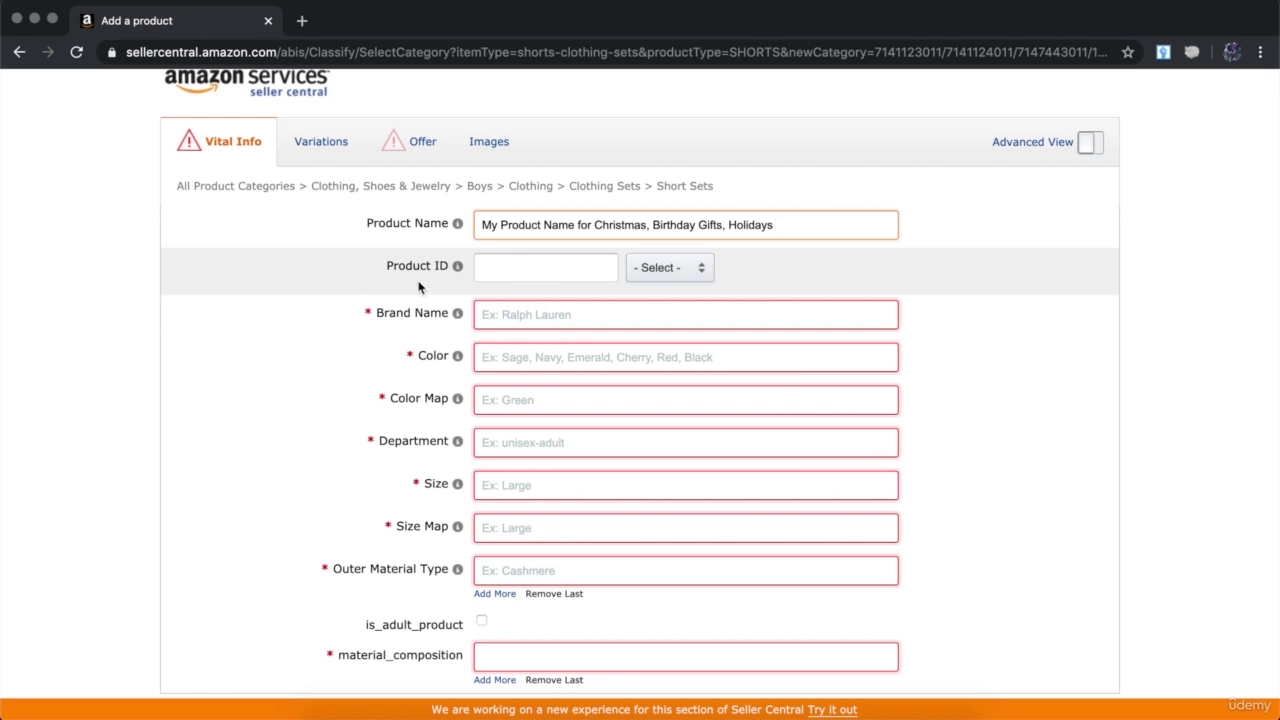
Set the product ID type to UPC.
{"action": "left_click", "coordinate": [665, 270]}
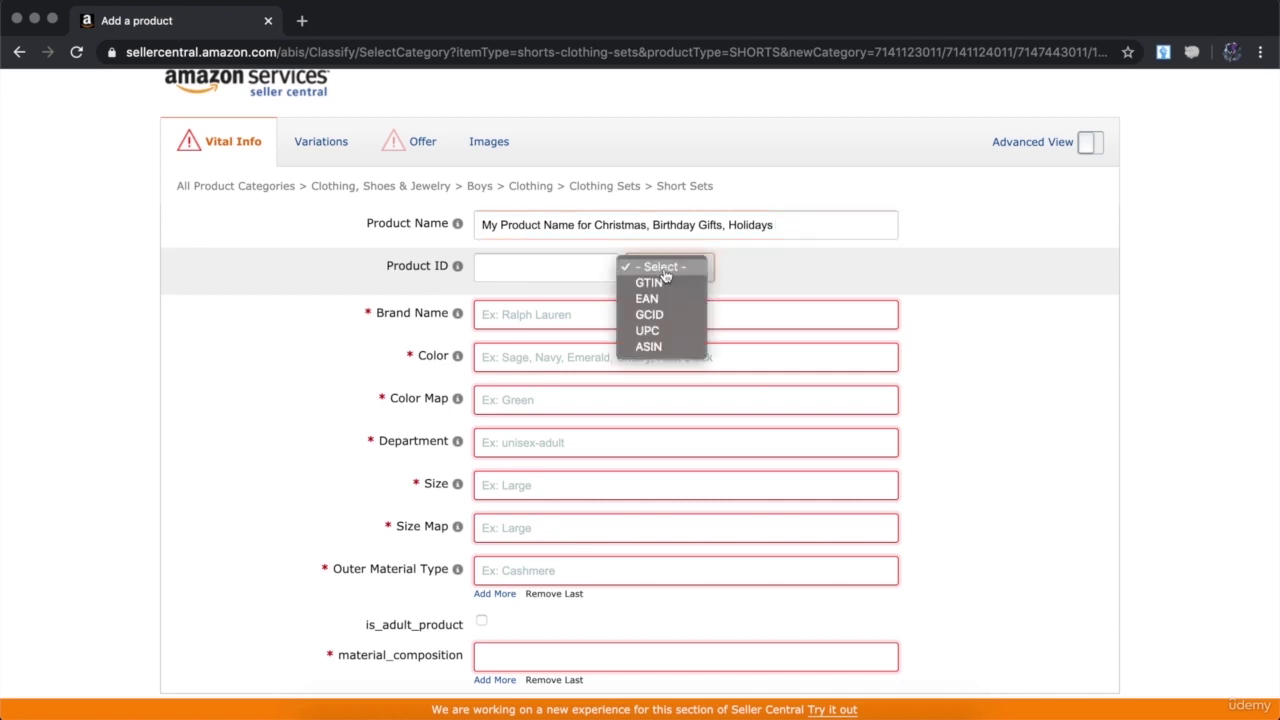
{"action": "left_click", "coordinate": [657, 333]}
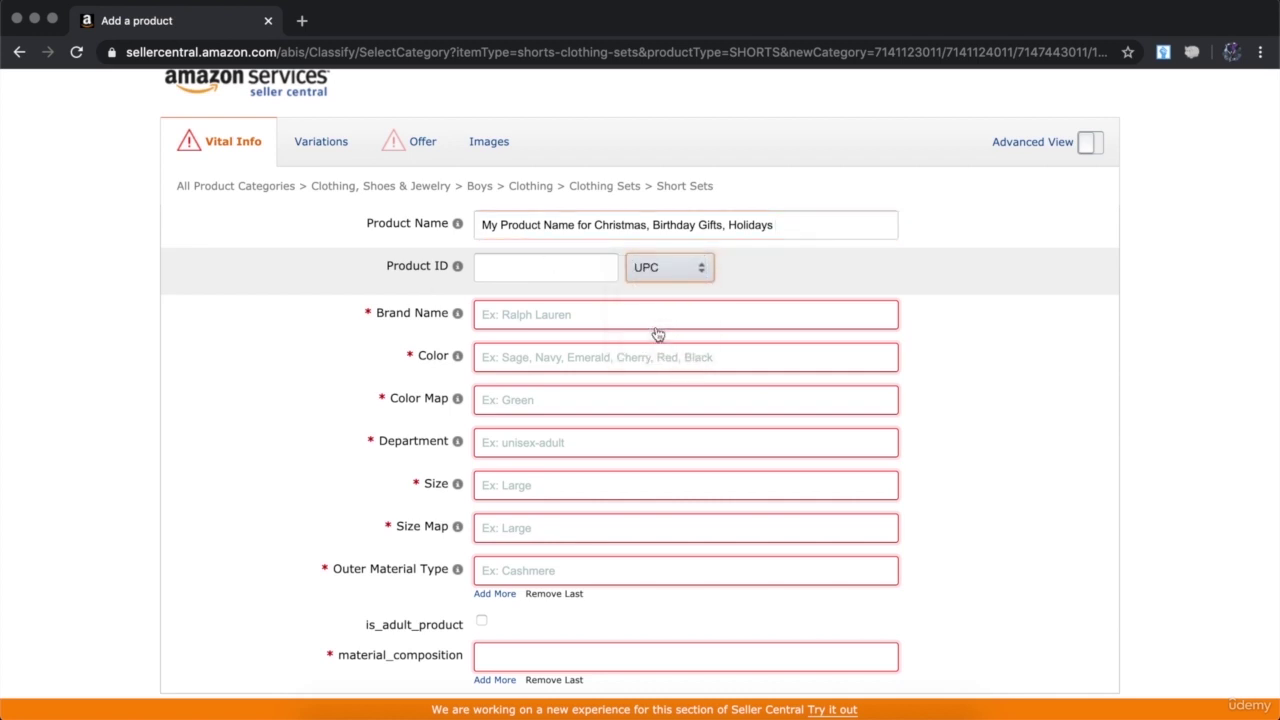
{"action": "mouse_move", "coordinate": [371, 318]}
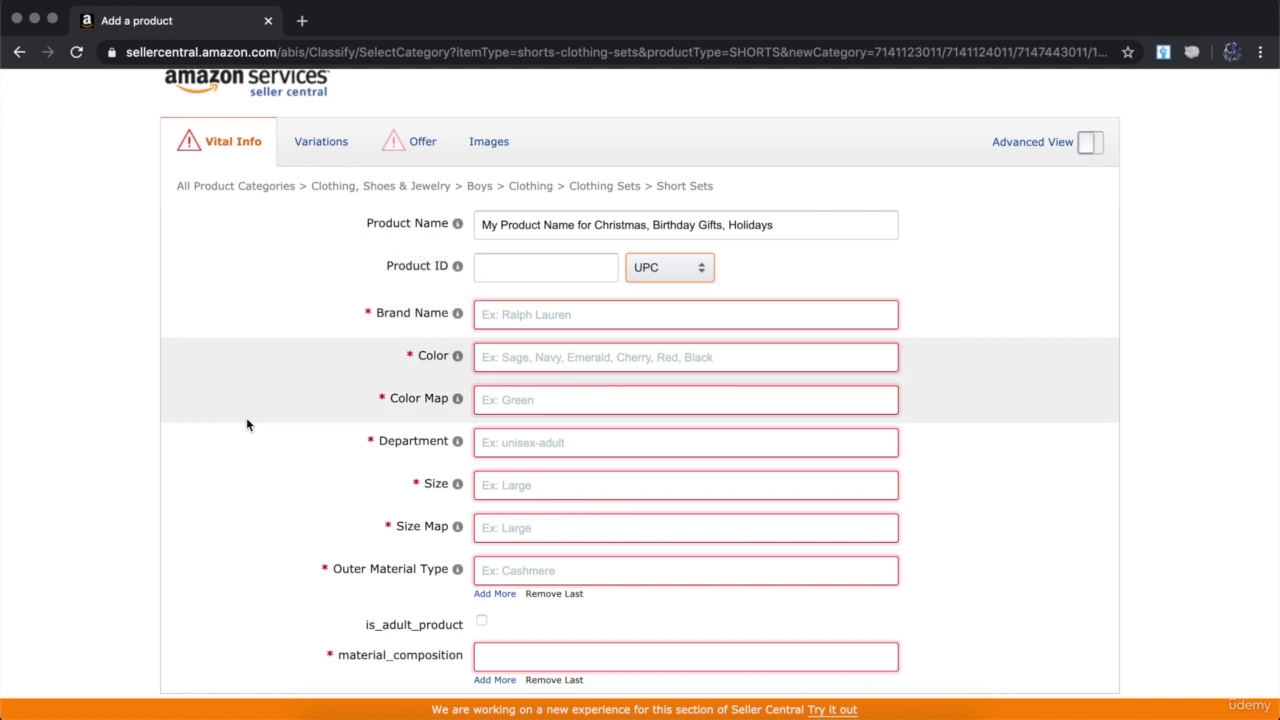
Visit snapupc.com as a source of UPC codes, and close the site to return to the product form.
{"action": "left_click", "coordinate": [303, 21]}
{"action": "type", "text": "upc"}
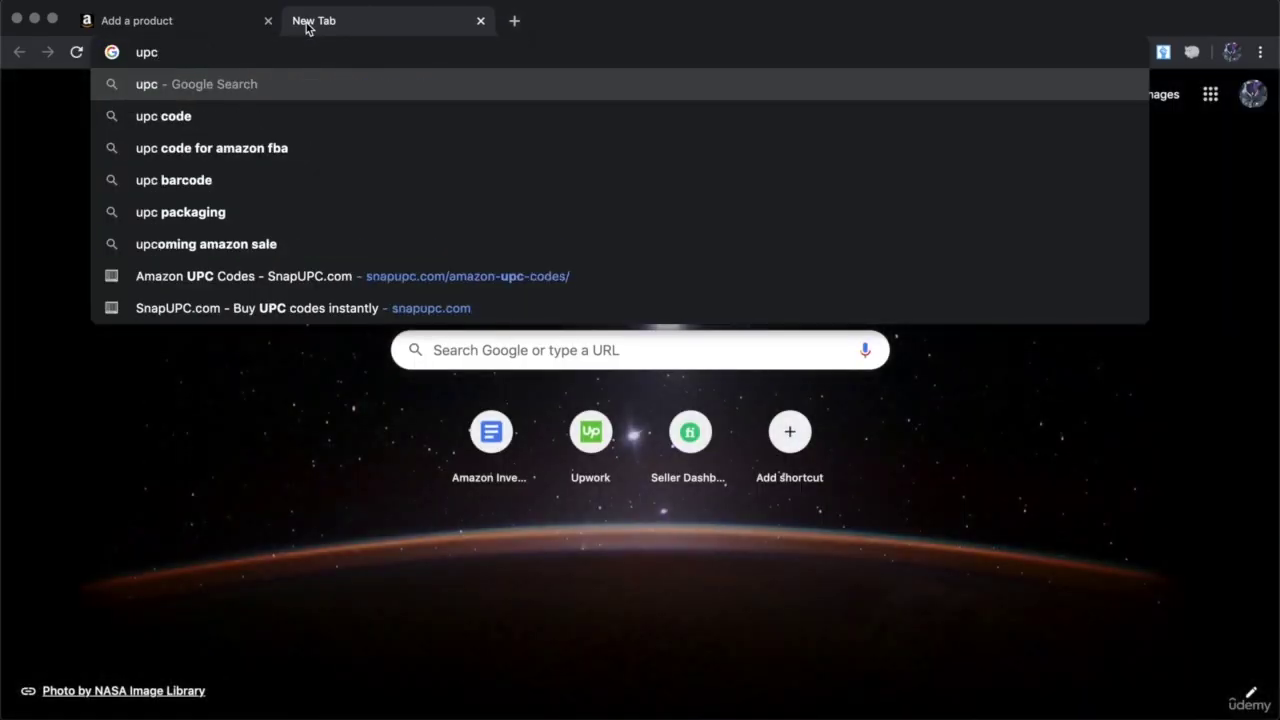
{"action": "key", "text": "BackSpace"}
{"action": "key", "text": "BackSpace"}
{"action": "key", "text": "BackSpace"}
{"action": "type", "text": "snapupc"}
{"action": "key", "text": "Return"}
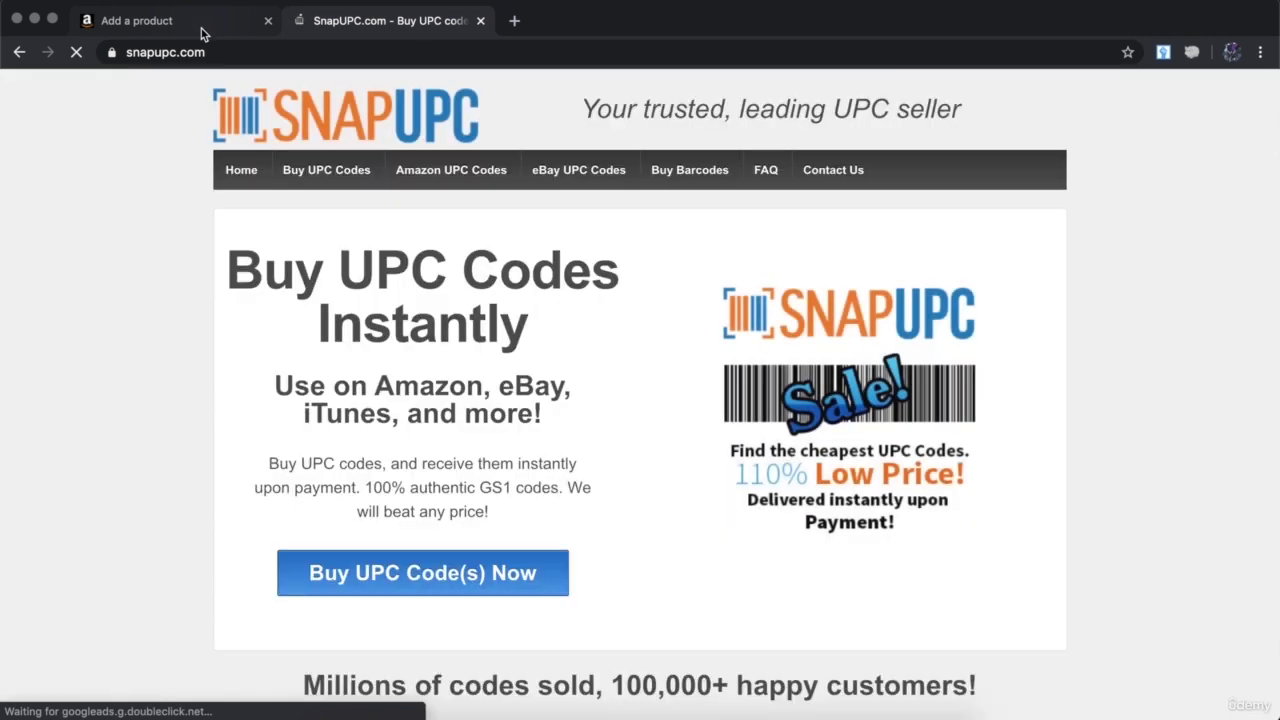
{"action": "left_click", "coordinate": [200, 30]}
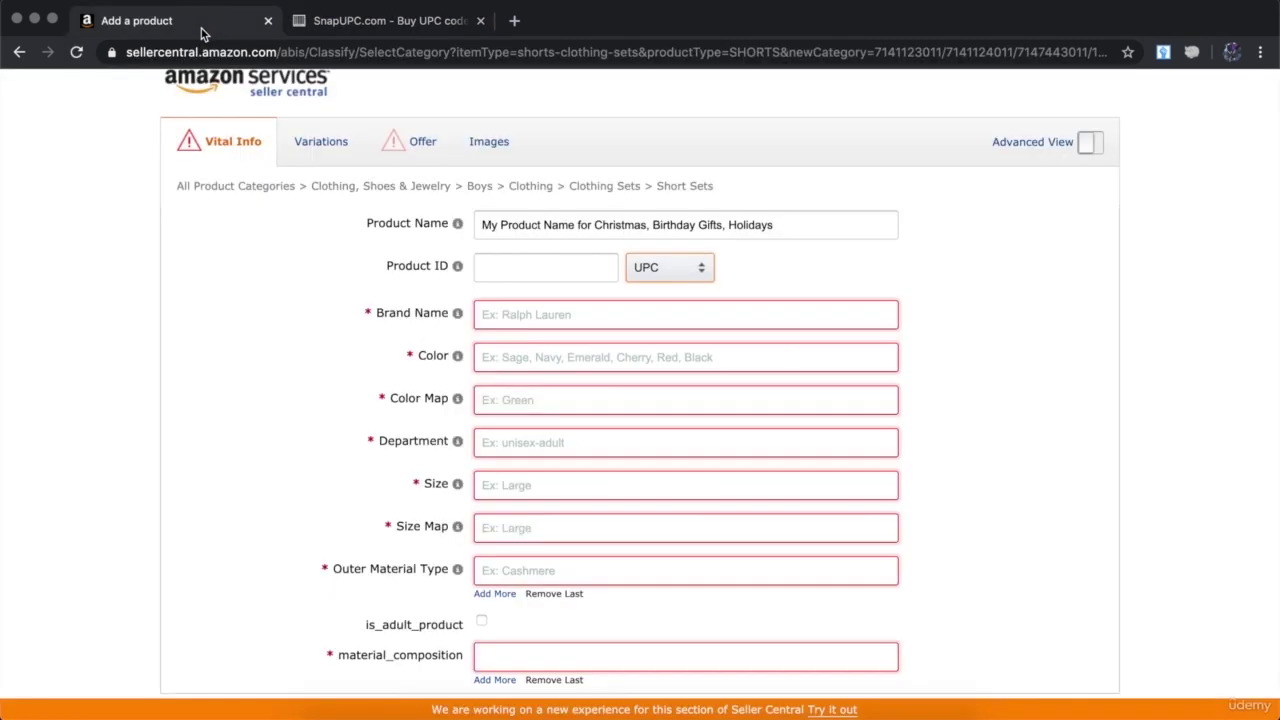
{"action": "left_click", "coordinate": [481, 20]}
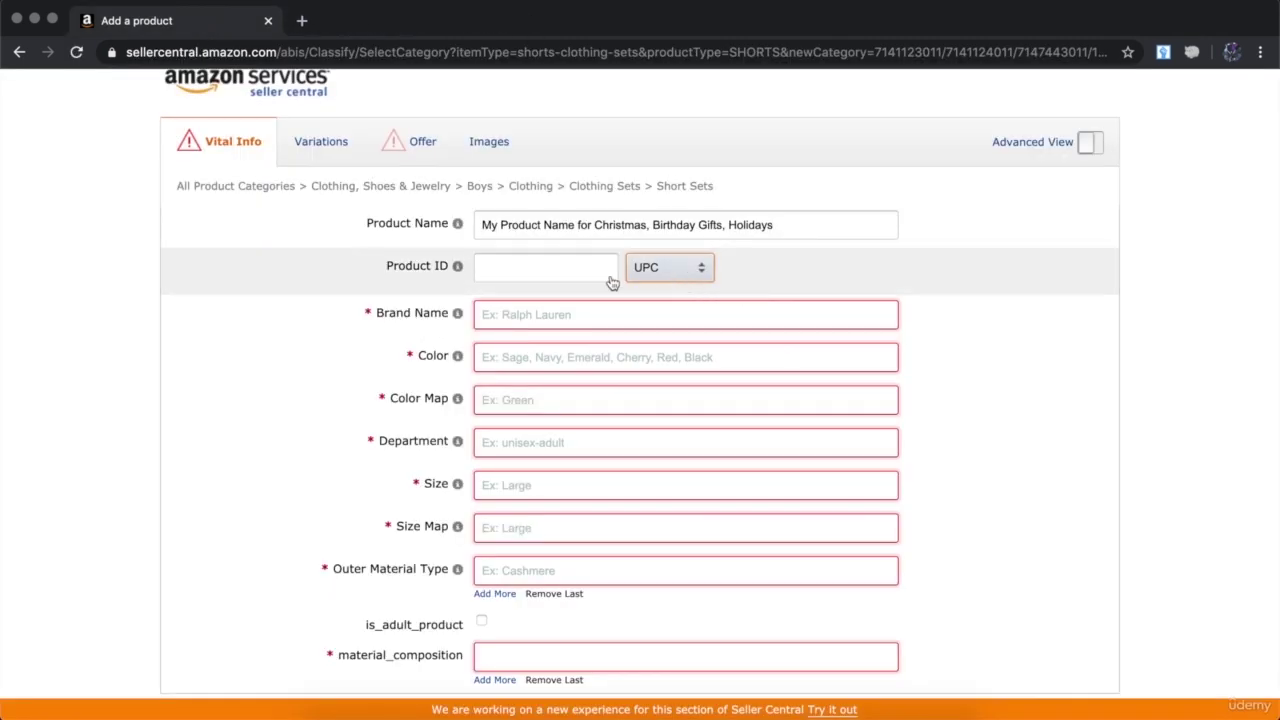
Review the remaining Vital Info fields from Product ID to material_composition, including the available Department options.
{"action": "left_click", "coordinate": [565, 270]}
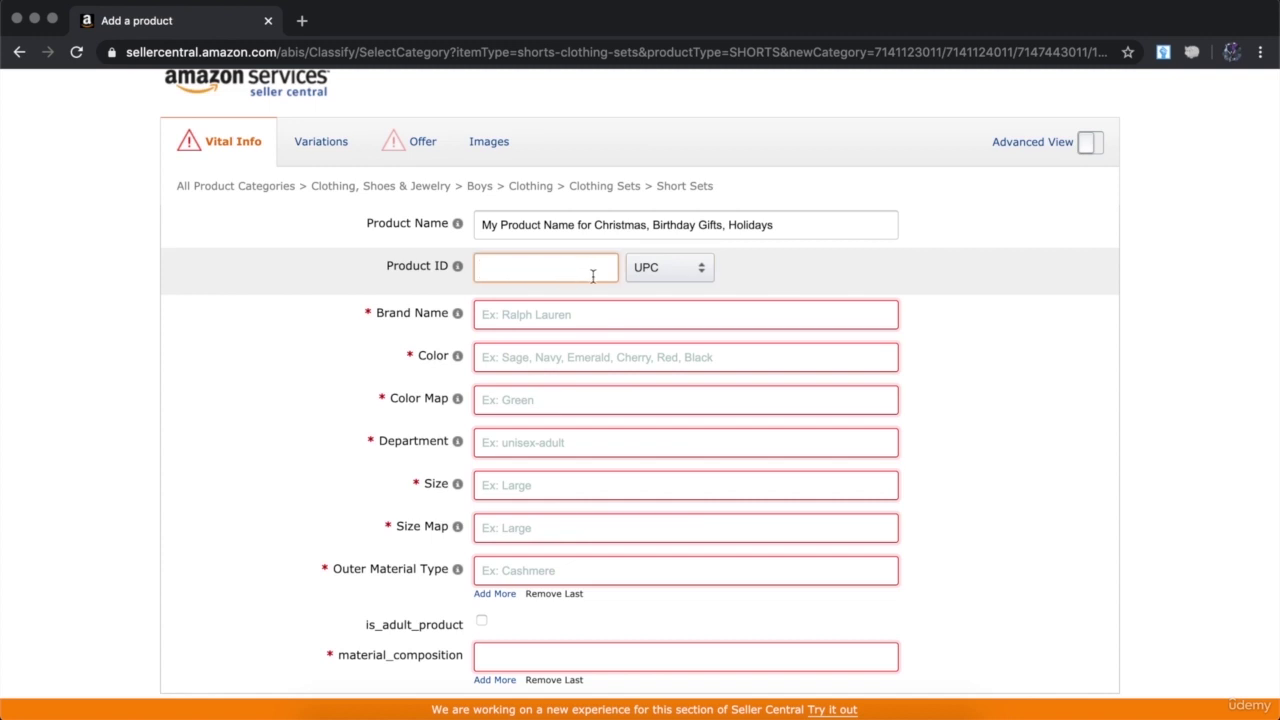
{"action": "scroll", "coordinate": [593, 276], "scroll_direction": "down", "scroll_amount": 3}
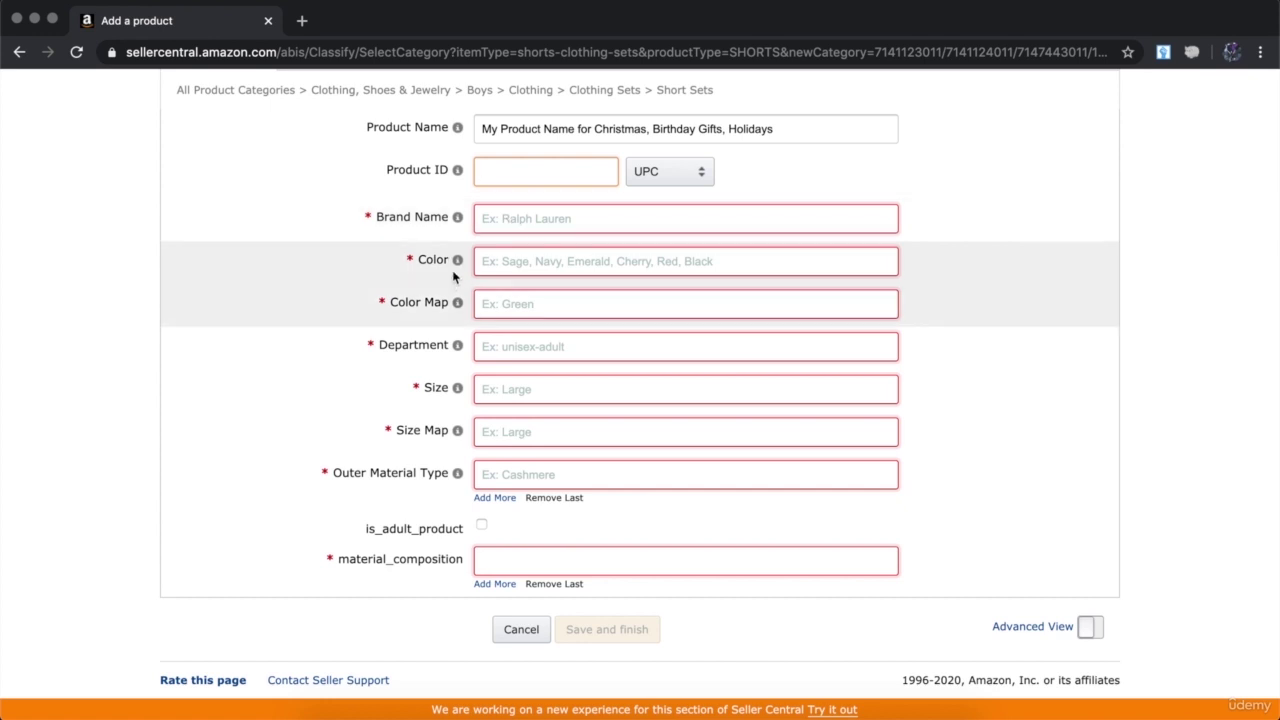
{"action": "mouse_move", "coordinate": [455, 266]}
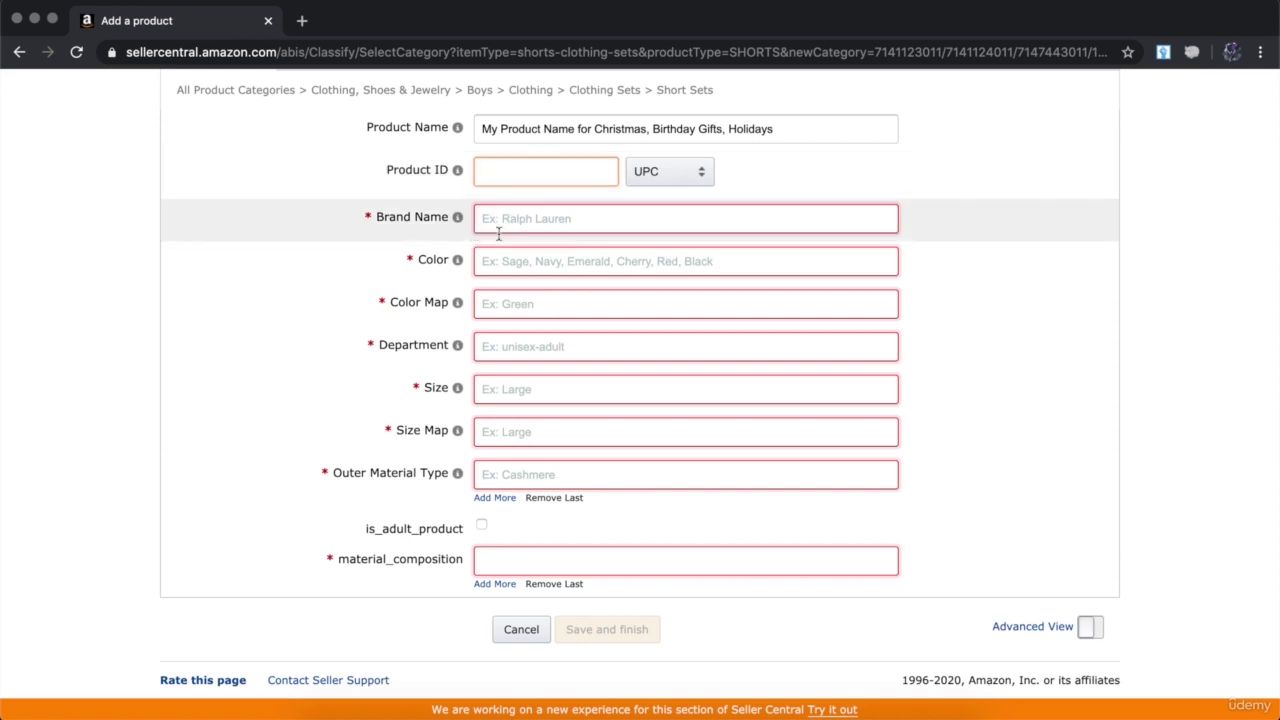
{"action": "mouse_move", "coordinate": [451, 297]}
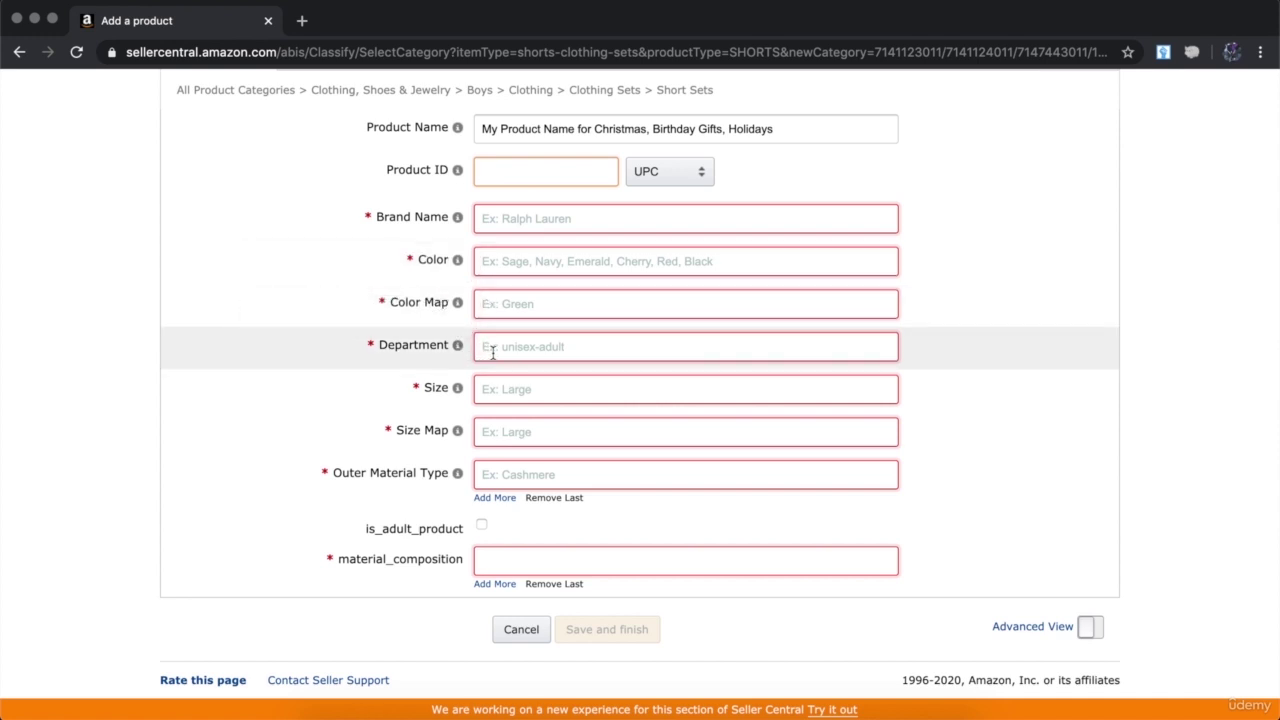
{"action": "left_click", "coordinate": [492, 352]}
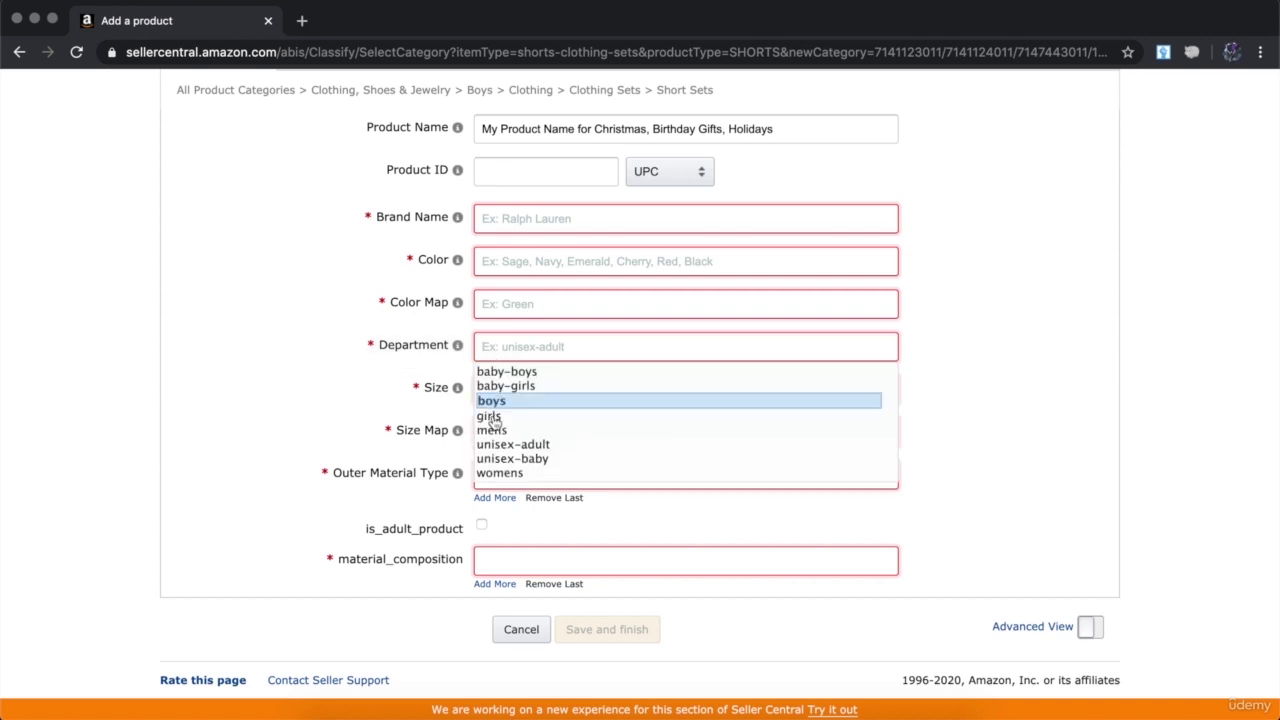
{"action": "left_click", "coordinate": [447, 364]}
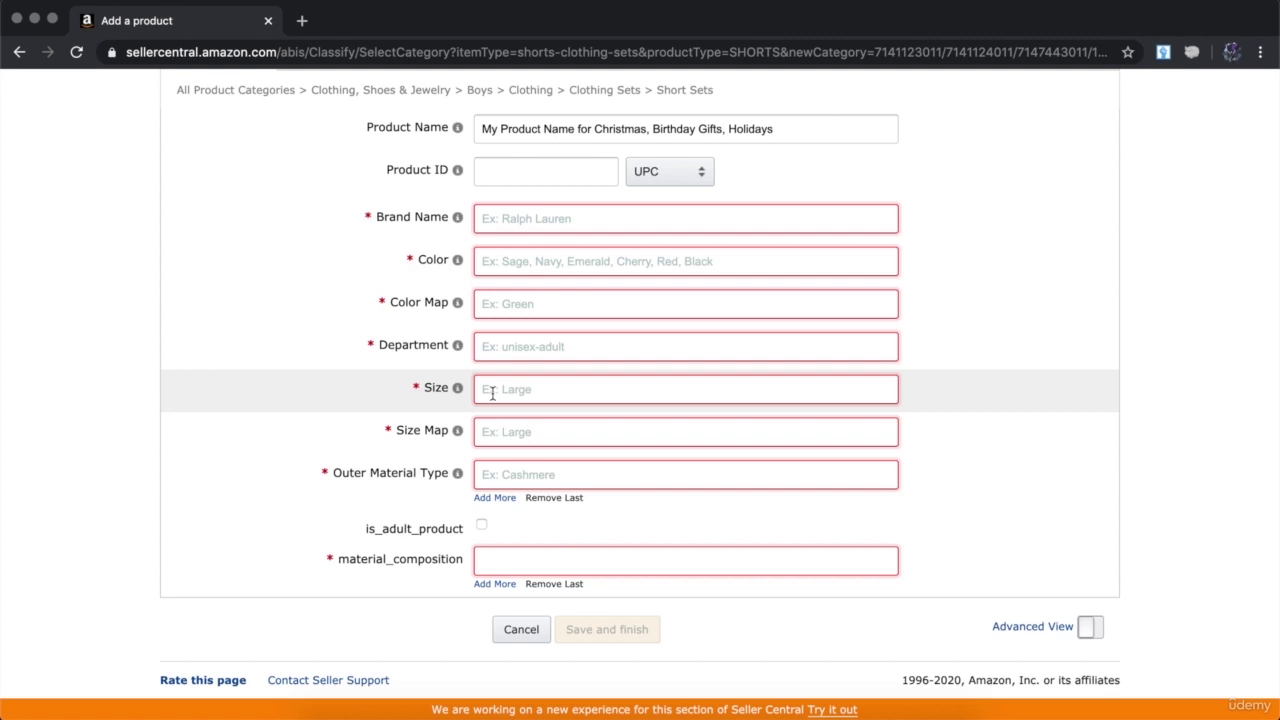
{"action": "scroll", "coordinate": [492, 393], "scroll_direction": "up", "scroll_amount": 1}
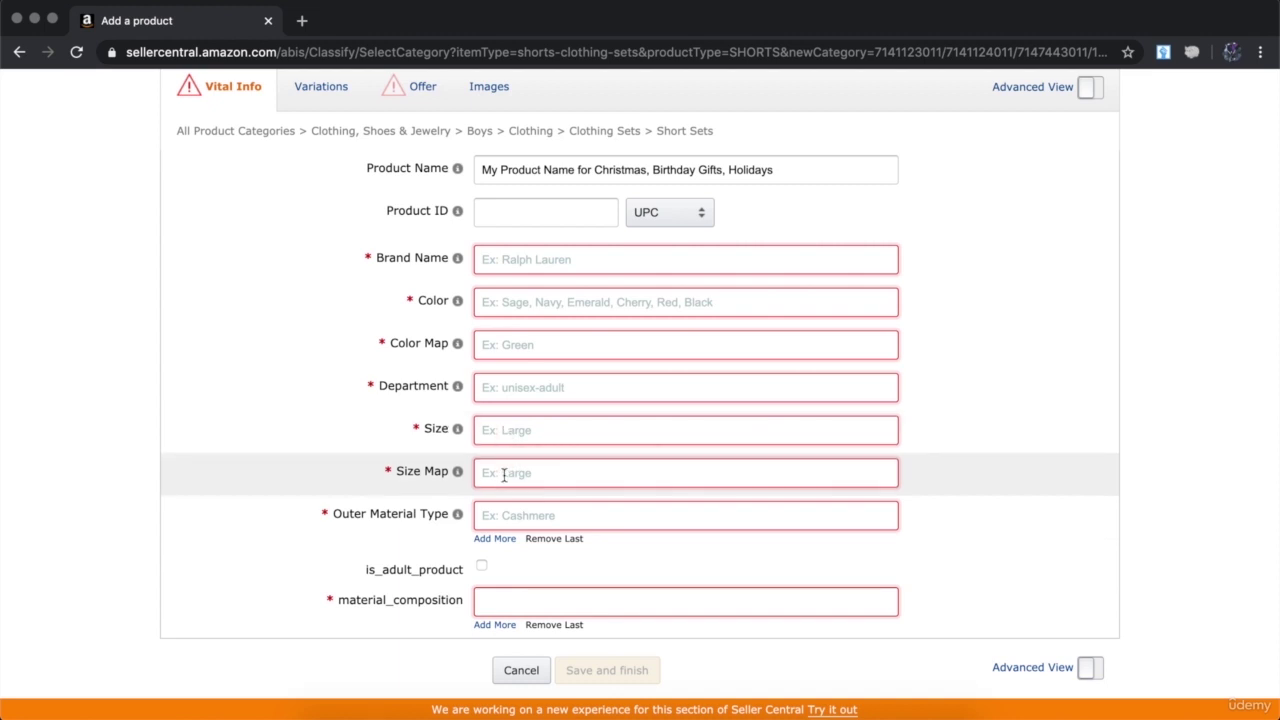
{"action": "mouse_move", "coordinate": [423, 515]}
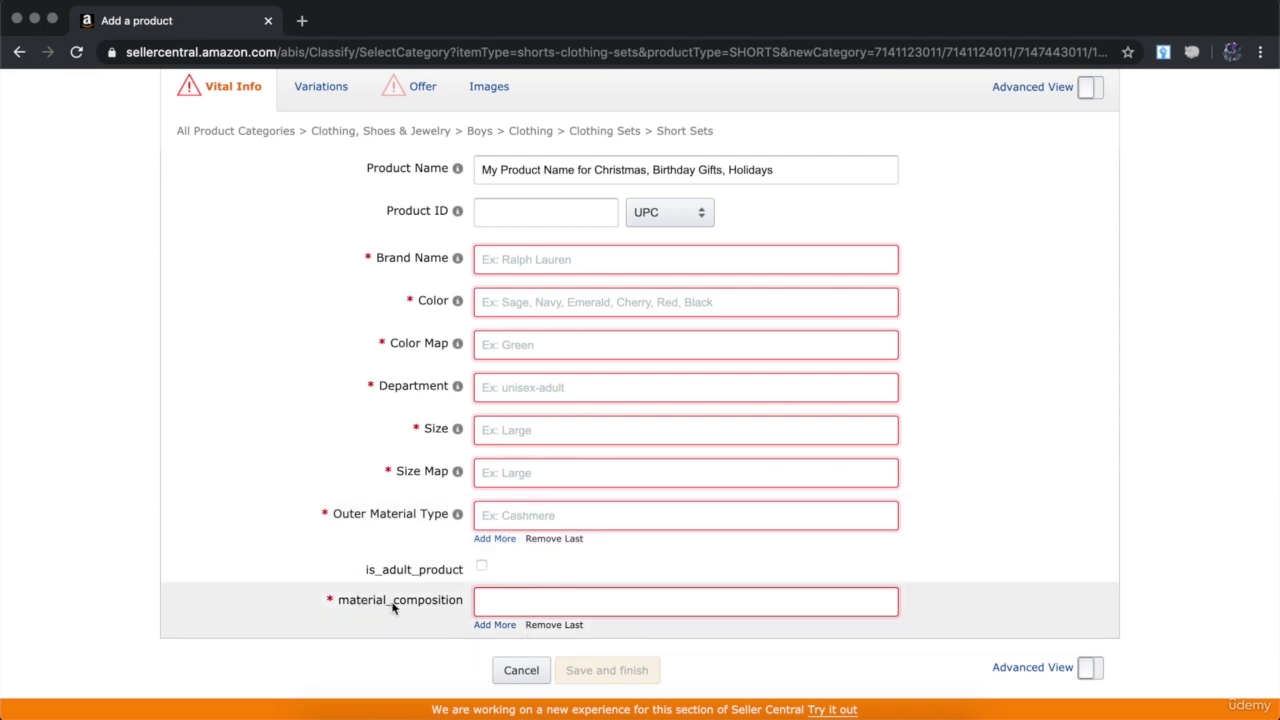
{"action": "left_click", "coordinate": [509, 604]}
{"action": "scroll", "coordinate": [509, 604], "scroll_direction": "up", "scroll_amount": 2}
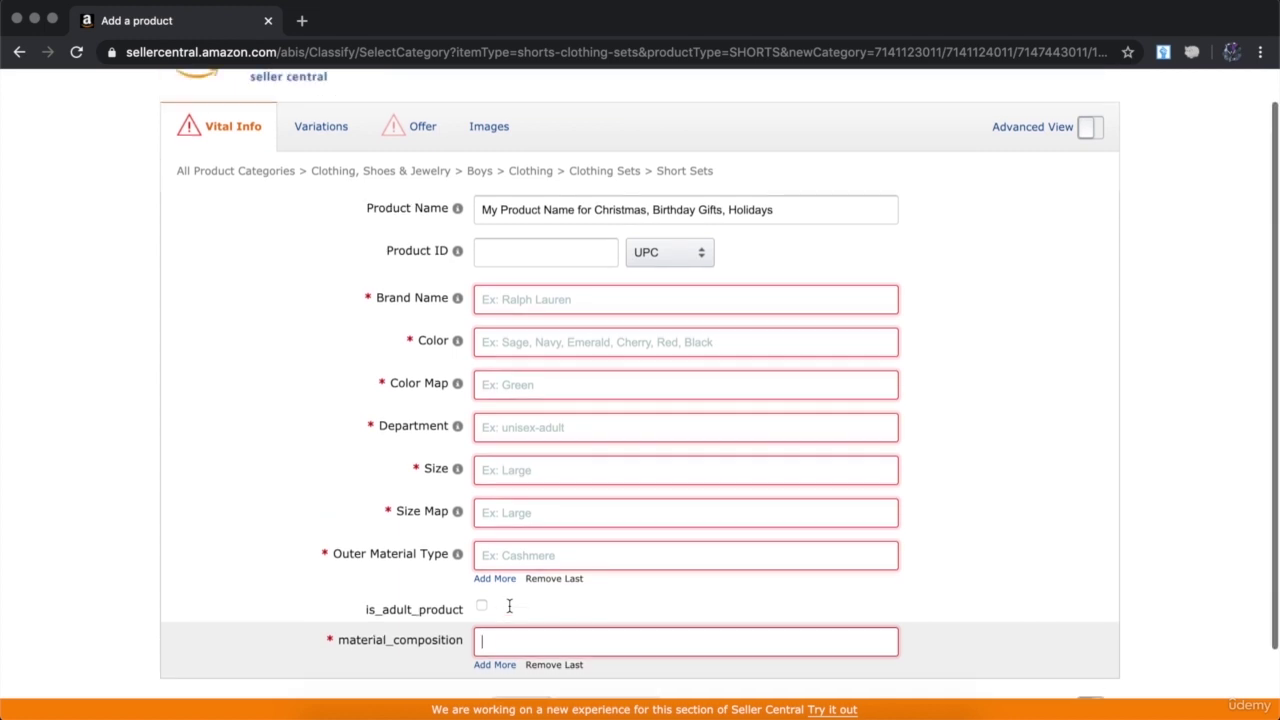
Set the product's variation theme to Size.
{"action": "left_click", "coordinate": [334, 175]}
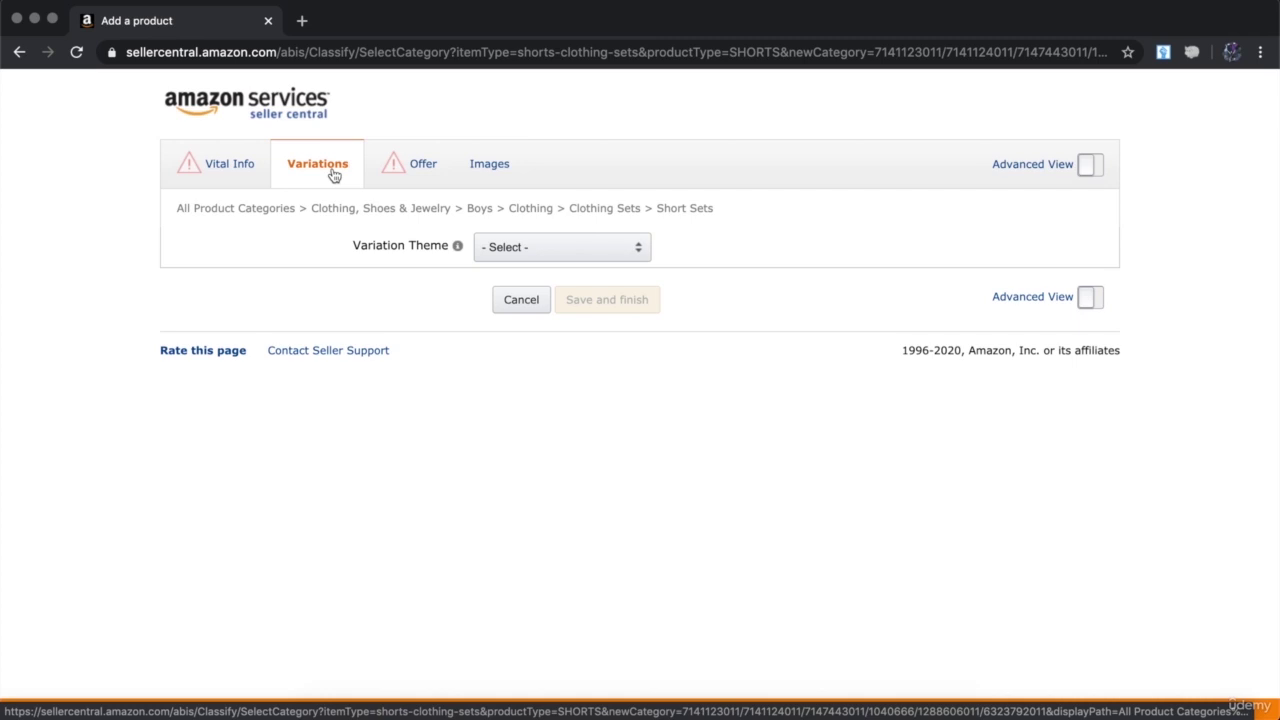
{"action": "left_click", "coordinate": [507, 247]}
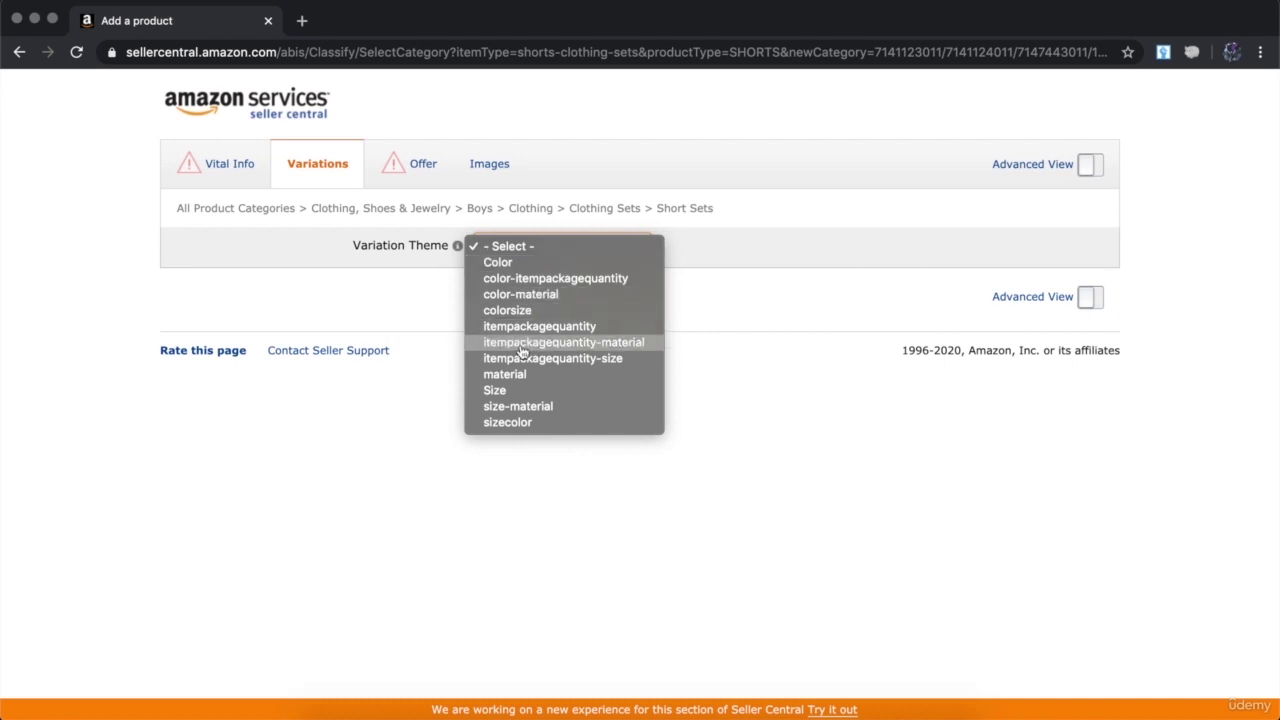
{"action": "key", "text": "Escape"}
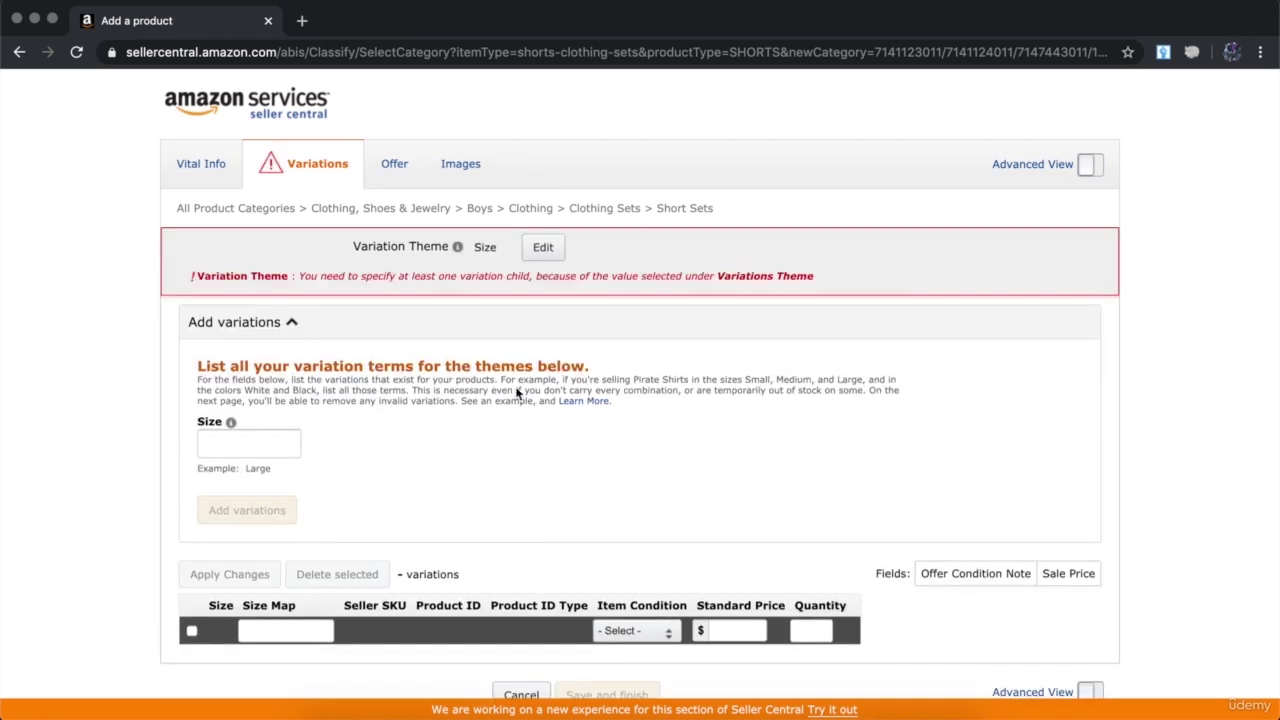
Add Large, Medium and Small as the product's size variations.
{"action": "scroll", "coordinate": [517, 391], "scroll_direction": "down", "scroll_amount": 2}
{"action": "left_click", "coordinate": [233, 376]}
{"action": "type", "text": "Large"}
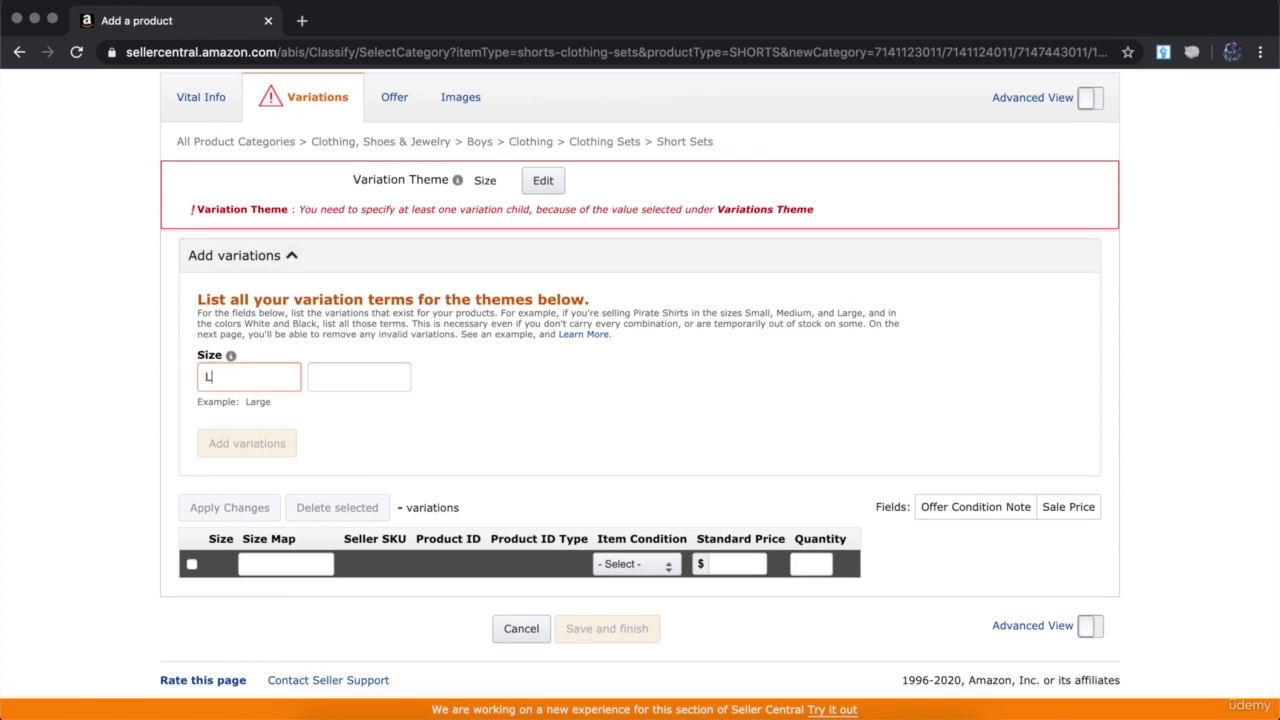
{"action": "left_click", "coordinate": [338, 374]}
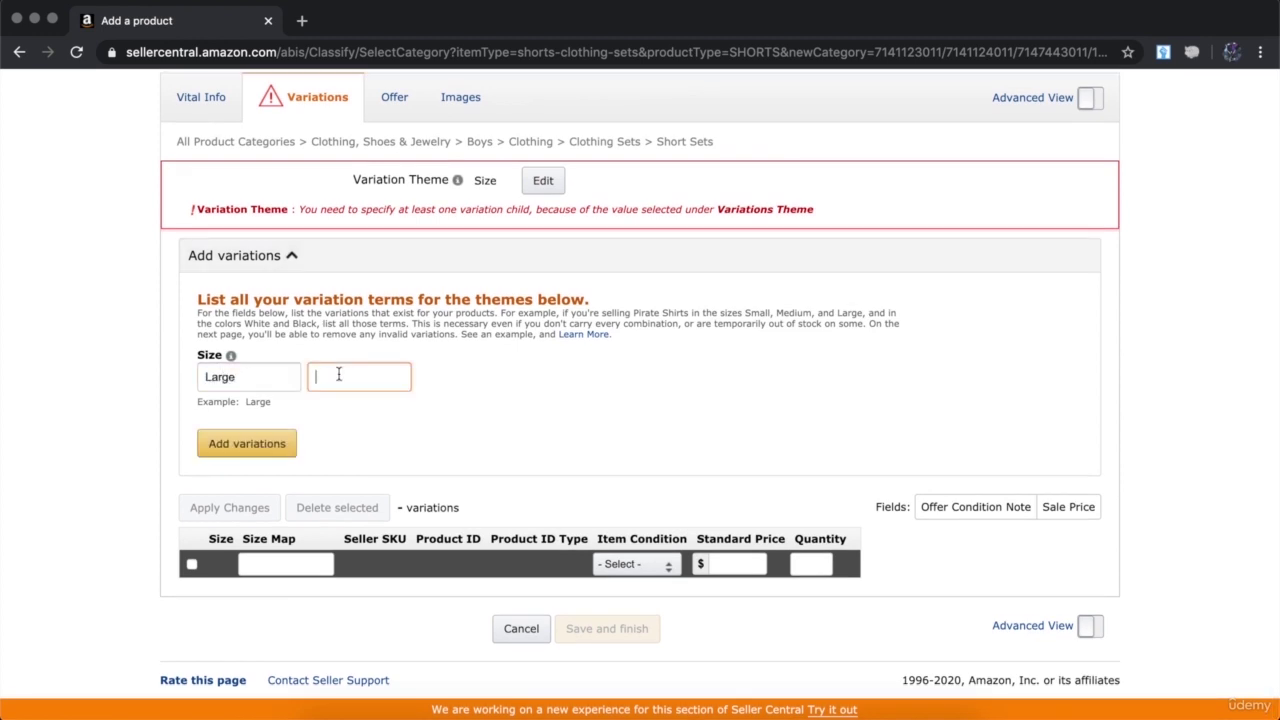
{"action": "left_click", "coordinate": [278, 452]}
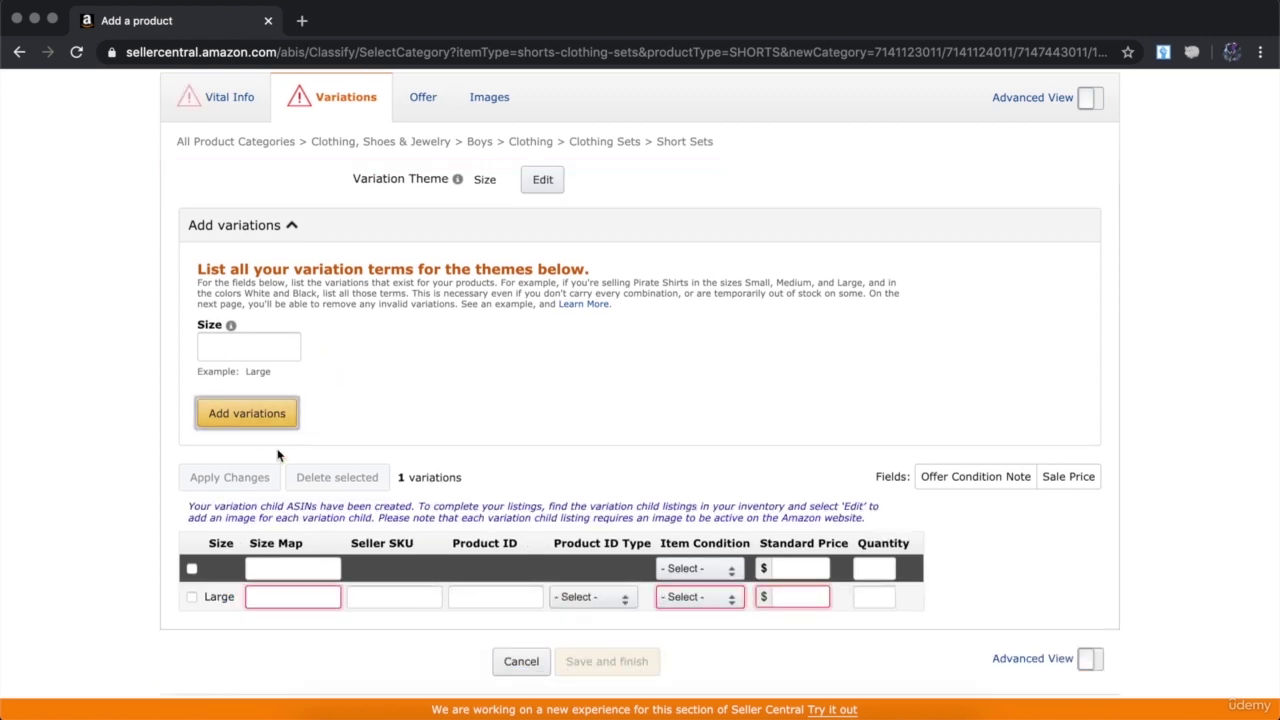
{"action": "left_click", "coordinate": [256, 348]}
{"action": "type", "text": "Medium"}
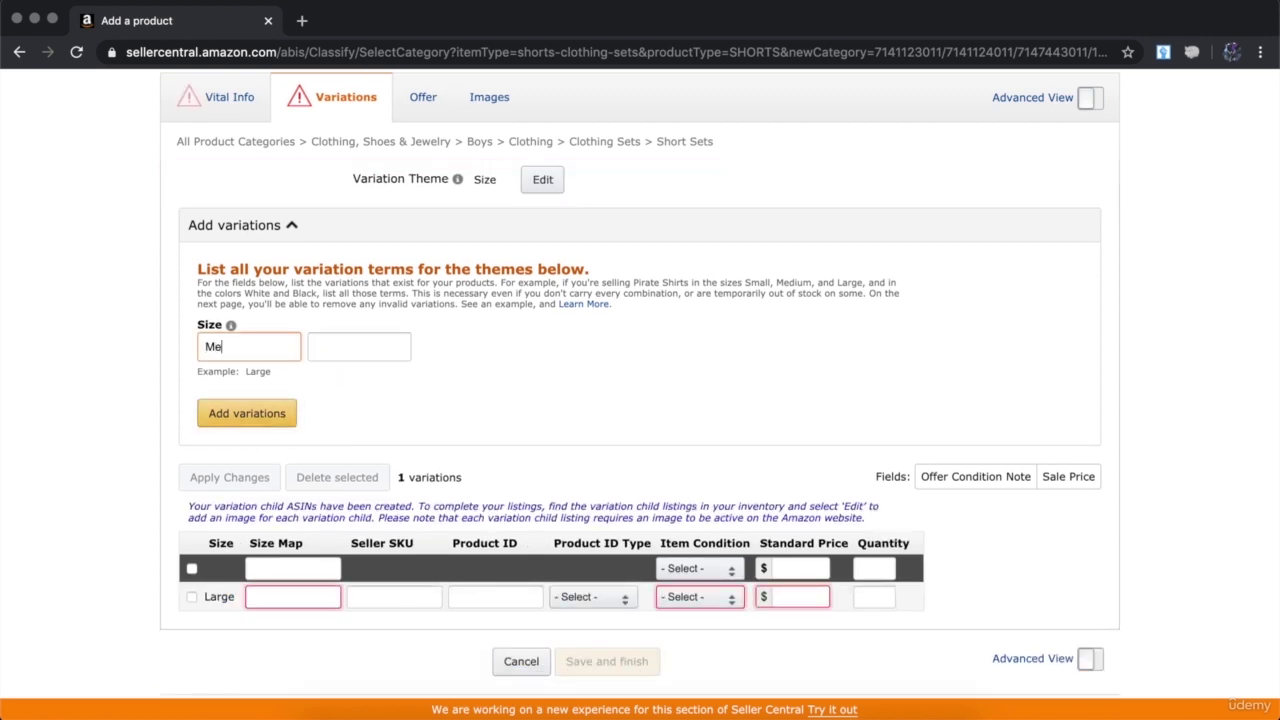
{"action": "left_click", "coordinate": [266, 414]}
{"action": "left_click", "coordinate": [253, 345]}
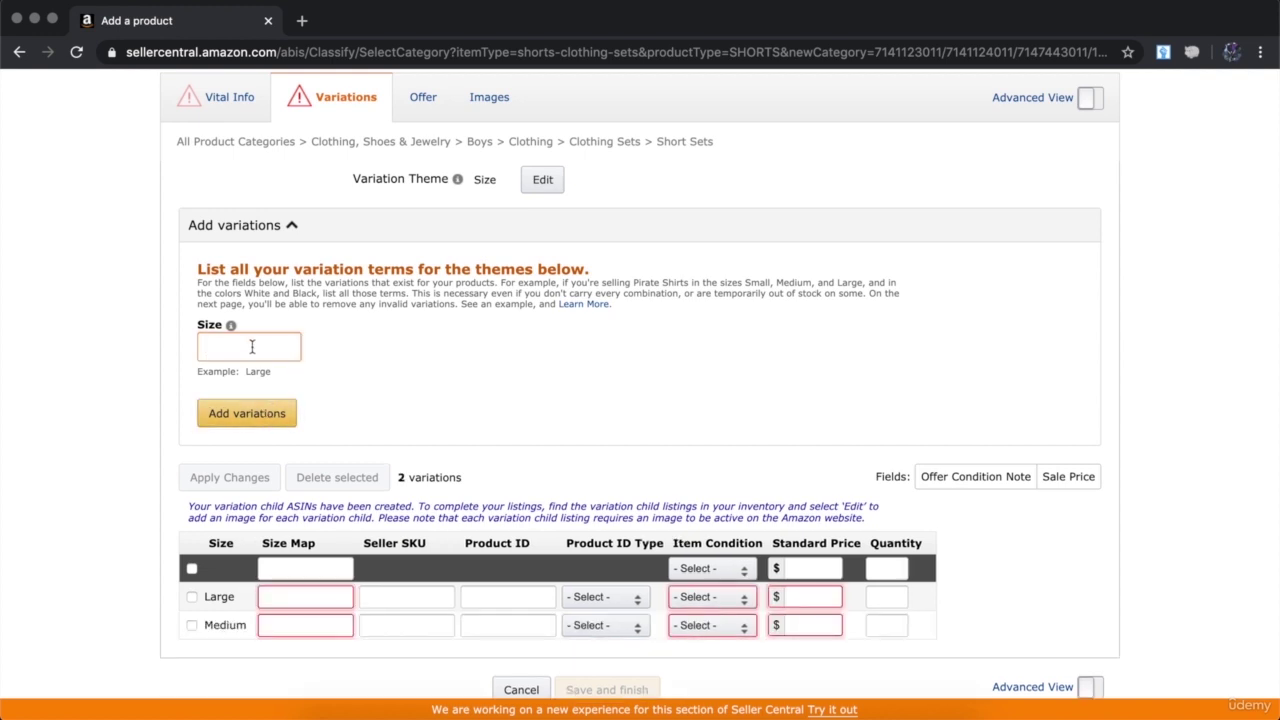
{"action": "type", "text": "Small"}
{"action": "left_click", "coordinate": [244, 413]}
Set the Size Map of the three variations to the matching values Large, Medium and Small.
{"action": "scroll", "coordinate": [246, 418], "scroll_direction": "down", "scroll_amount": 2}
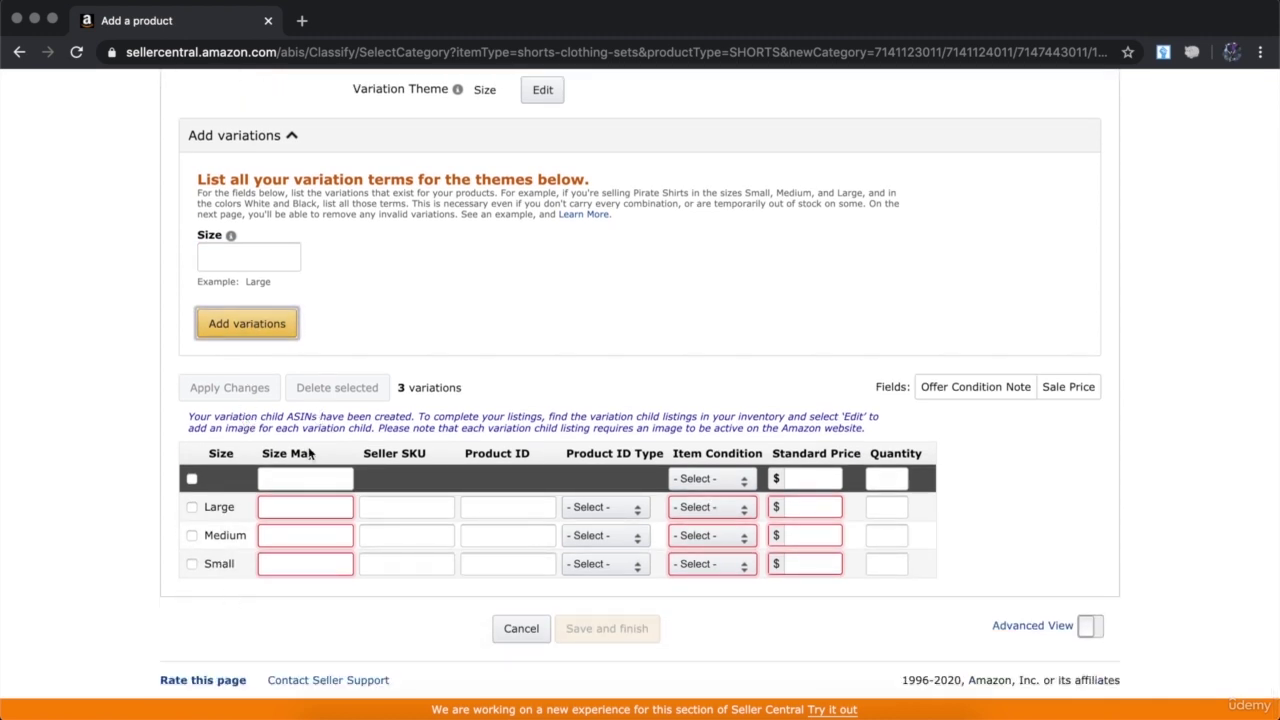
{"action": "left_click", "coordinate": [286, 509]}
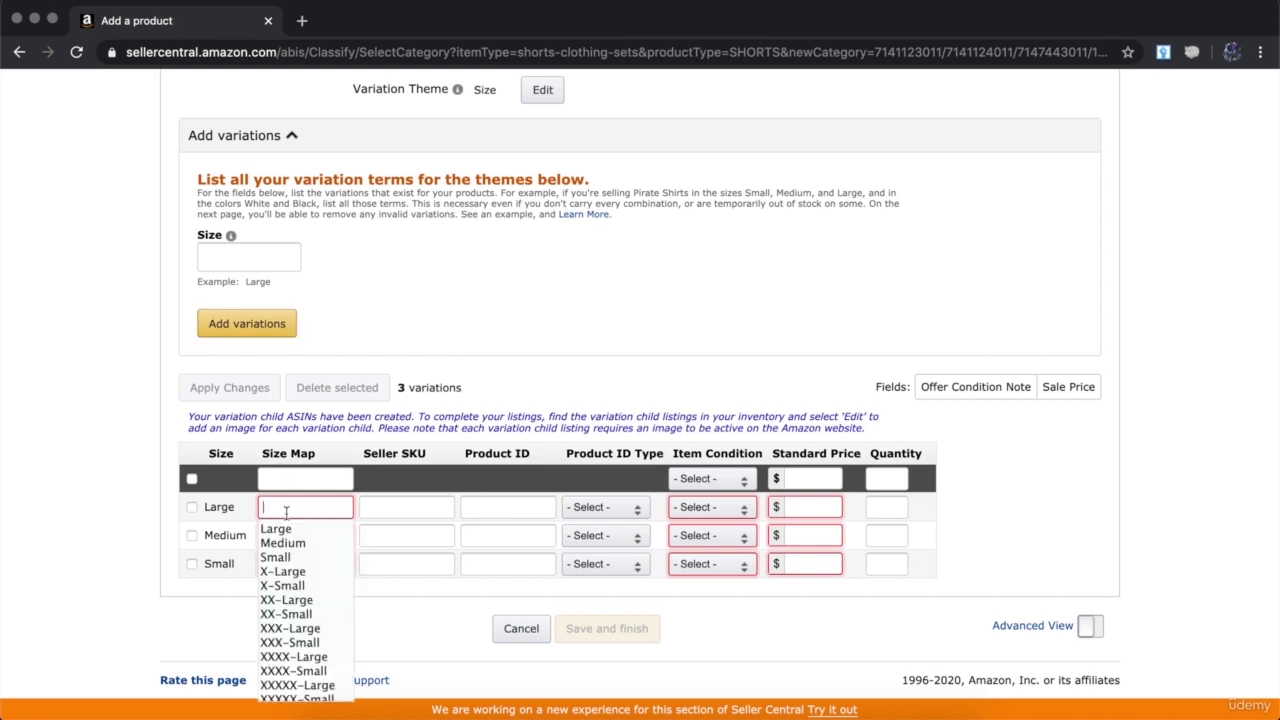
{"action": "left_click", "coordinate": [276, 528]}
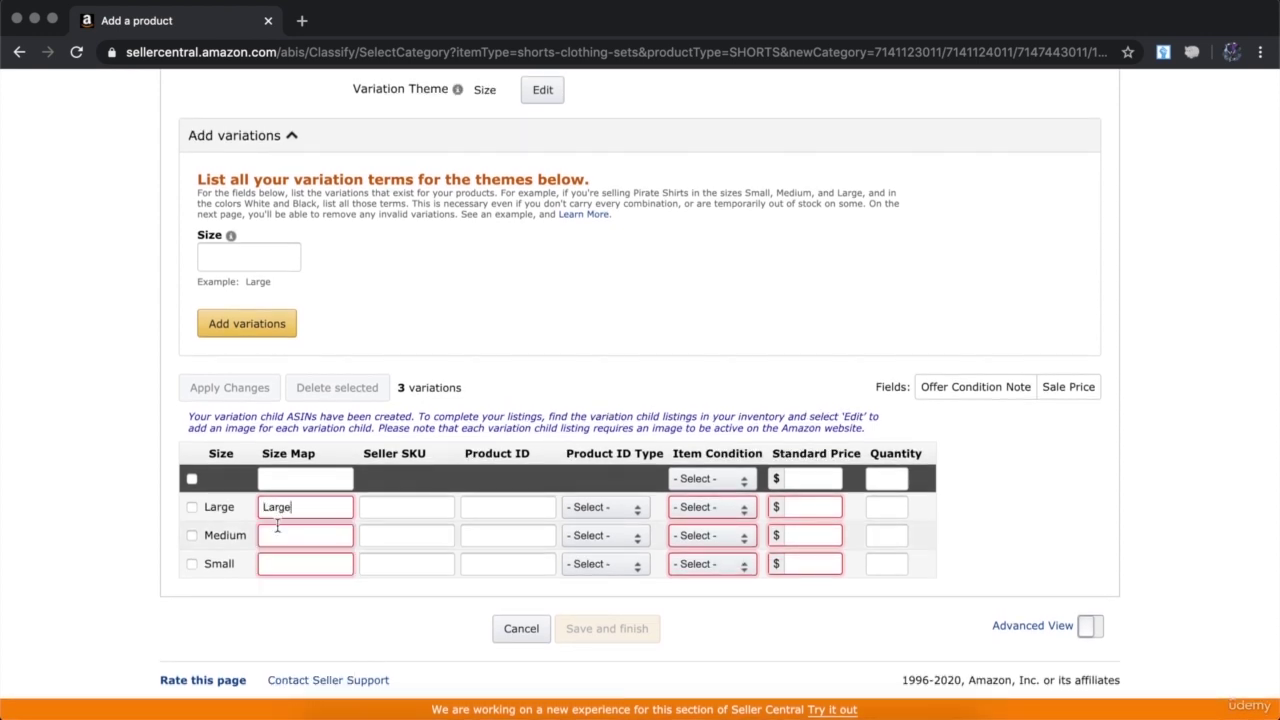
{"action": "left_click", "coordinate": [297, 535]}
{"action": "left_click", "coordinate": [290, 571]}
{"action": "left_click", "coordinate": [297, 563]}
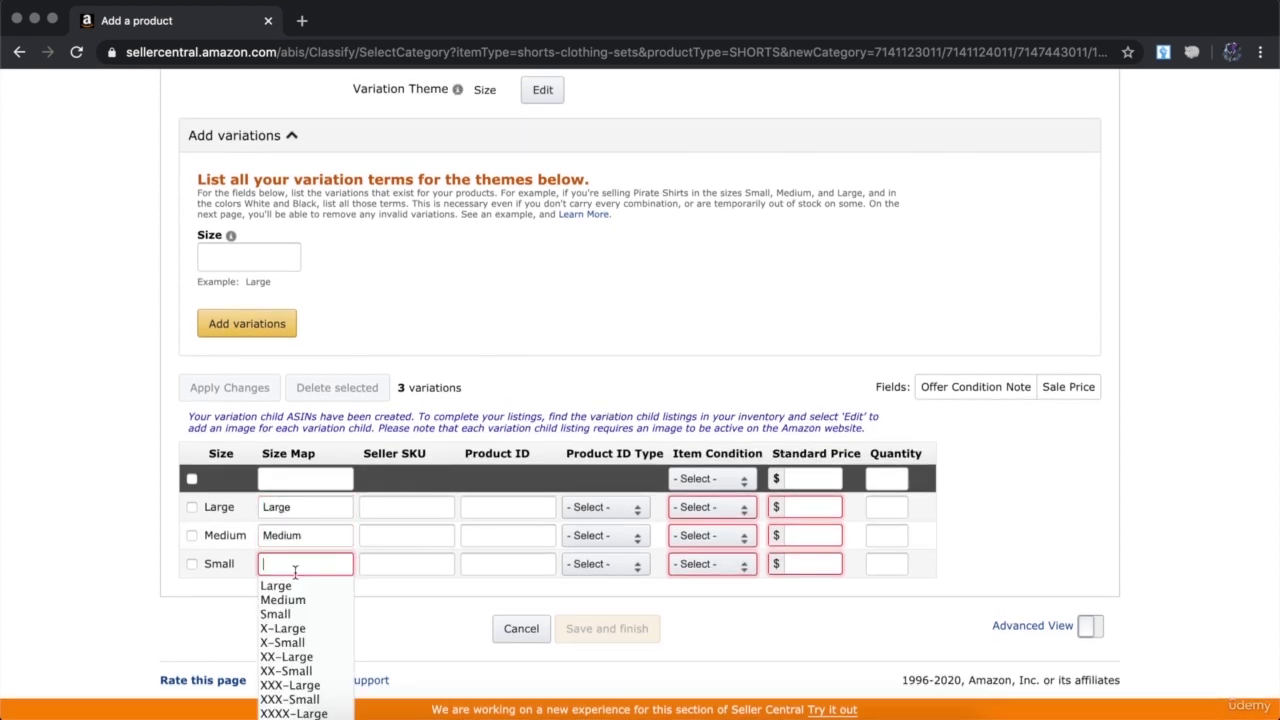
{"action": "left_click", "coordinate": [284, 615]}
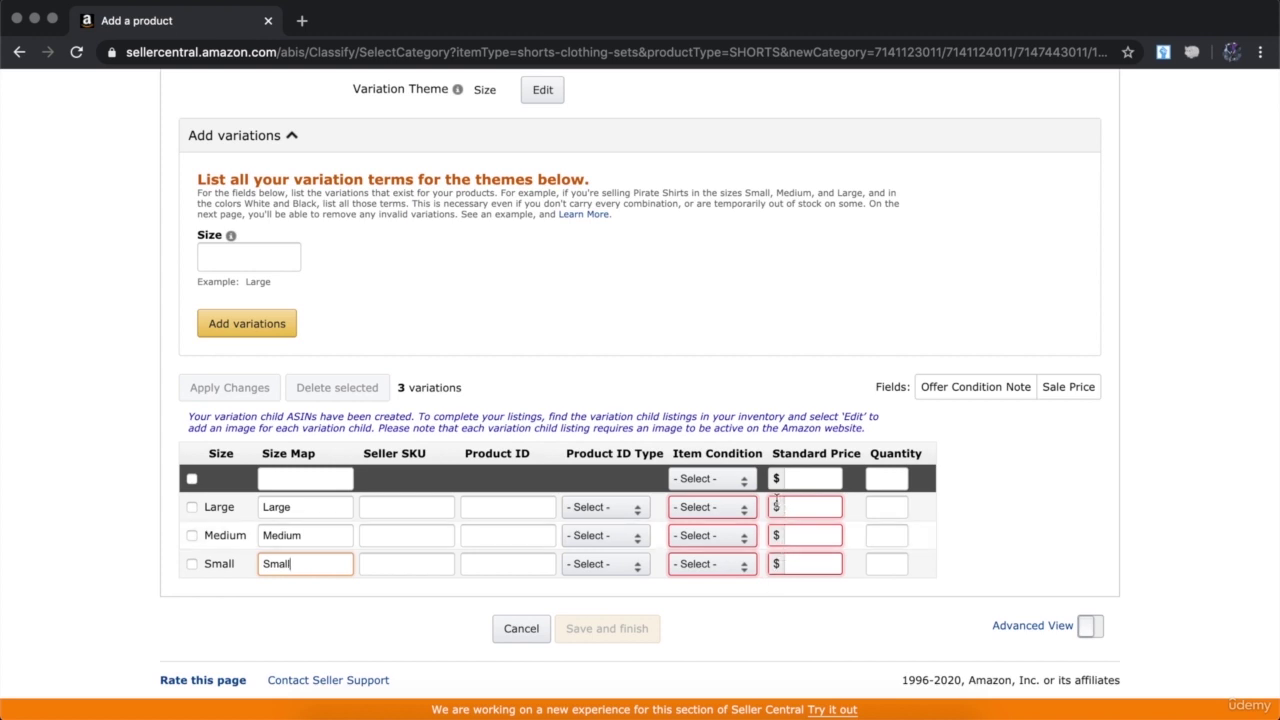
Set the item condition to New for the Large, Medium and Small variations.
{"action": "left_click", "coordinate": [714, 508]}
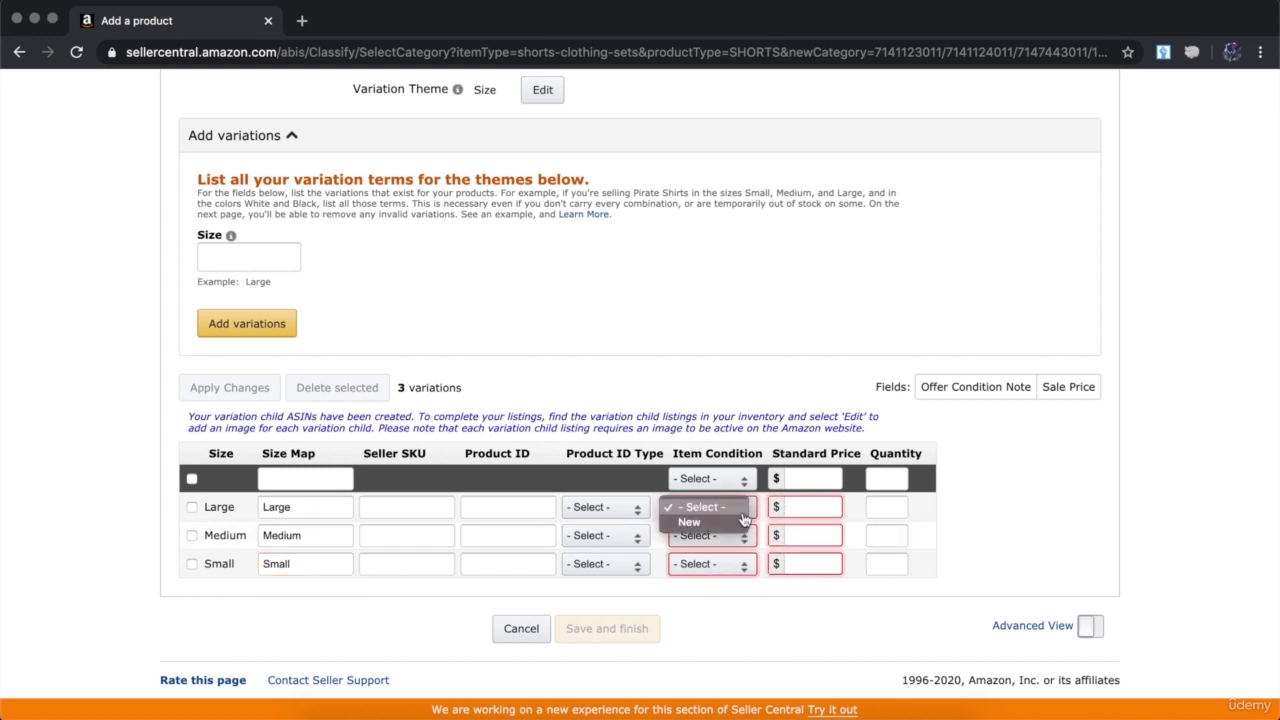
{"action": "left_click", "coordinate": [719, 522]}
{"action": "left_click", "coordinate": [714, 536]}
{"action": "left_click", "coordinate": [715, 551]}
{"action": "left_click", "coordinate": [714, 564]}
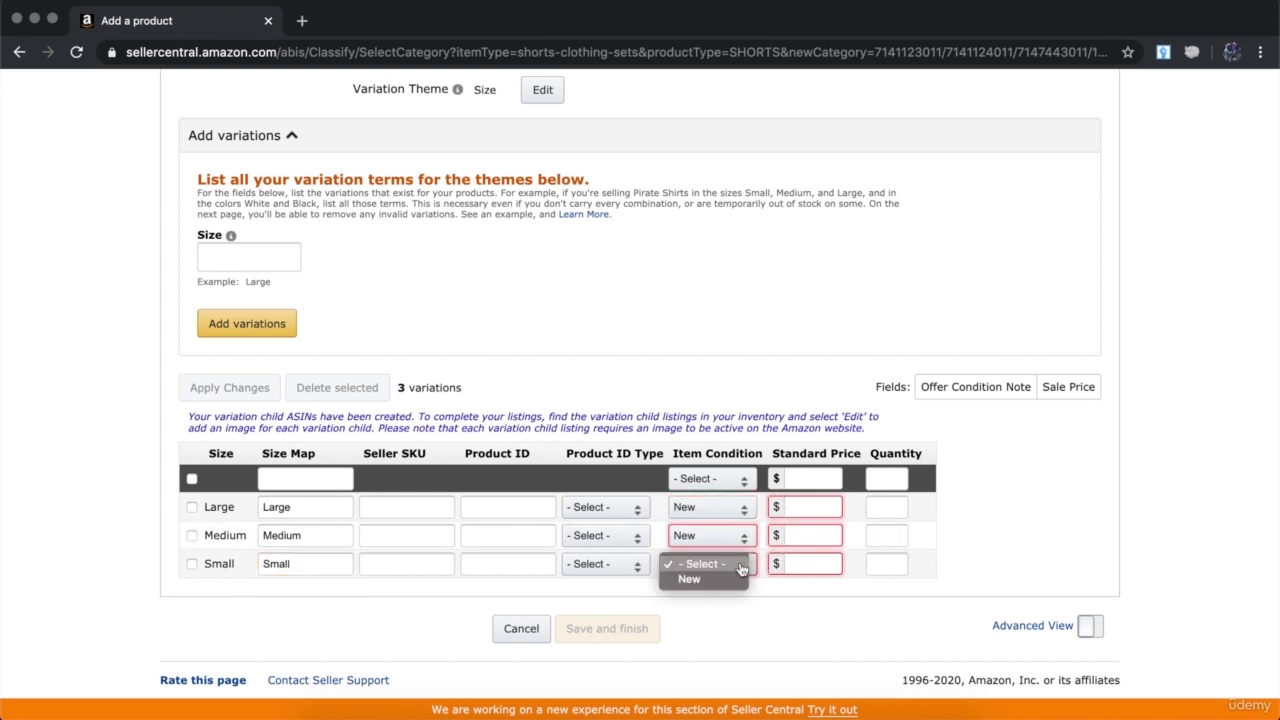
{"action": "left_click", "coordinate": [716, 588]}
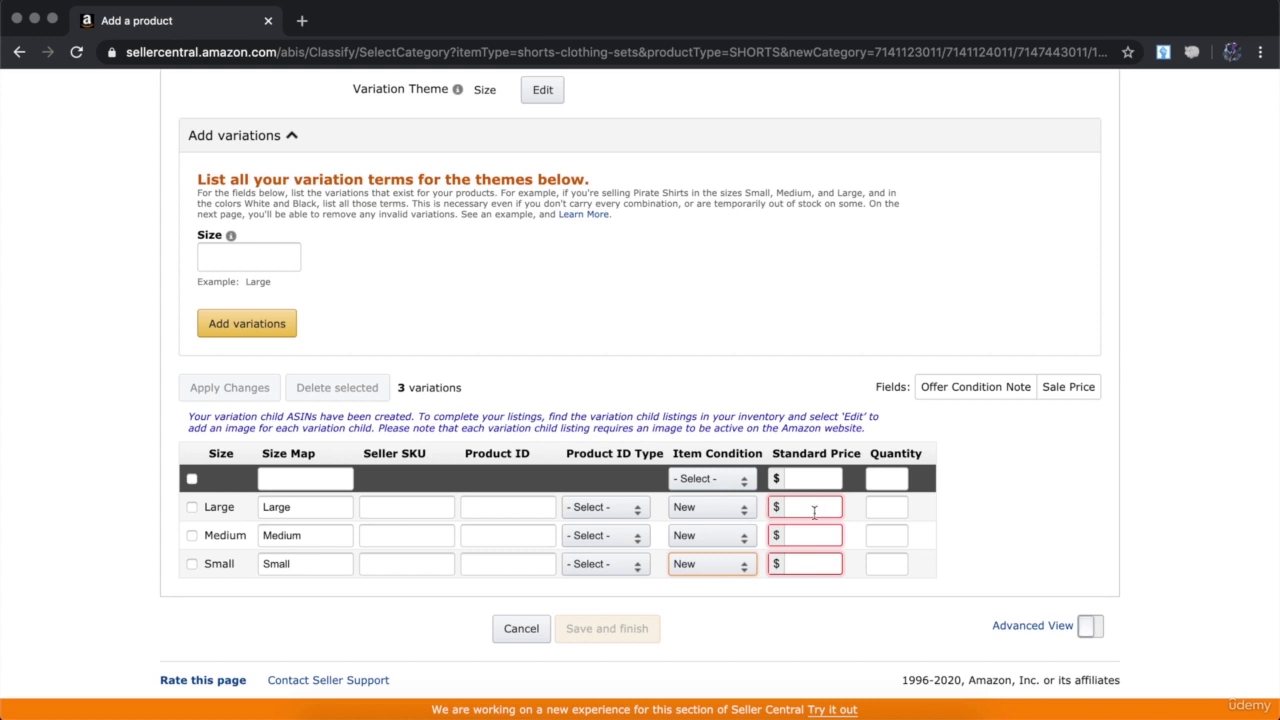
Set the quantity to 1 for each of the three size variations.
{"action": "left_click", "coordinate": [900, 507]}
{"action": "type", "text": "1"}
{"action": "left_click", "coordinate": [896, 533]}
{"action": "type", "text": "1"}
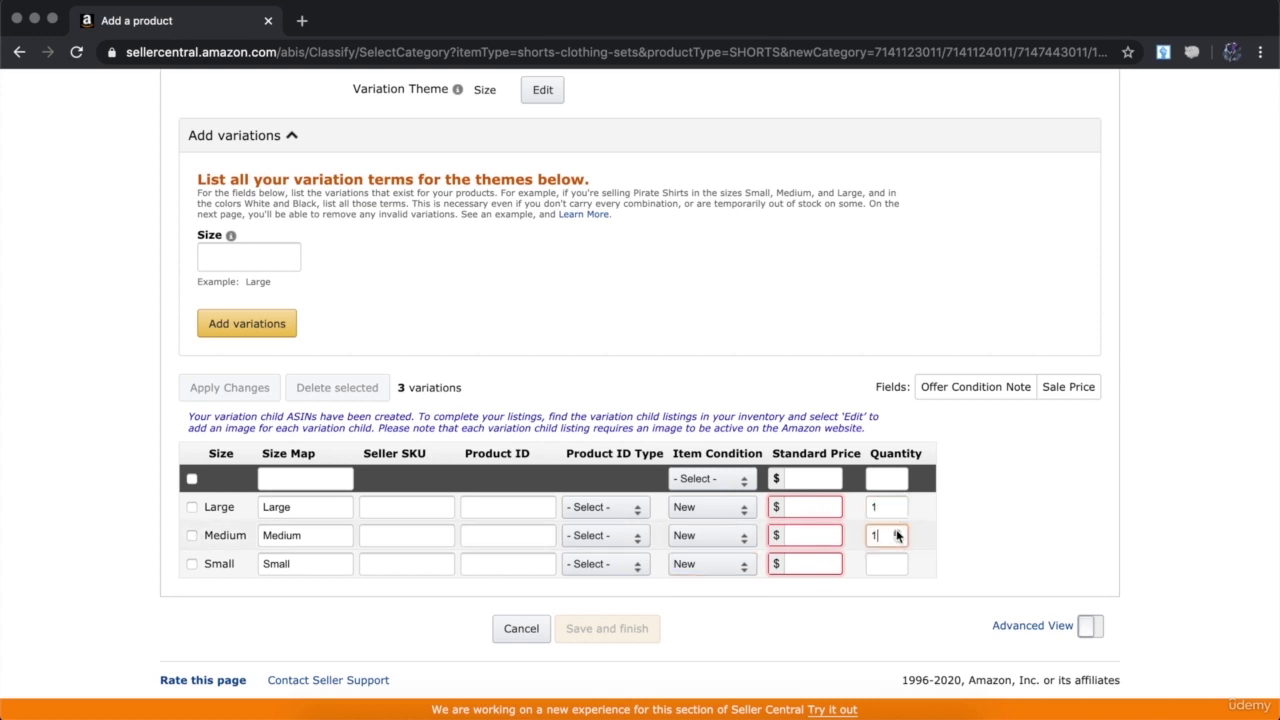
{"action": "left_click", "coordinate": [898, 562]}
{"action": "type", "text": "1"}
Review the offer's Fulfillment Channel options, the product image requirements and the image upload slots.
{"action": "scroll", "coordinate": [730, 488], "scroll_direction": "up", "scroll_amount": 3}
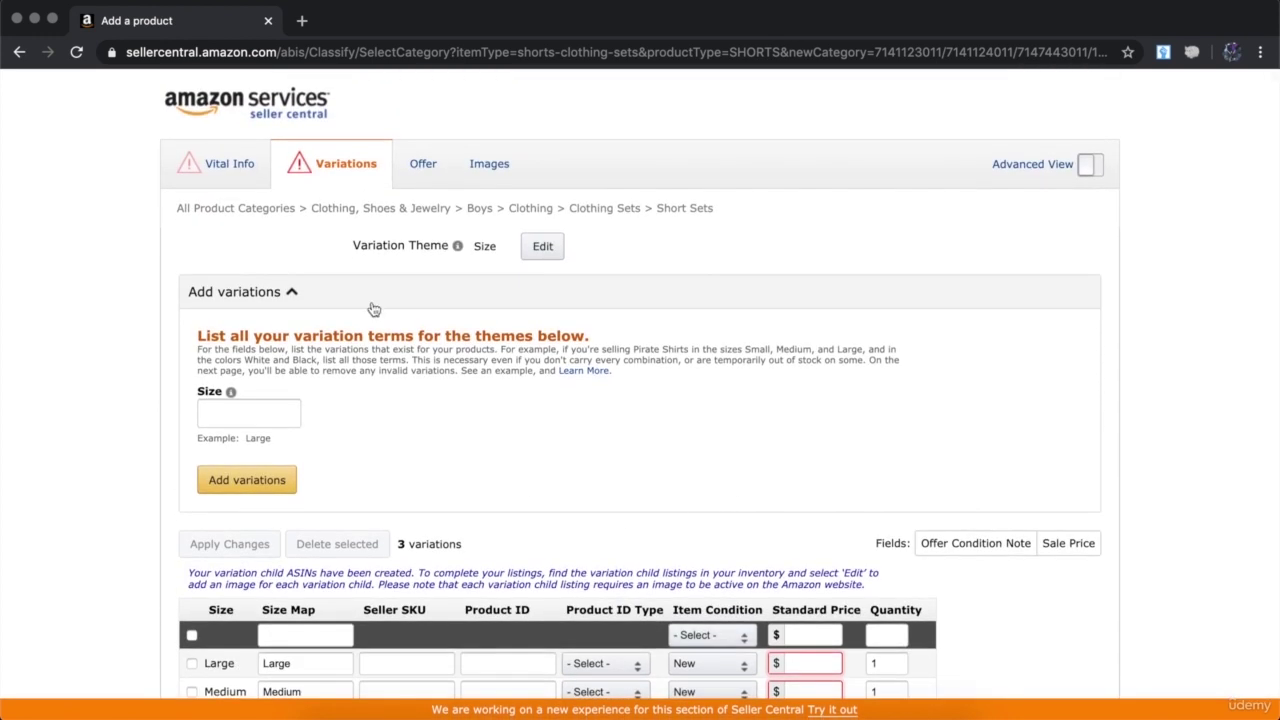
{"action": "left_click", "coordinate": [424, 168]}
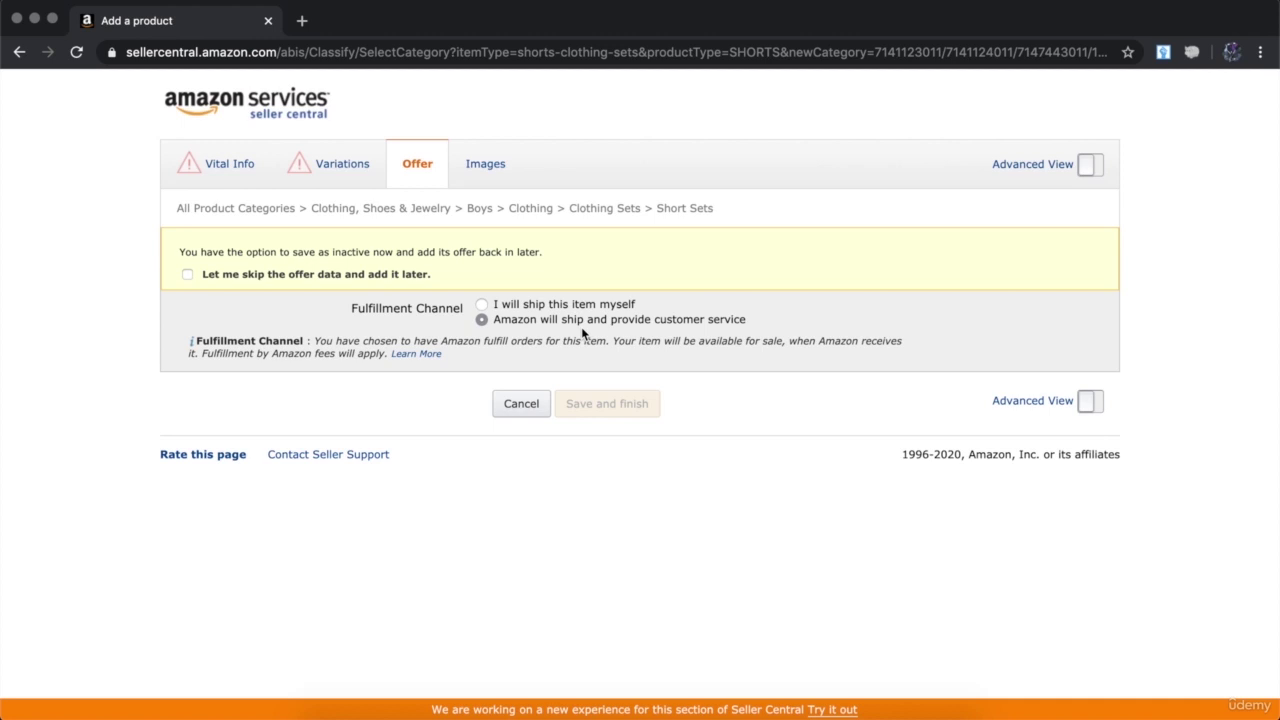
{"action": "left_click", "coordinate": [486, 168]}
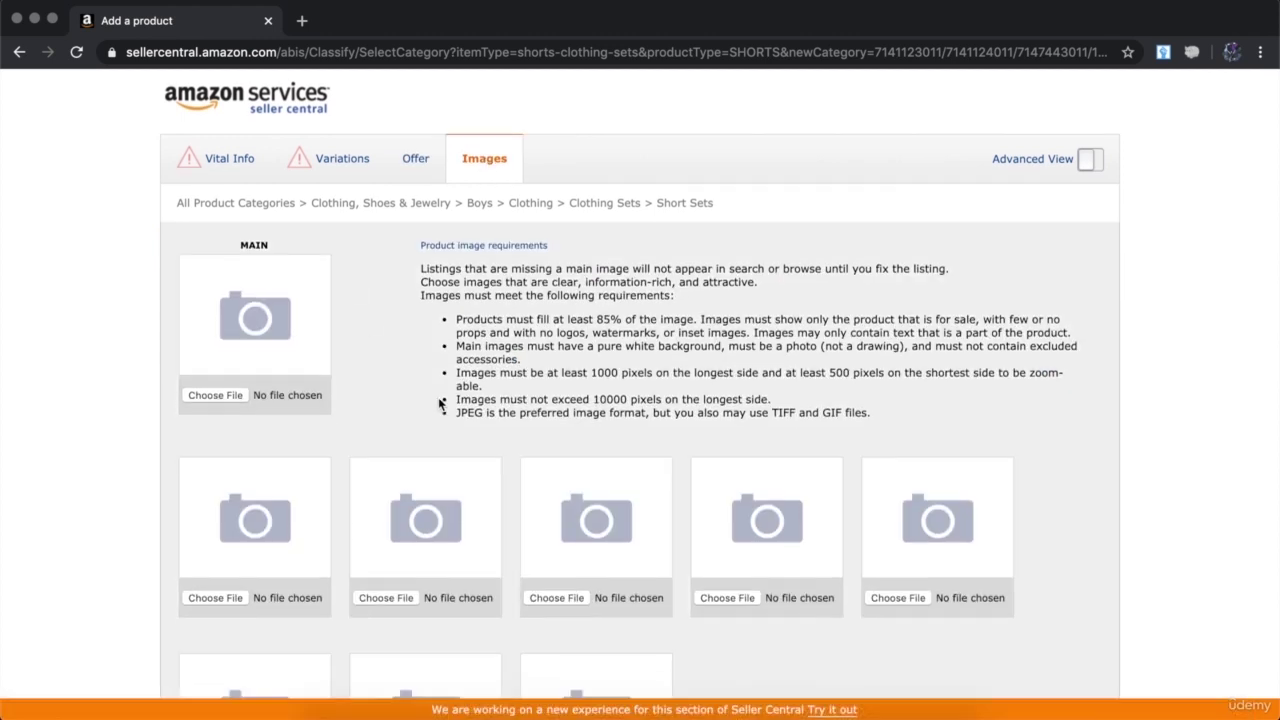
{"action": "scroll", "coordinate": [438, 400], "scroll_direction": "down", "scroll_amount": 2}
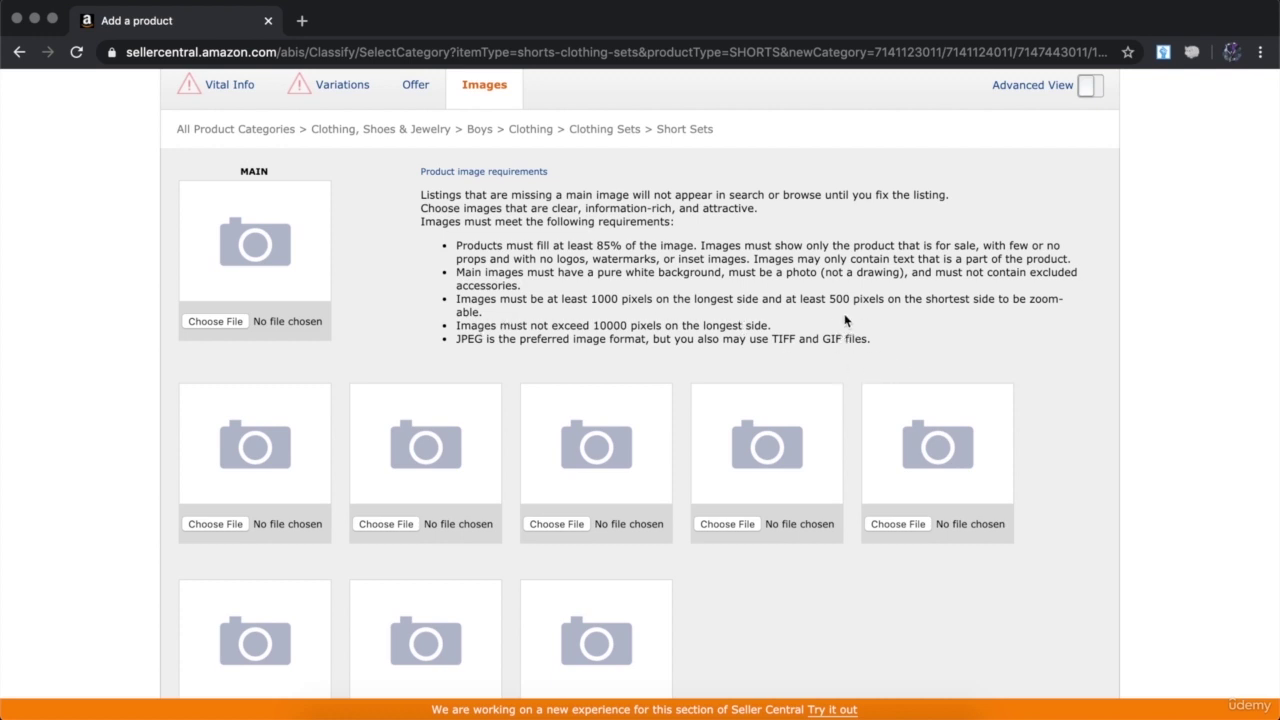
{"action": "scroll", "coordinate": [843, 320], "scroll_direction": "up", "scroll_amount": 1}
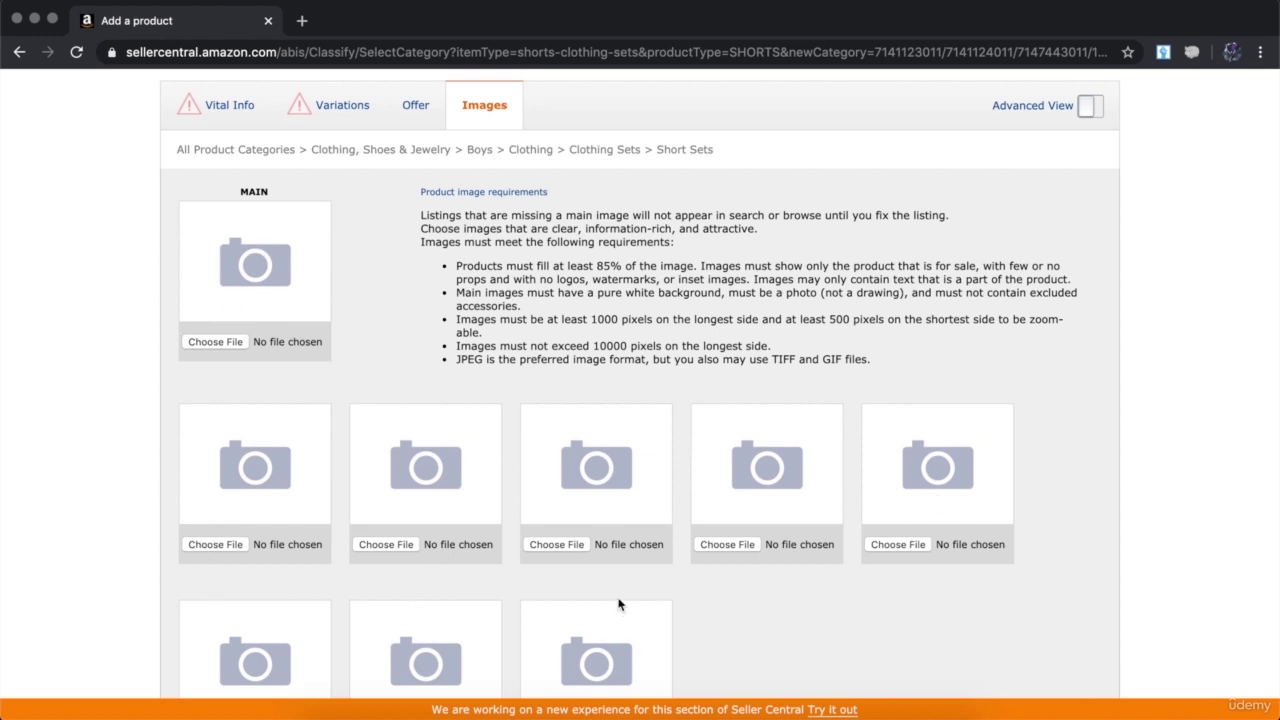
{"action": "scroll", "coordinate": [618, 603], "scroll_direction": "up", "scroll_amount": 2}
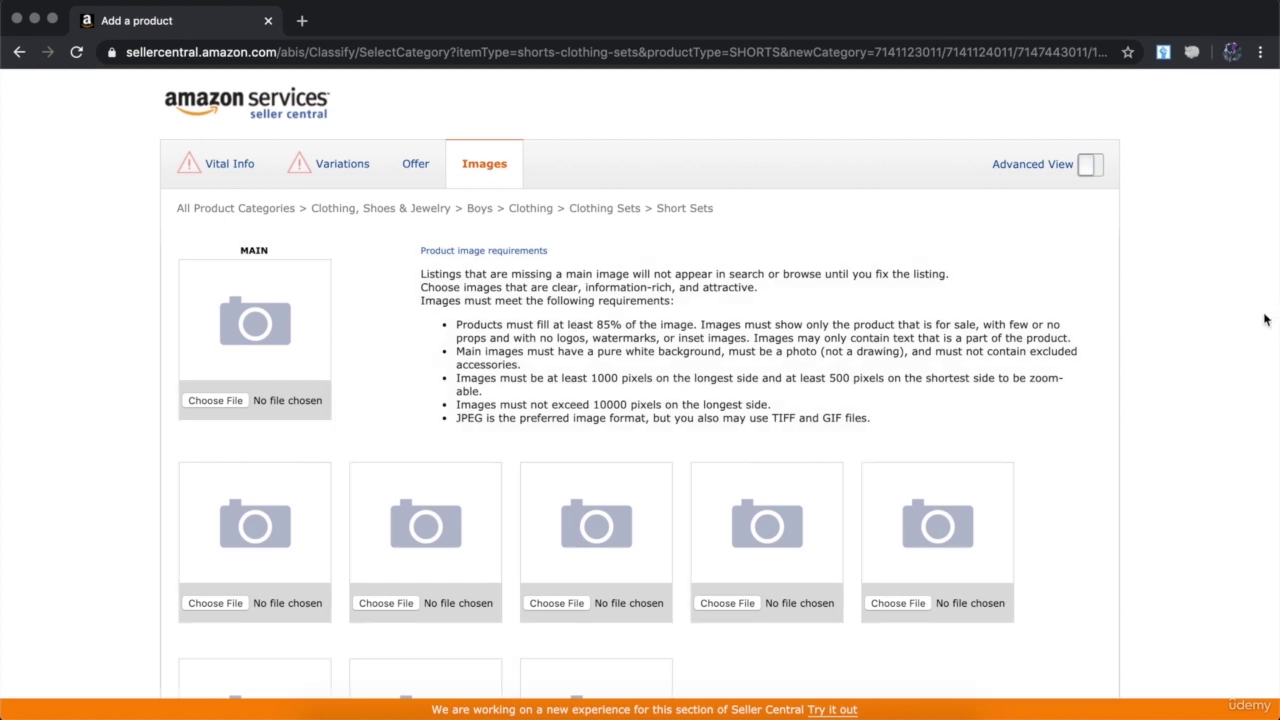
Turn on Advanced View and review the Product Description, Key Product Features, CPSIA warning and Search Terms fields.
{"action": "left_click", "coordinate": [1087, 168]}
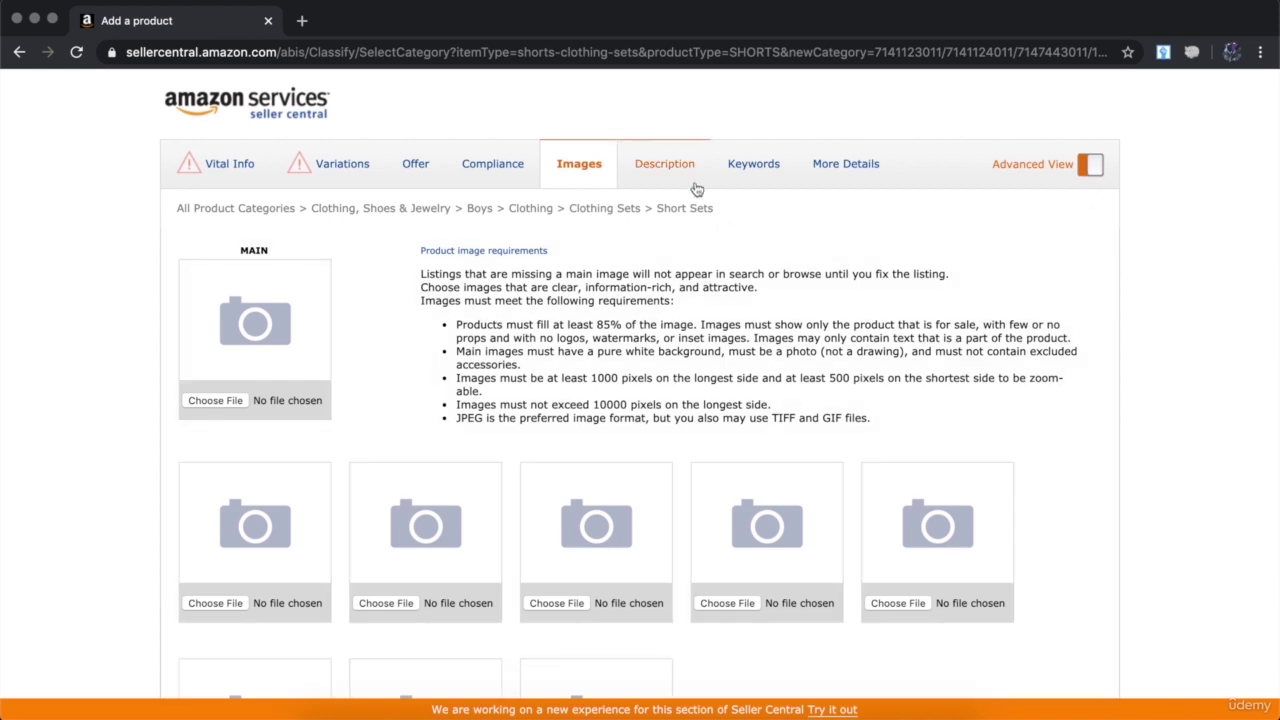
{"action": "left_click", "coordinate": [697, 186]}
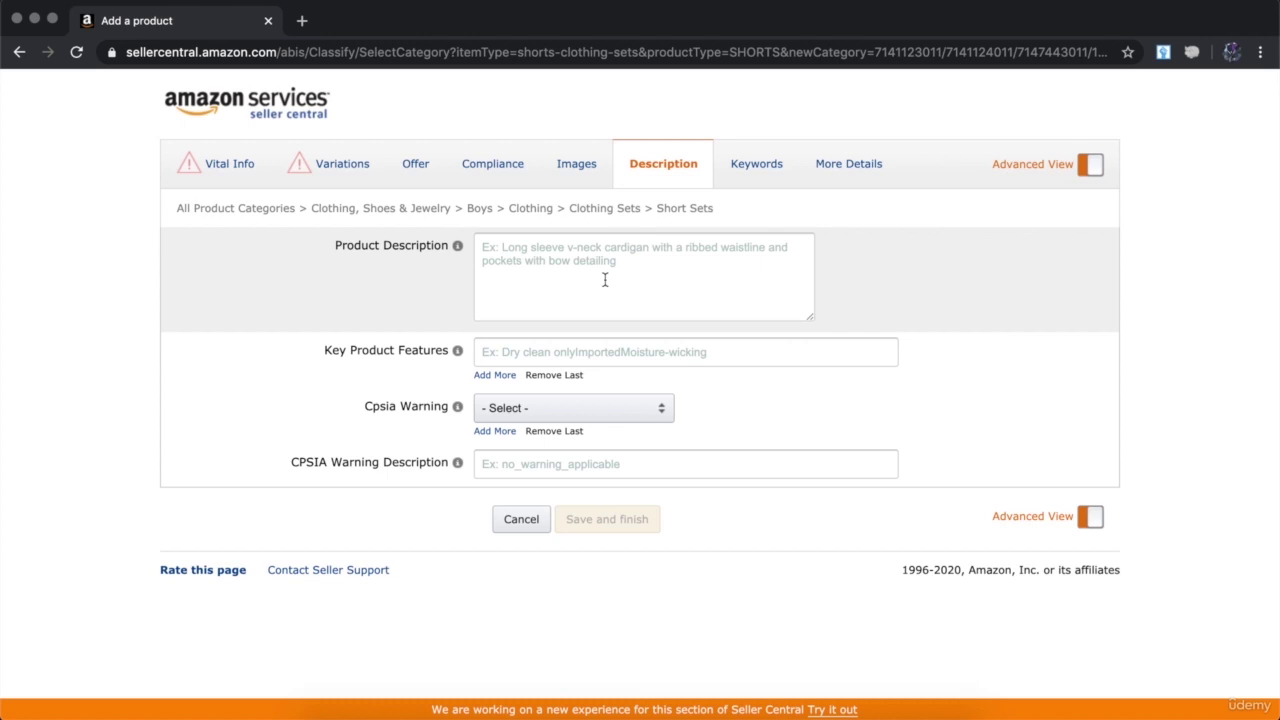
{"action": "mouse_move", "coordinate": [428, 361]}
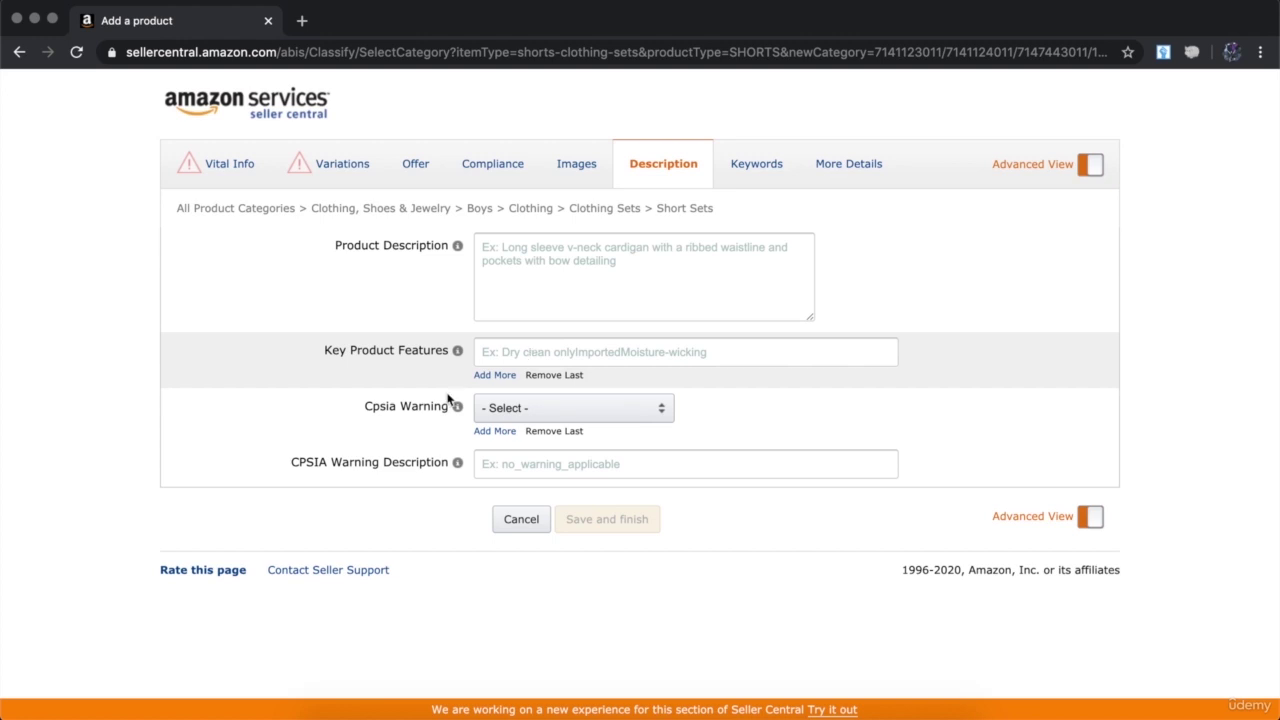
{"action": "left_click", "coordinate": [745, 160]}
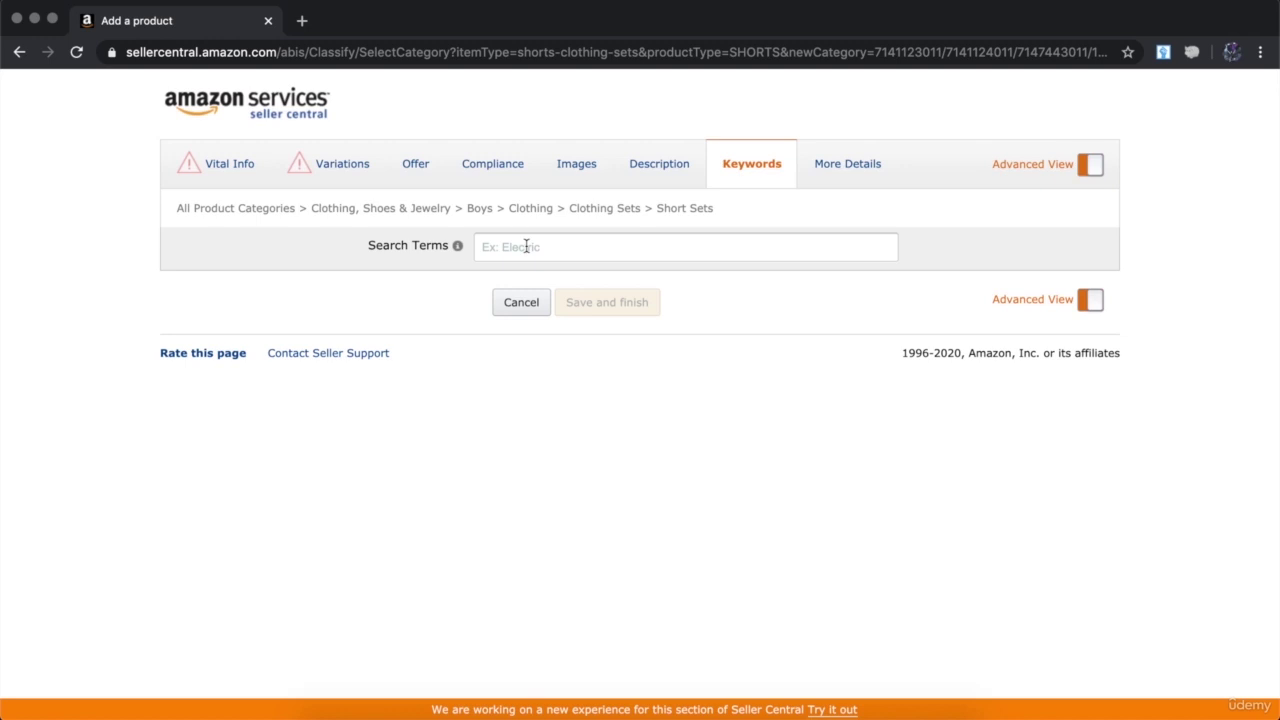
Review the additional product detail fields, from Shipping Weight through Fabric Type and Manufacturer to Package Dimensions.
{"action": "left_click", "coordinate": [855, 165]}
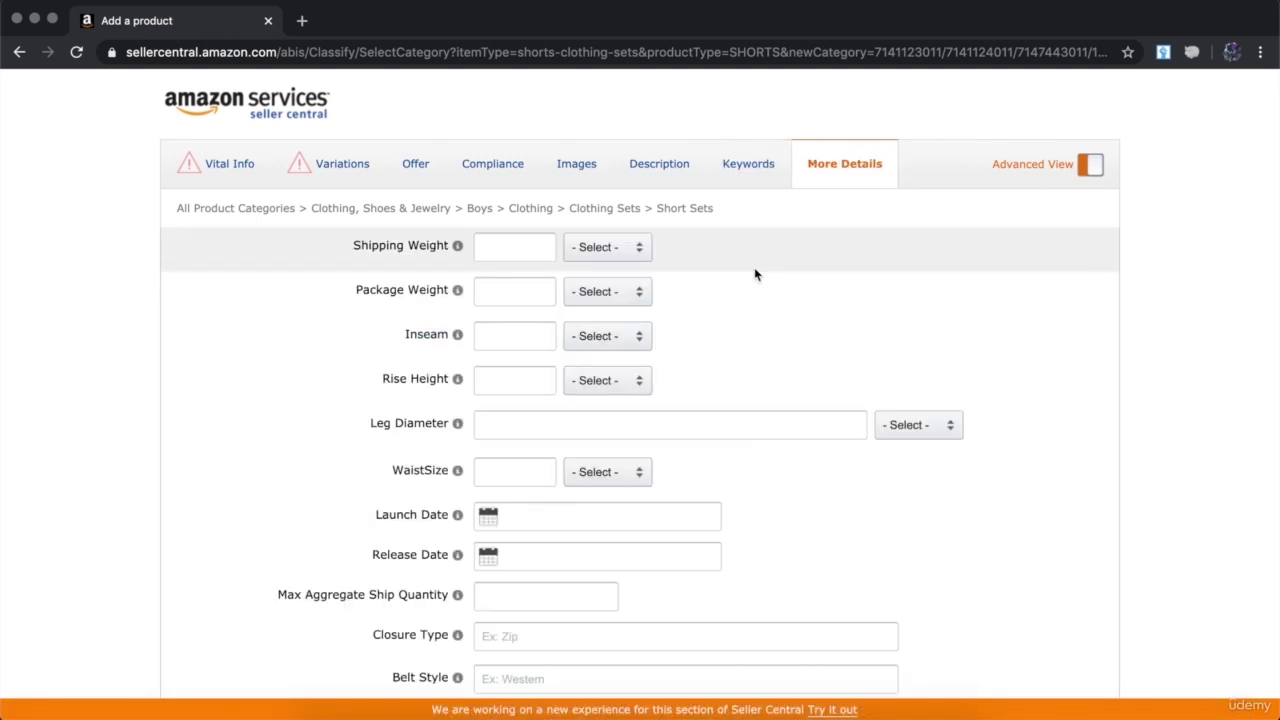
{"action": "scroll", "coordinate": [756, 275], "scroll_direction": "down", "scroll_amount": 3}
{"action": "scroll", "coordinate": [754, 267], "scroll_direction": "down", "scroll_amount": 10}
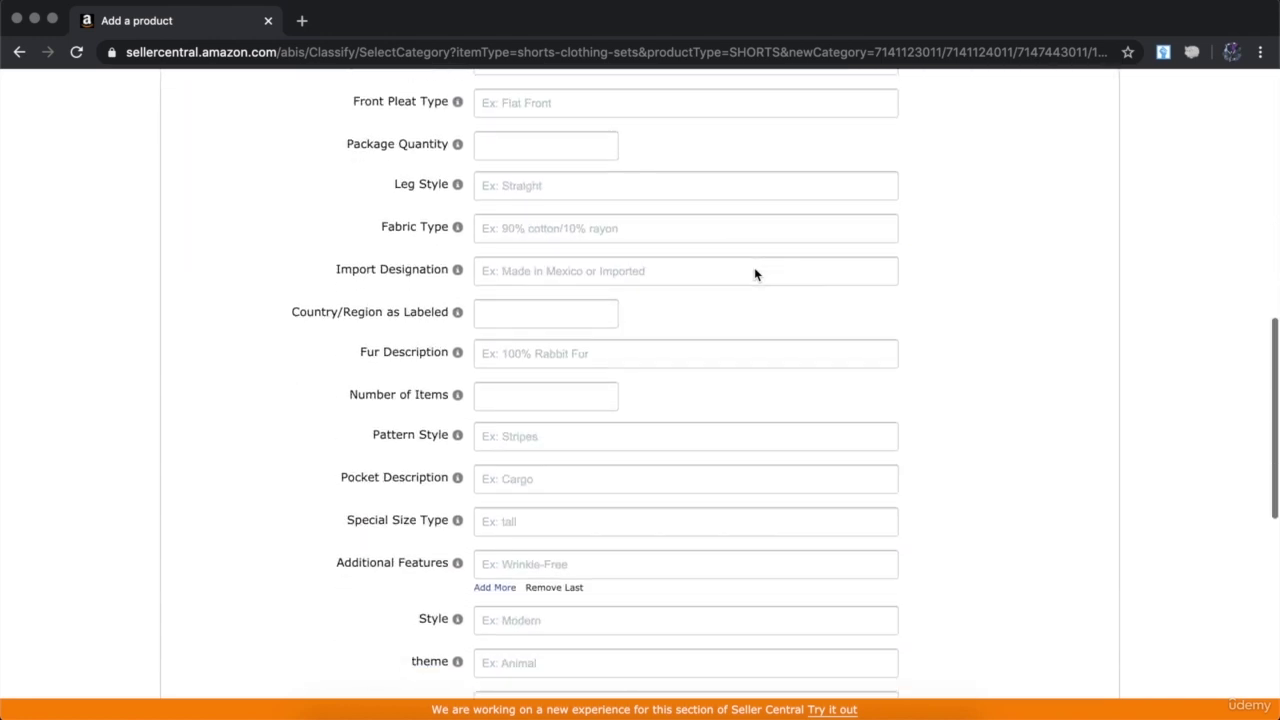
{"action": "scroll", "coordinate": [754, 267], "scroll_direction": "down", "scroll_amount": 8}
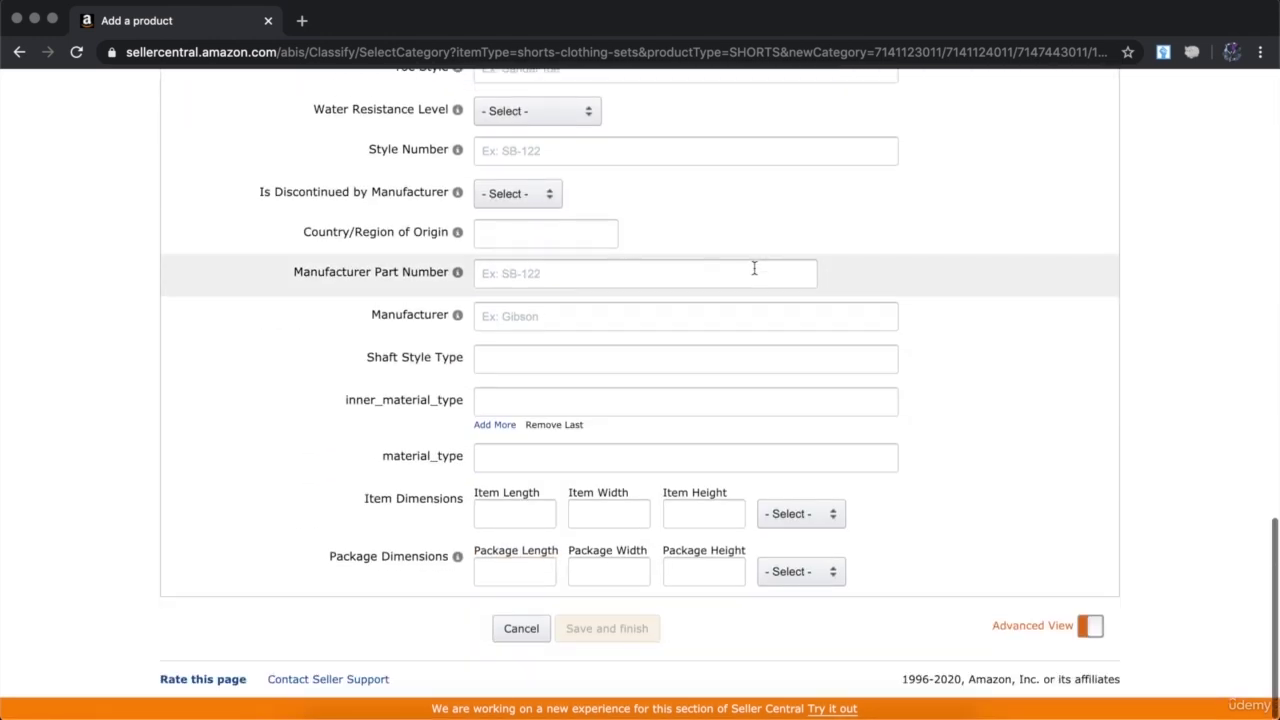
{"action": "scroll", "coordinate": [754, 268], "scroll_direction": "up", "scroll_amount": 20}
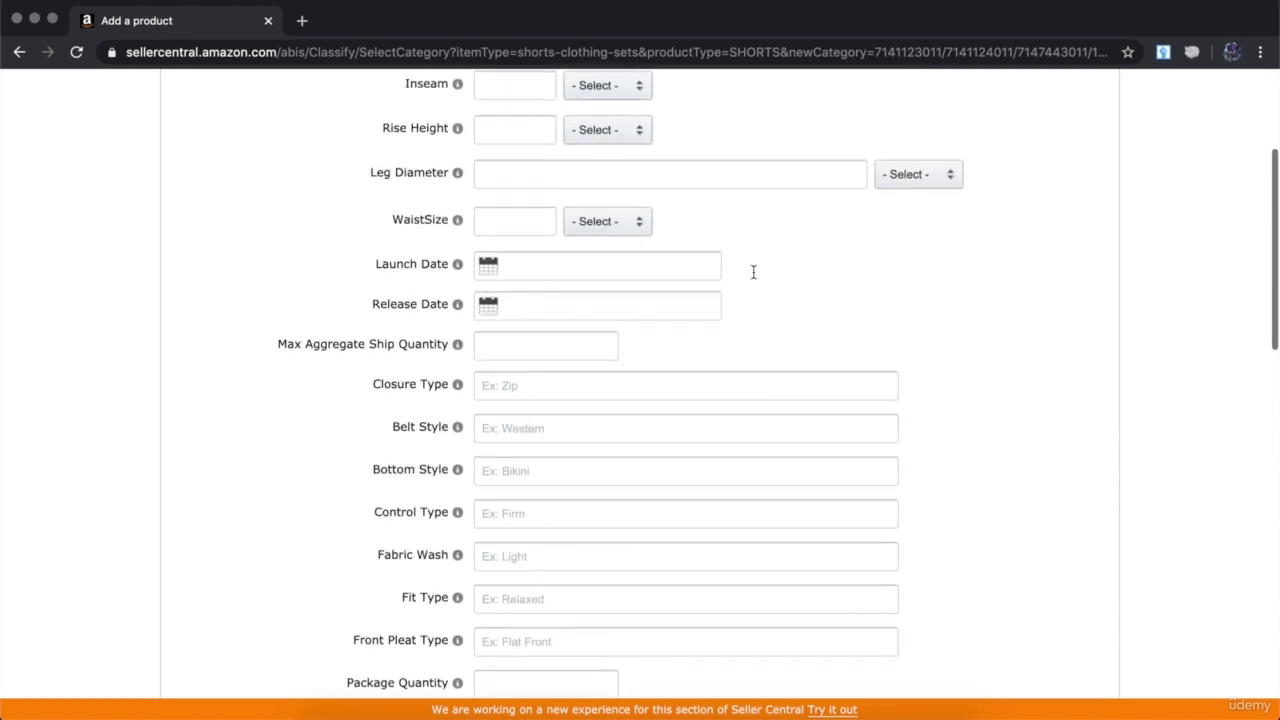
{"action": "scroll", "coordinate": [752, 276], "scroll_direction": "up", "scroll_amount": 2}
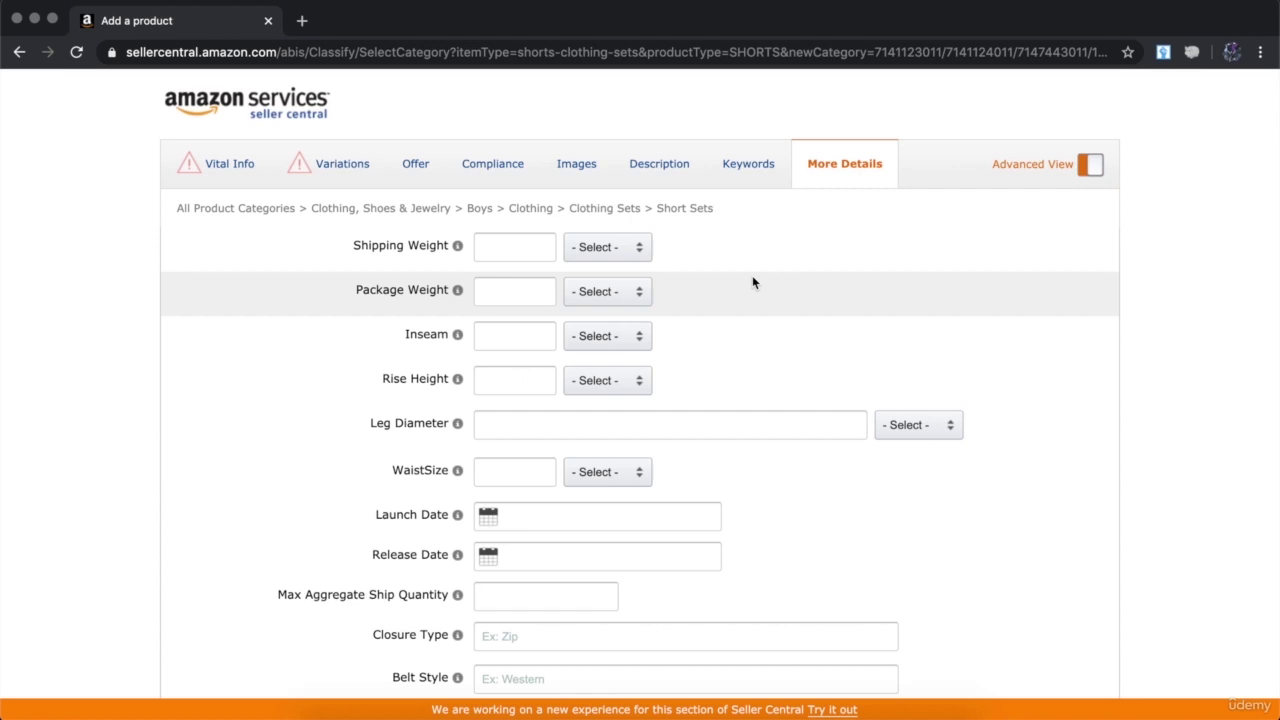
{"action": "scroll", "coordinate": [753, 282], "scroll_direction": "down", "scroll_amount": 3}
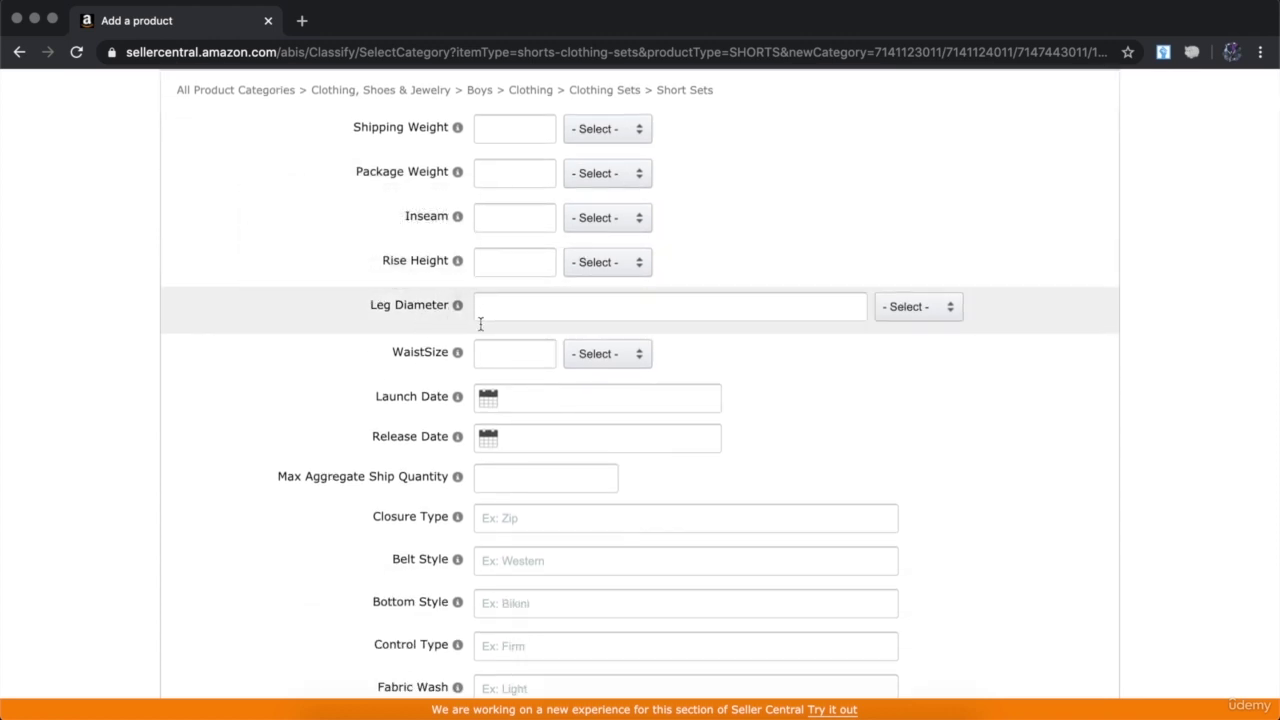
{"action": "scroll", "coordinate": [437, 366], "scroll_direction": "down", "scroll_amount": 3}
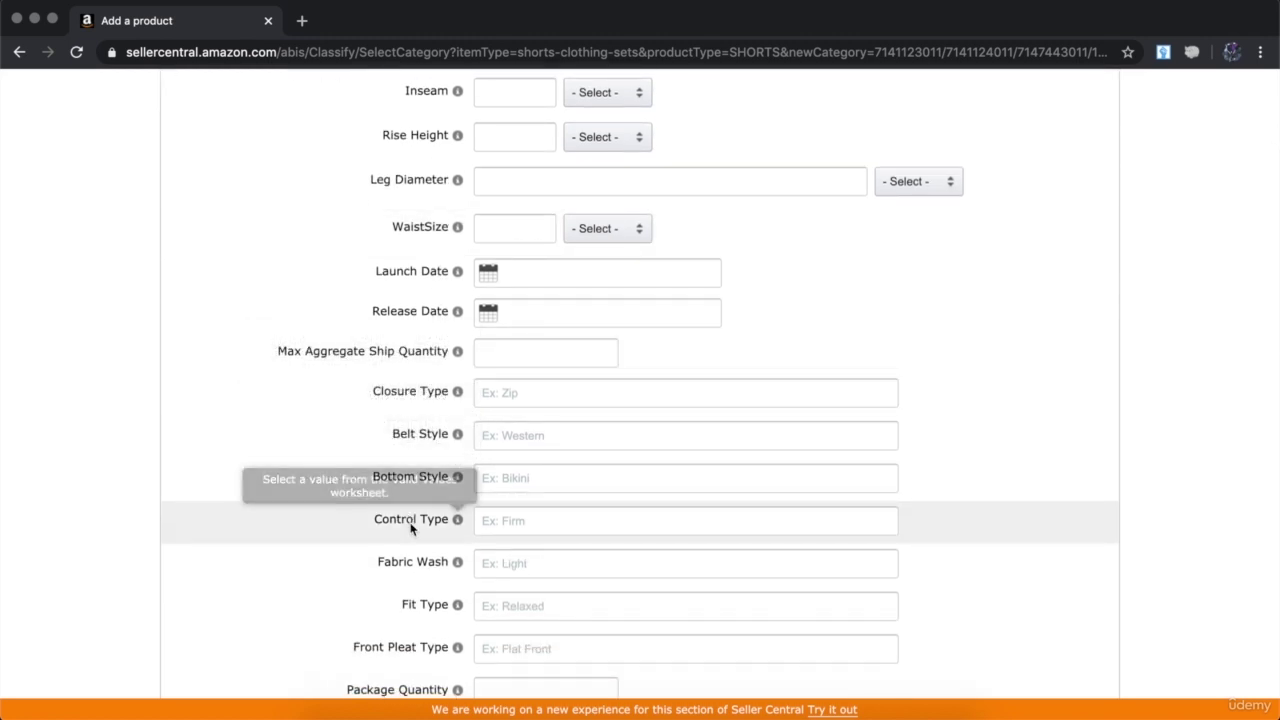
{"action": "scroll", "coordinate": [414, 534], "scroll_direction": "down", "scroll_amount": 3}
{"action": "scroll", "coordinate": [414, 537], "scroll_direction": "down", "scroll_amount": 8}
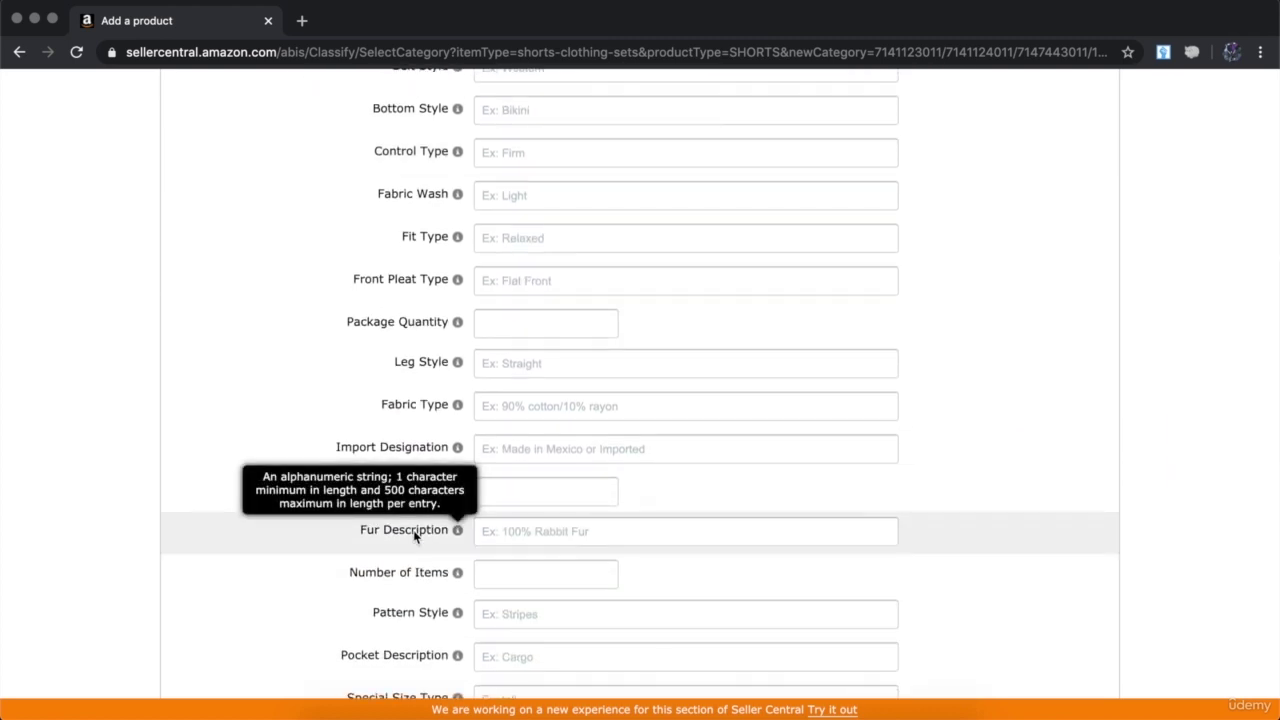
Check the remaining detail fields from Pattern Style through Country/Region of Origin to Item Dimensions, then return to the start of the form.
{"action": "scroll", "coordinate": [414, 537], "scroll_direction": "down", "scroll_amount": 17}
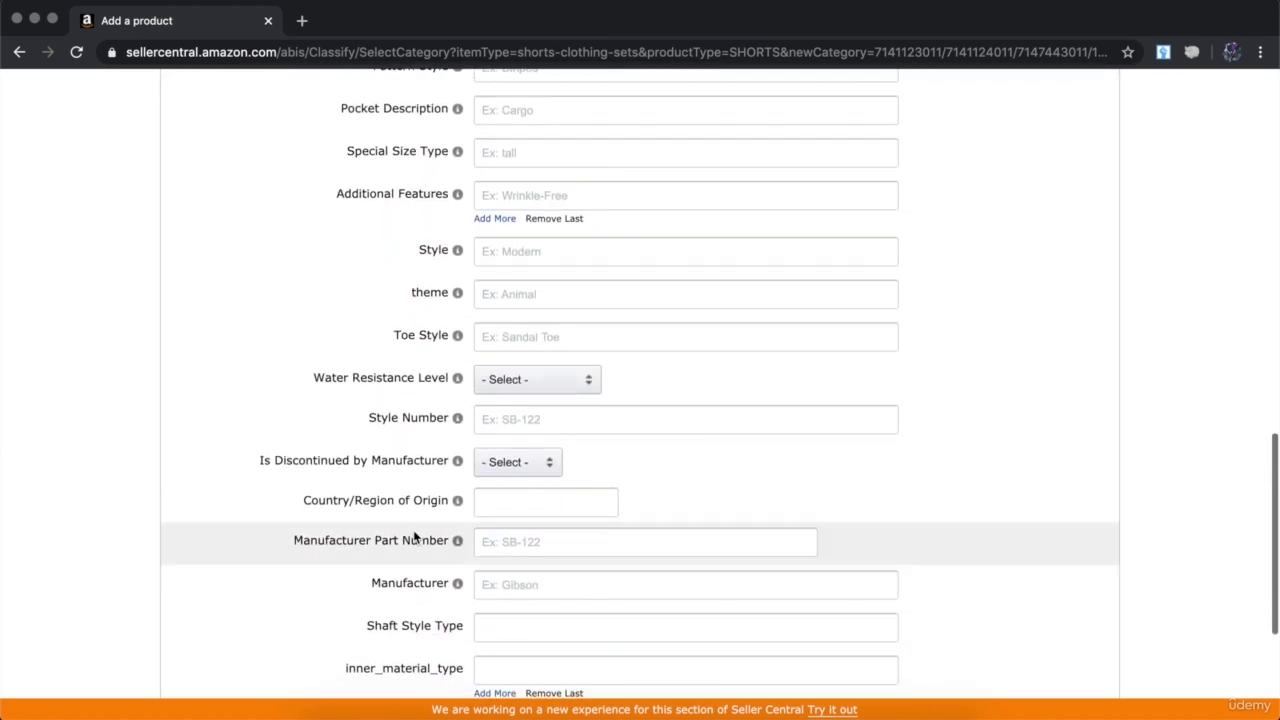
{"action": "scroll", "coordinate": [414, 537], "scroll_direction": "down", "scroll_amount": 8}
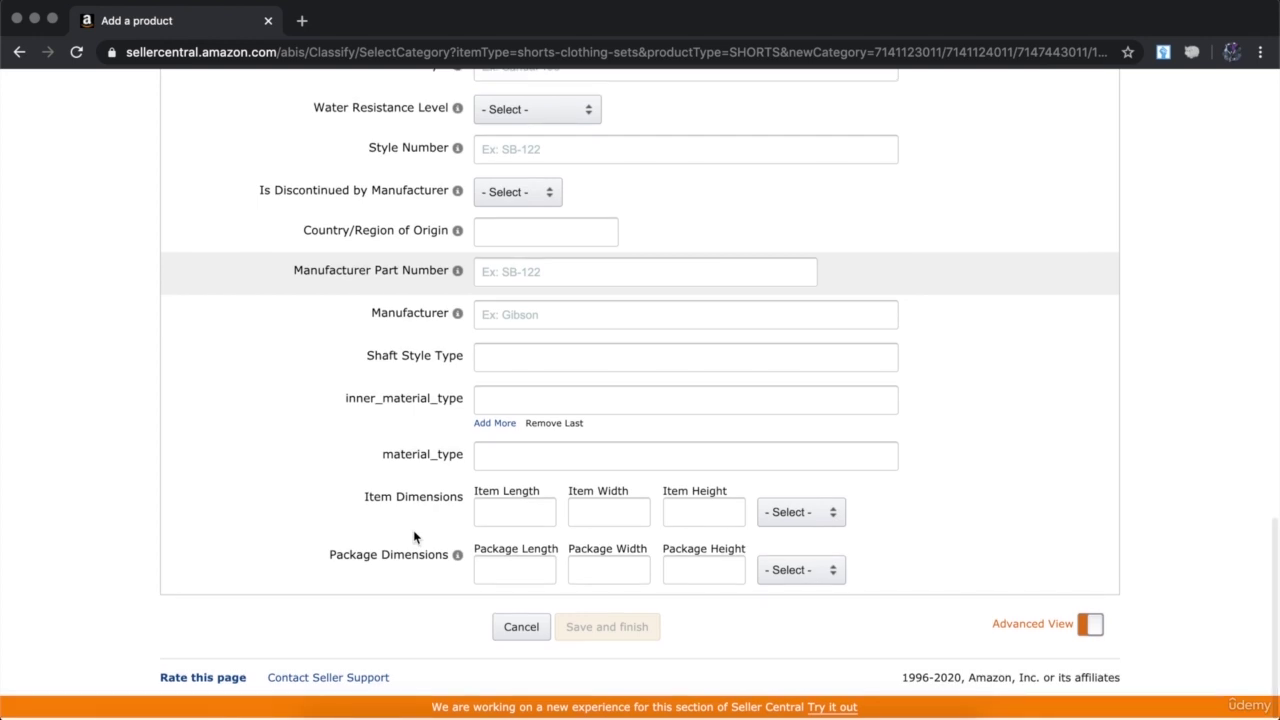
{"action": "scroll", "coordinate": [414, 537], "scroll_direction": "up", "scroll_amount": 20}
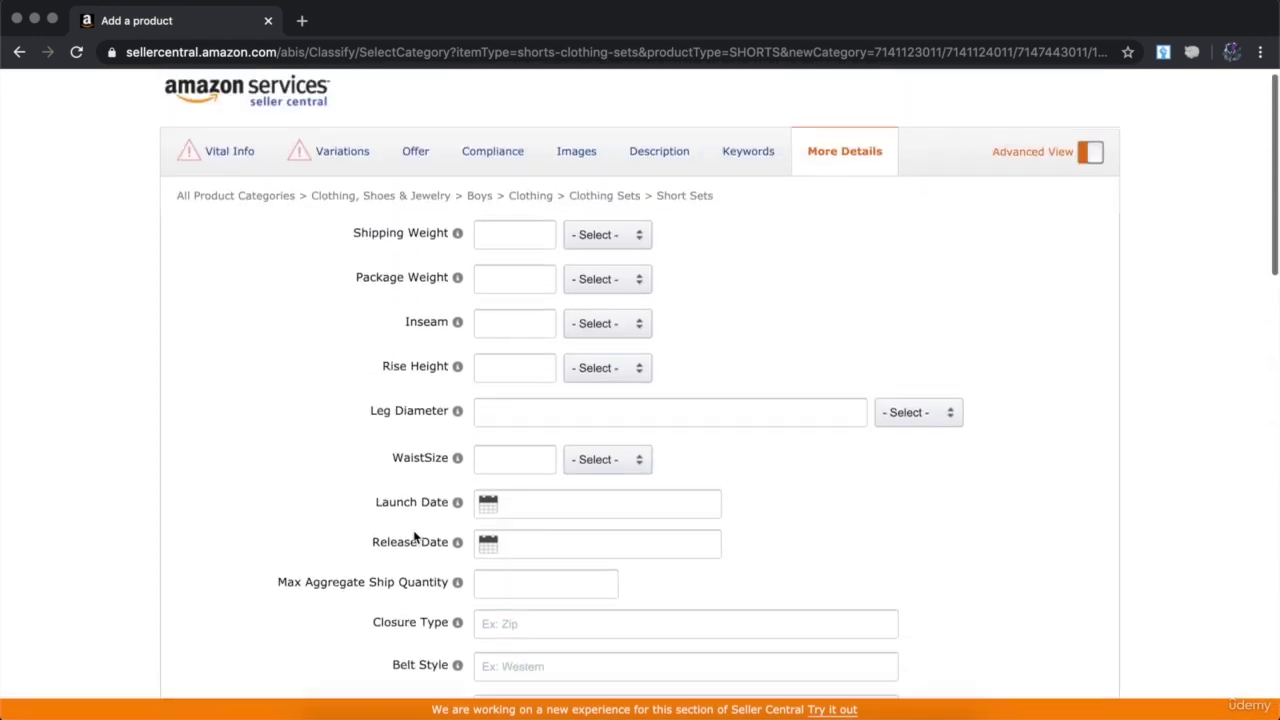
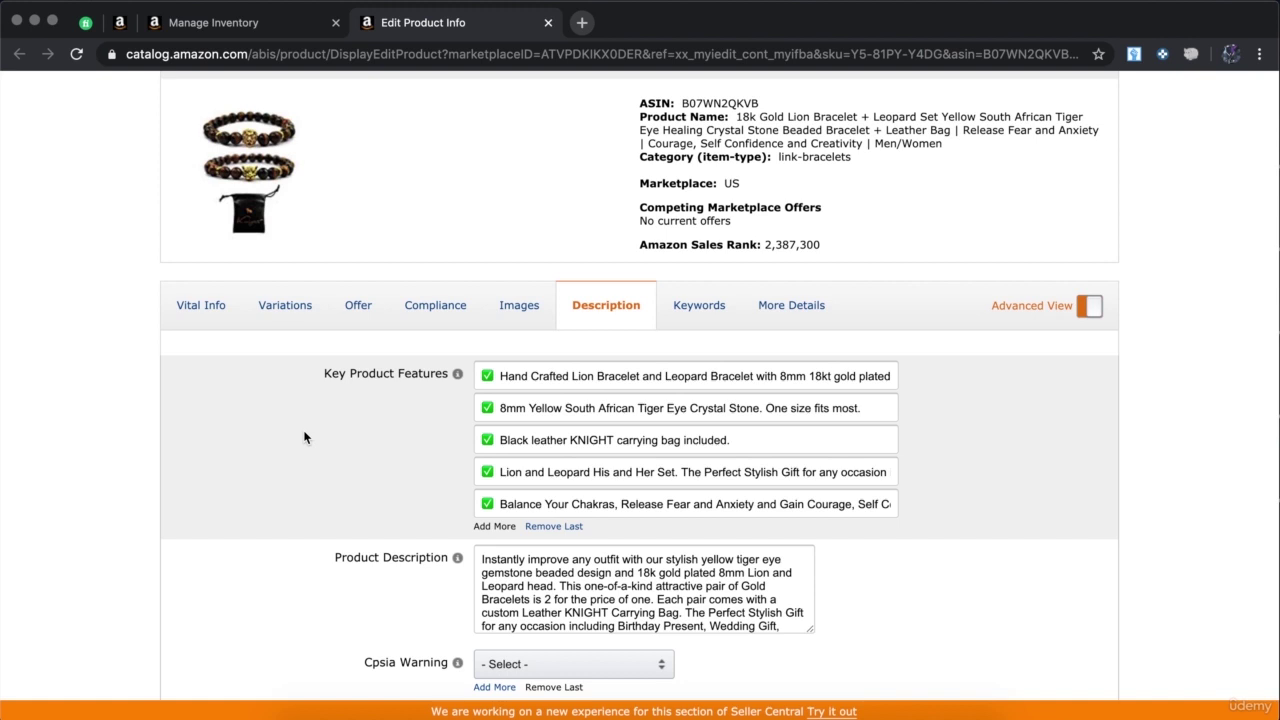
Examine the existing bracelet listing's Key Product Features, highlighting the keywords Lion and Leopard in the first and fourth bullets.
{"action": "scroll", "coordinate": [305, 437], "scroll_direction": "down", "scroll_amount": 2}
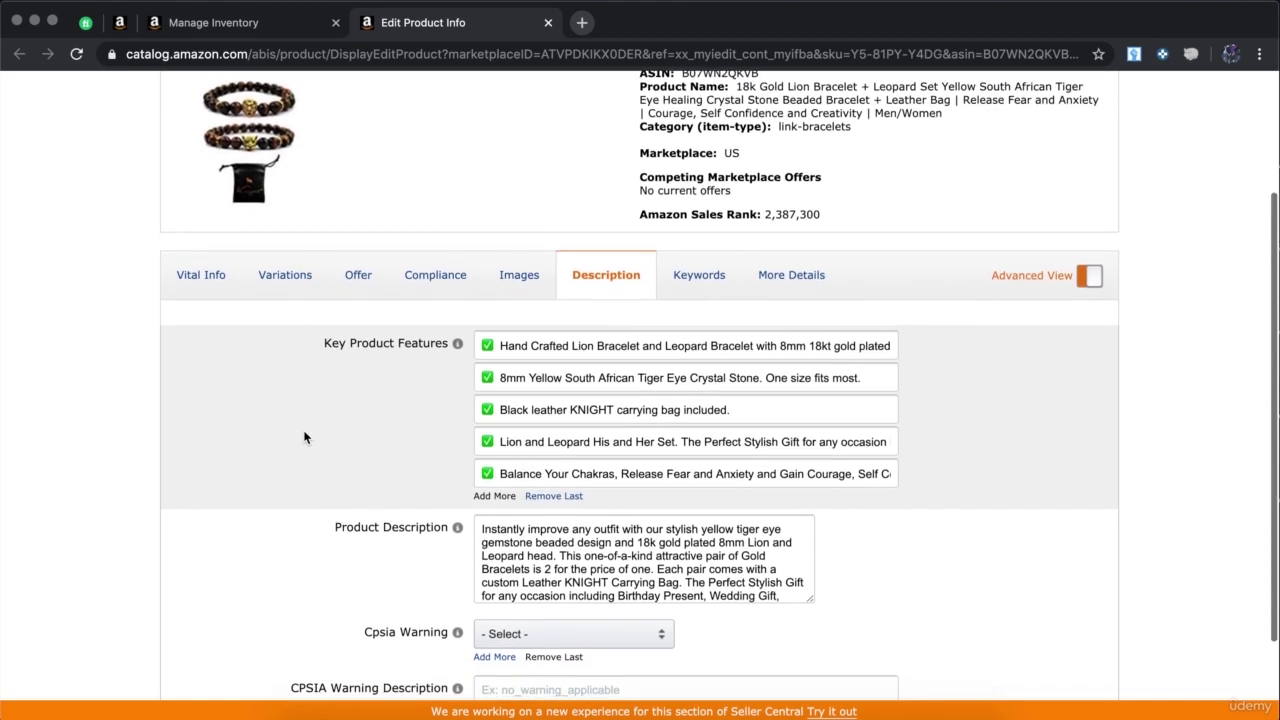
{"action": "scroll", "coordinate": [305, 437], "scroll_direction": "down", "scroll_amount": 2}
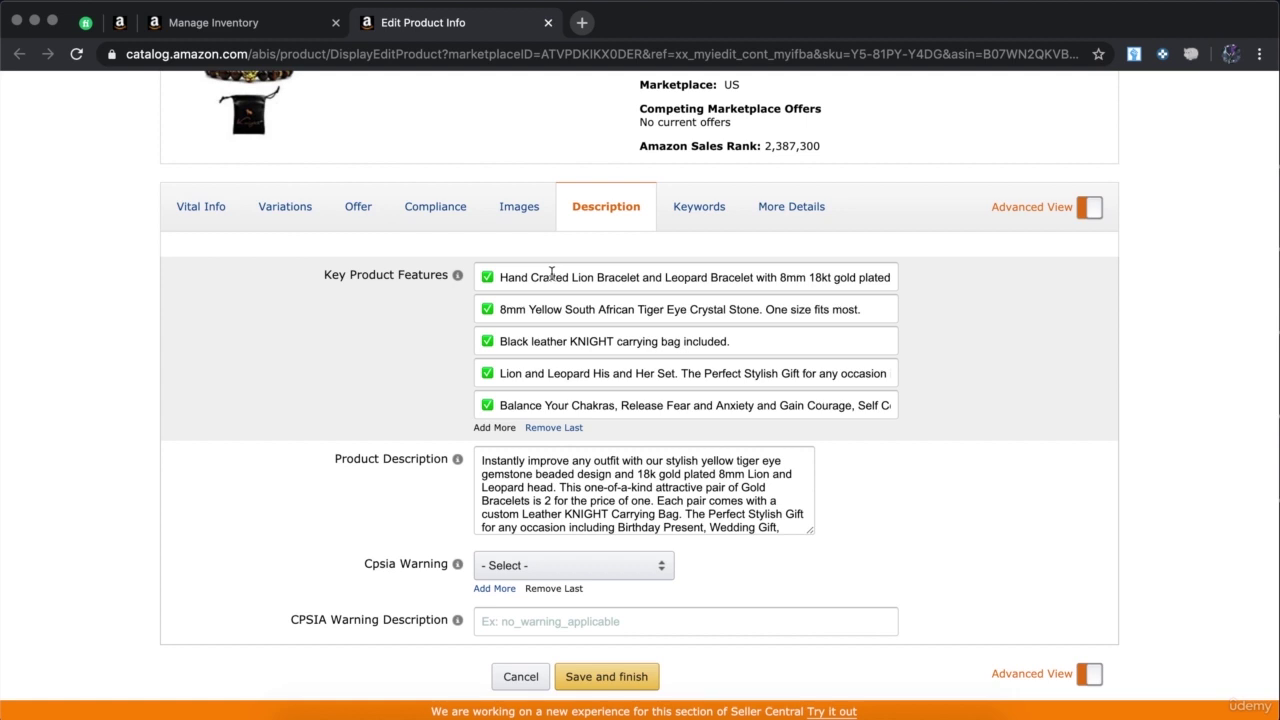
{"action": "scroll", "coordinate": [551, 273], "scroll_direction": "down", "scroll_amount": 1}
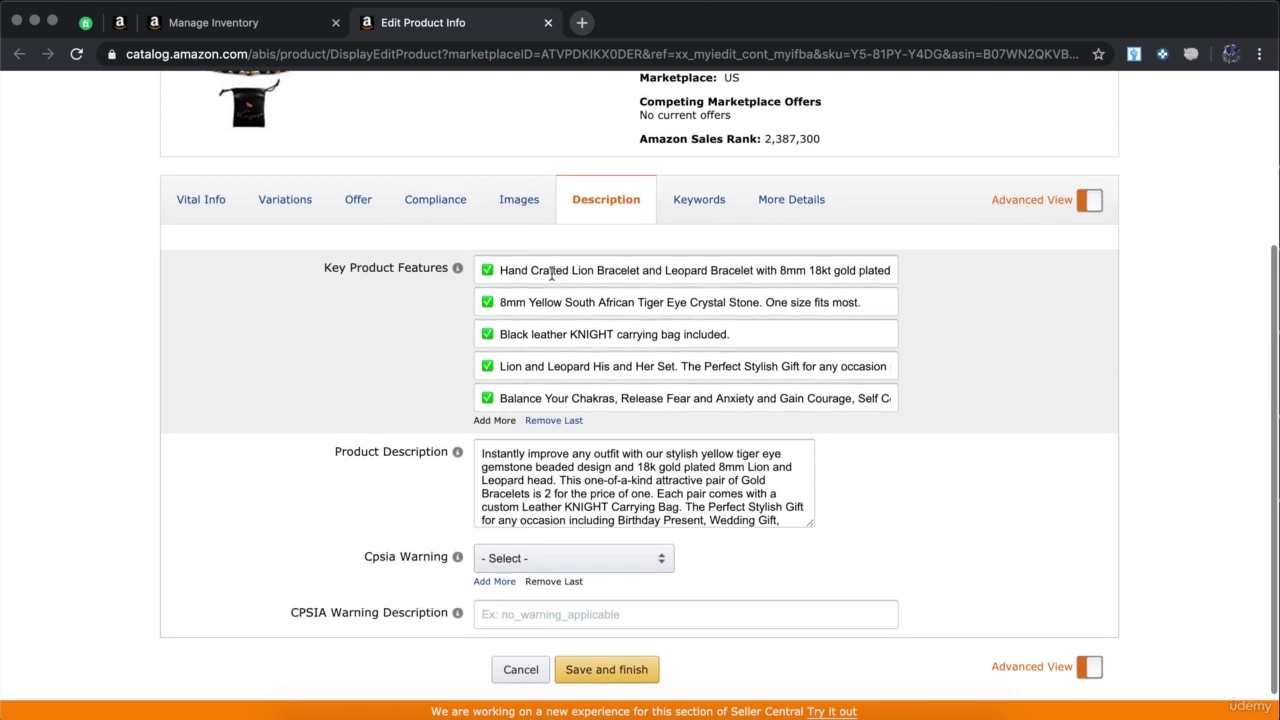
{"action": "left_click", "coordinate": [576, 272]}
{"action": "double_click", "coordinate": [577, 271]}
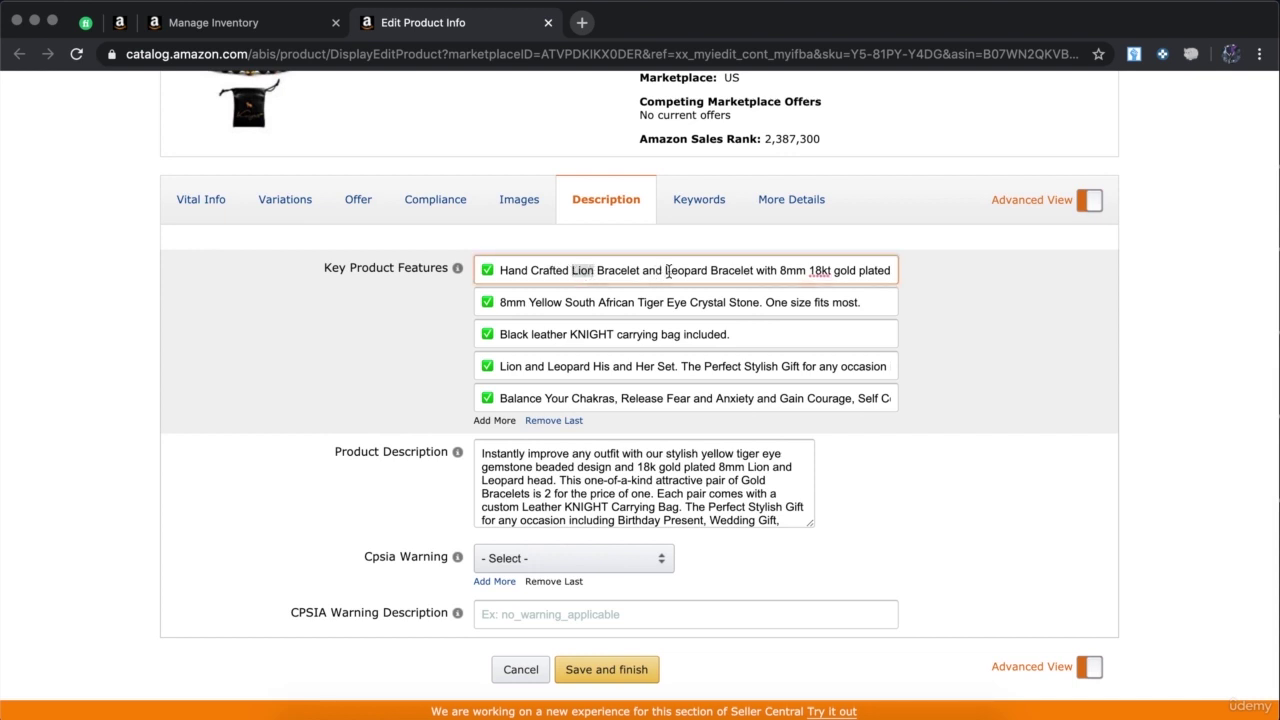
{"action": "left_click_drag", "start_coordinate": [665, 271], "coordinate": [710, 271]}
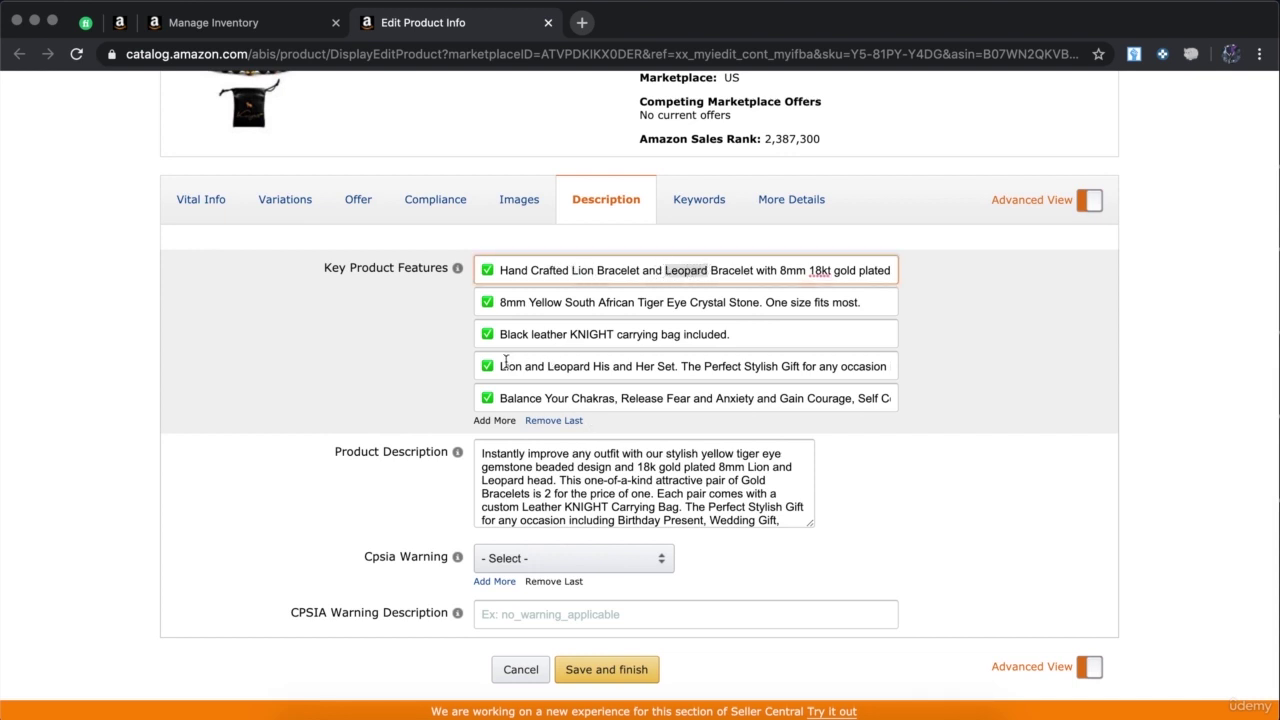
{"action": "left_click_drag", "start_coordinate": [500, 366], "coordinate": [593, 369]}
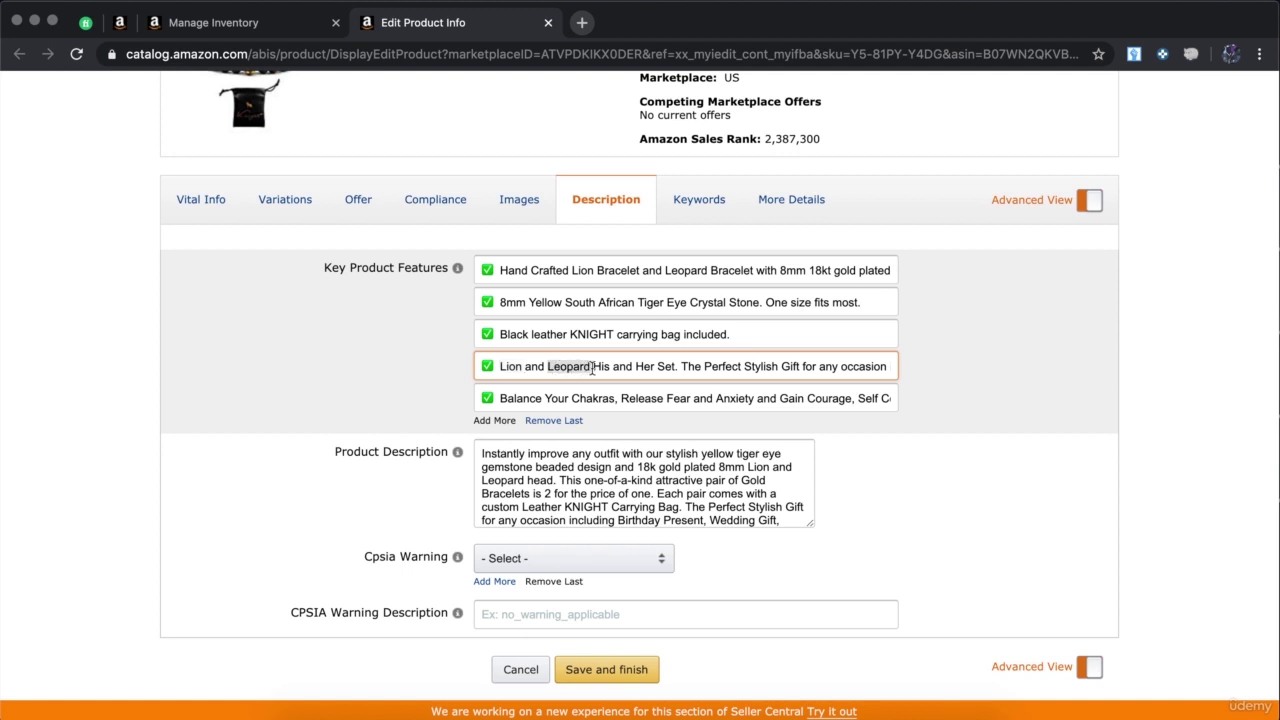
Examine the second, third and fifth feature bullets, highlighting "Black leather" and "Release Fear" as descriptive keyword phrases.
{"action": "mouse_move", "coordinate": [637, 304]}
{"action": "left_mouse_down"}
{"action": "mouse_move", "coordinate": [662, 304]}
{"action": "mouse_move", "coordinate": [636, 304]}
{"action": "left_mouse_up"}
{"action": "left_click", "coordinate": [503, 337]}
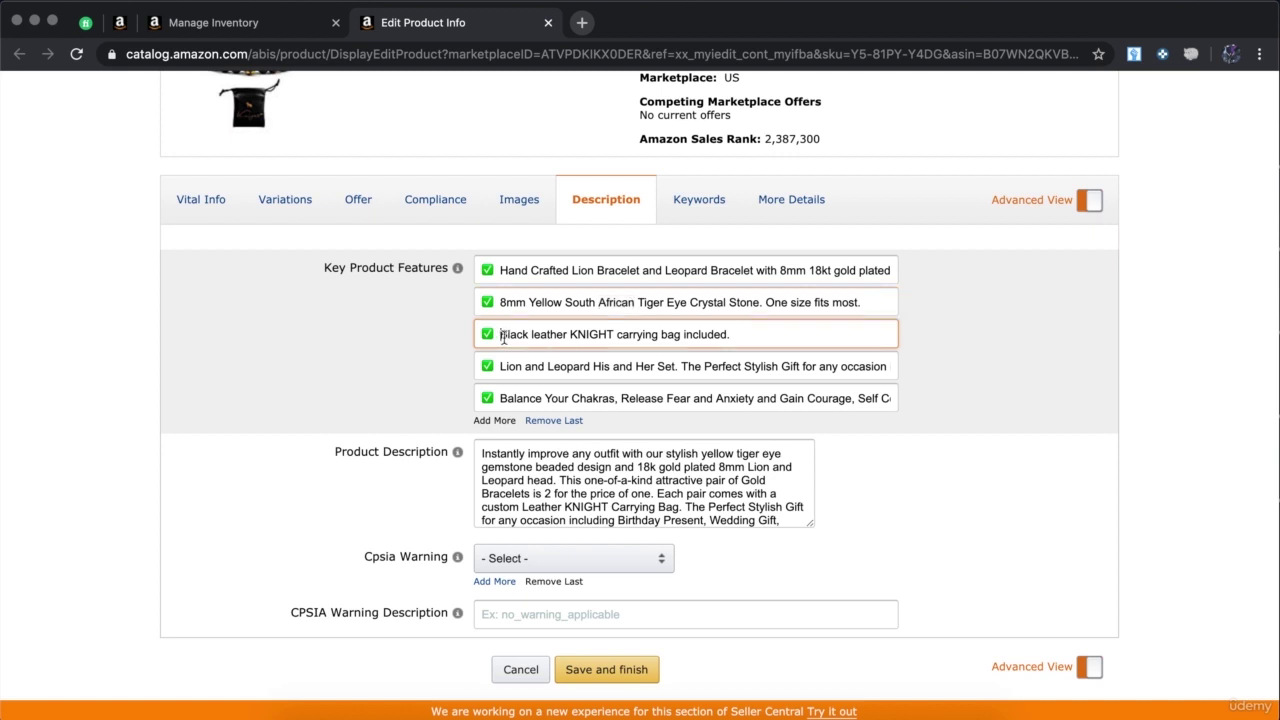
{"action": "left_click_drag", "start_coordinate": [503, 337], "coordinate": [566, 336]}
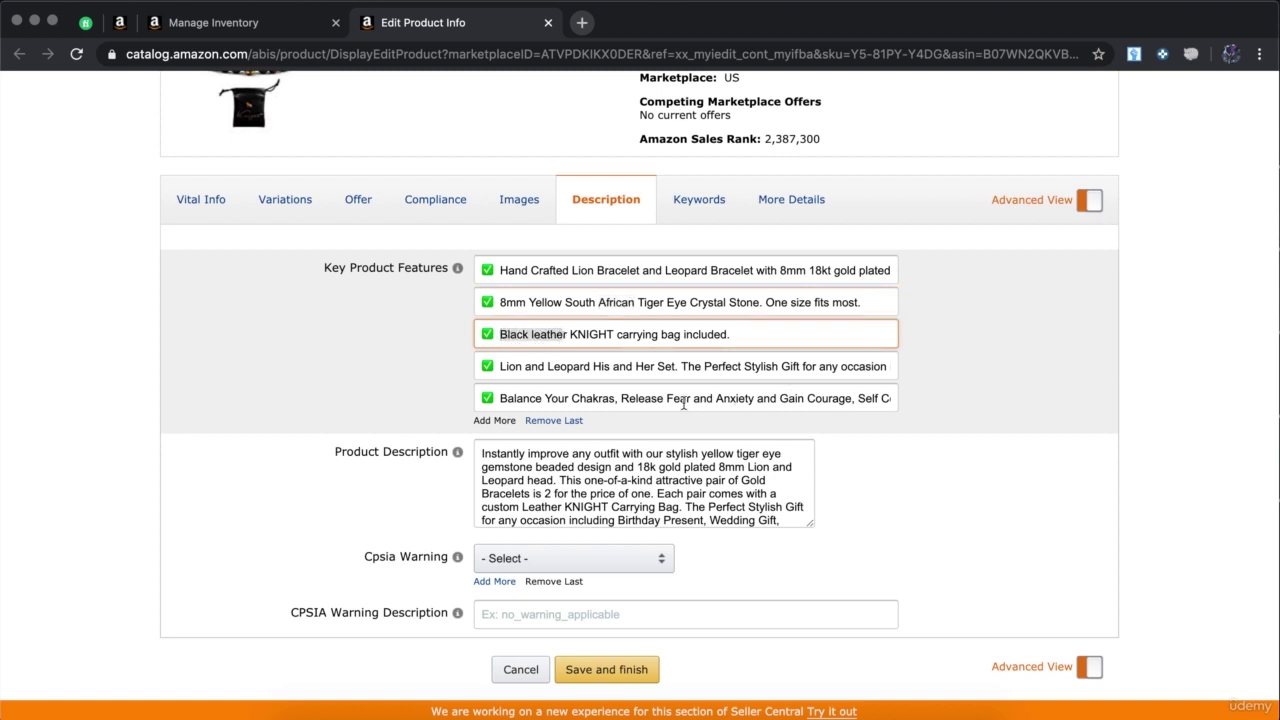
{"action": "left_click_drag", "start_coordinate": [716, 398], "coordinate": [828, 398]}
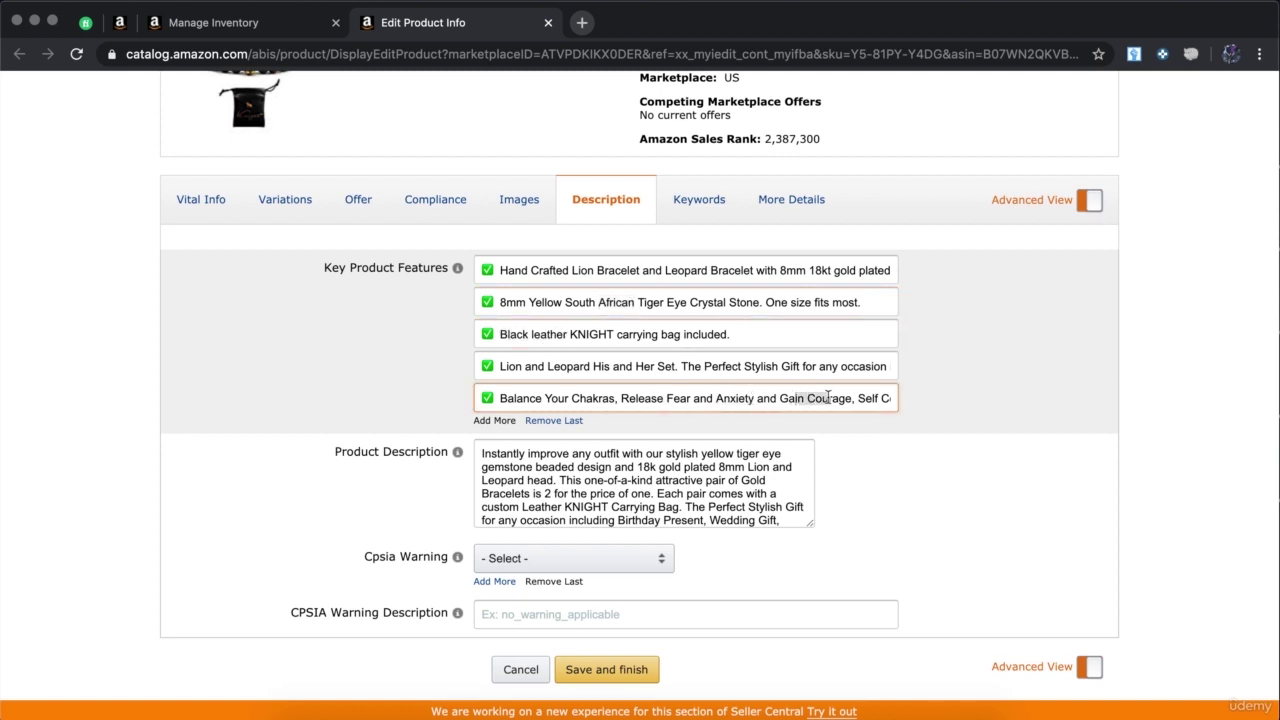
{"action": "left_click_drag", "start_coordinate": [620, 398], "coordinate": [684, 400]}
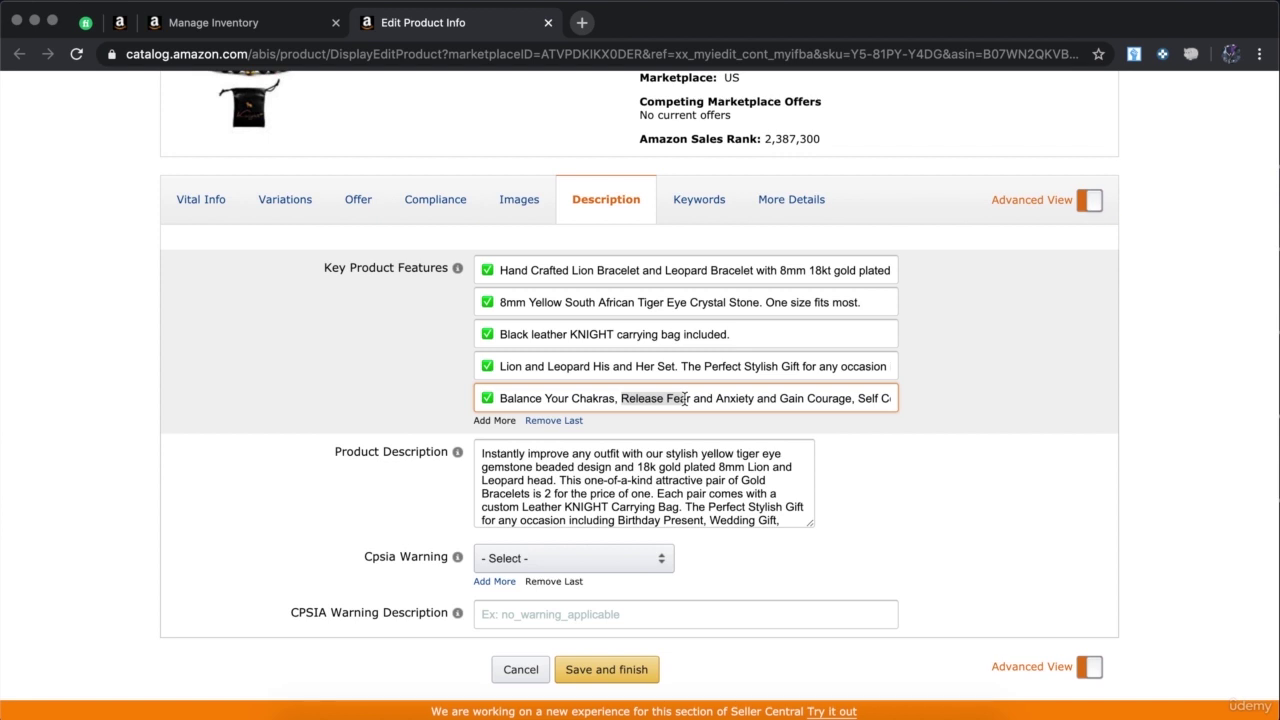
{"action": "left_click_drag", "start_coordinate": [684, 400], "coordinate": [690, 399]}
Read through the bracelet listing's Product Description, including the gift occasions named in its text.
{"action": "mouse_move", "coordinate": [452, 452]}
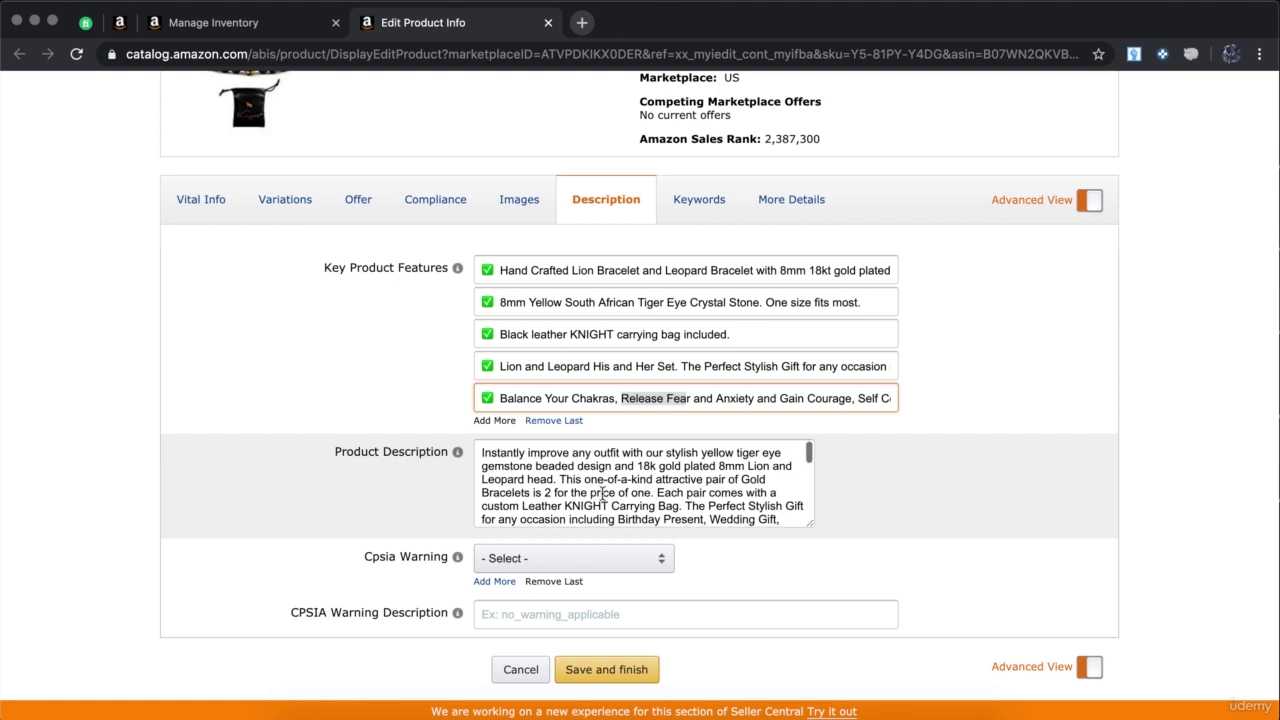
{"action": "scroll", "coordinate": [603, 493], "scroll_direction": "down", "scroll_amount": 1}
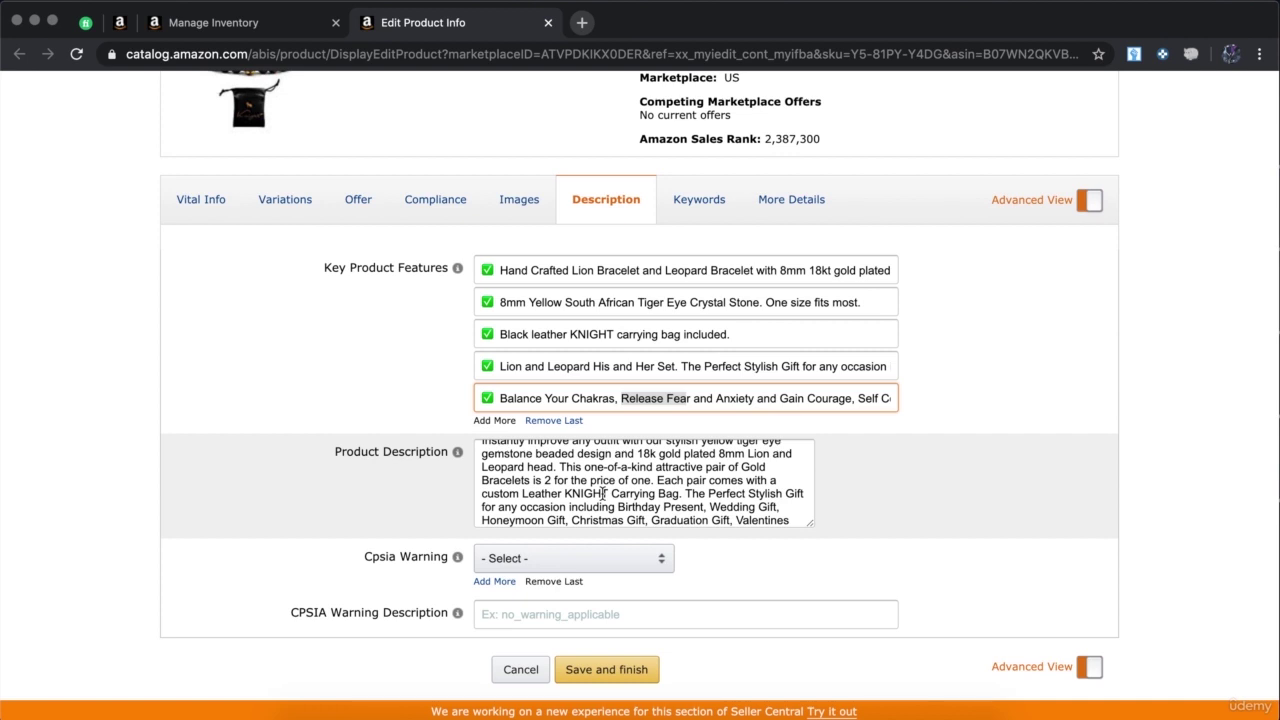
{"action": "scroll", "coordinate": [603, 493], "scroll_direction": "down", "scroll_amount": 2}
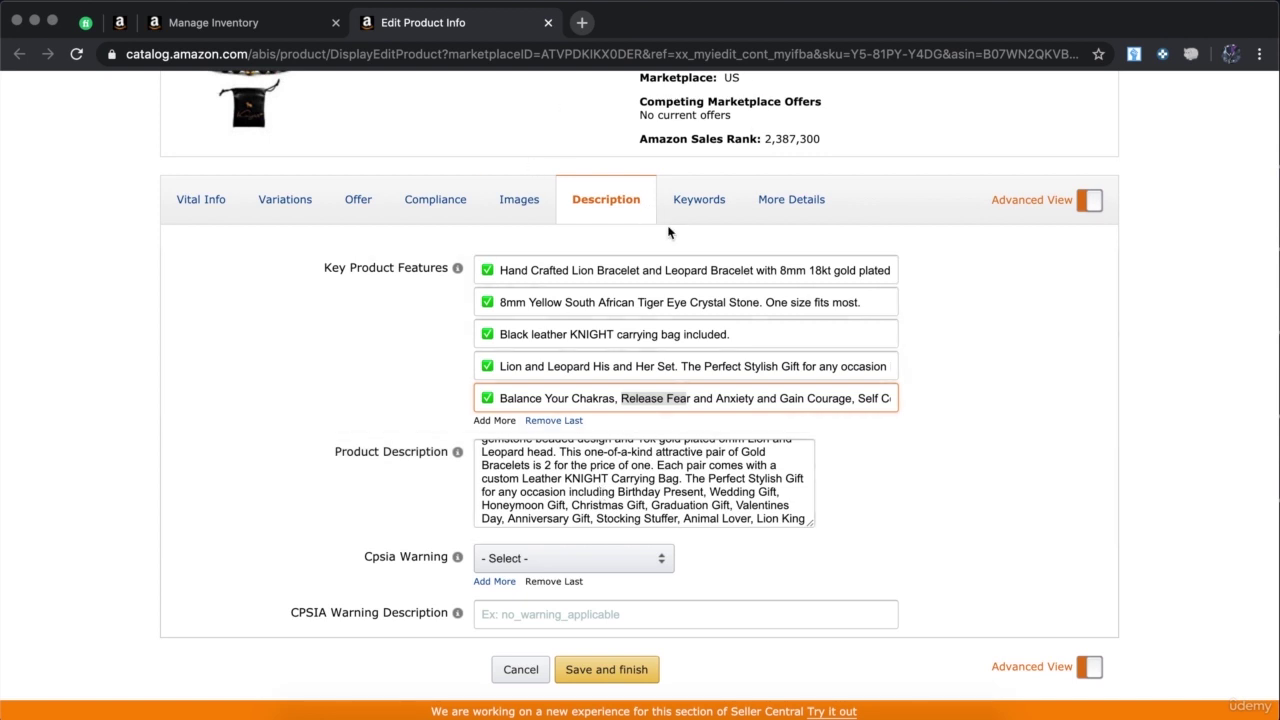
Open the bracelet listing's keyword fields and skim them from Style-specific Terms to Intended Use.
{"action": "left_click", "coordinate": [690, 200]}
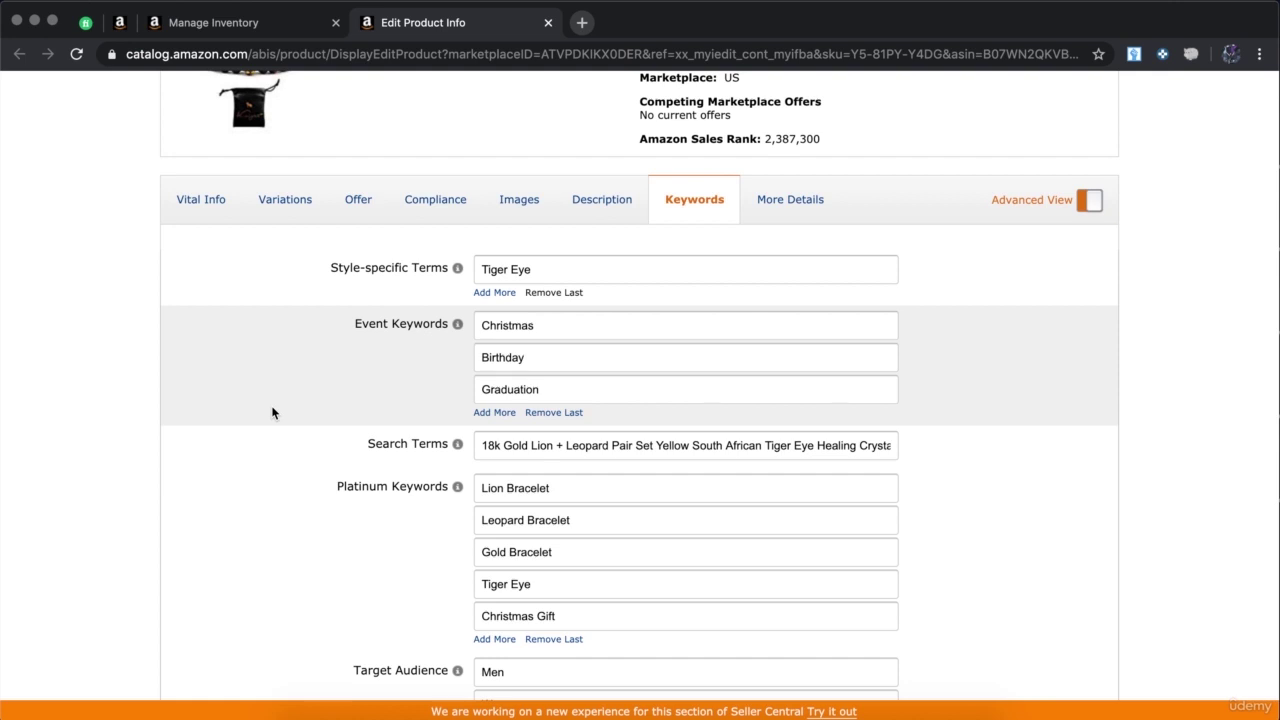
{"action": "scroll", "coordinate": [273, 412], "scroll_direction": "down", "scroll_amount": 3}
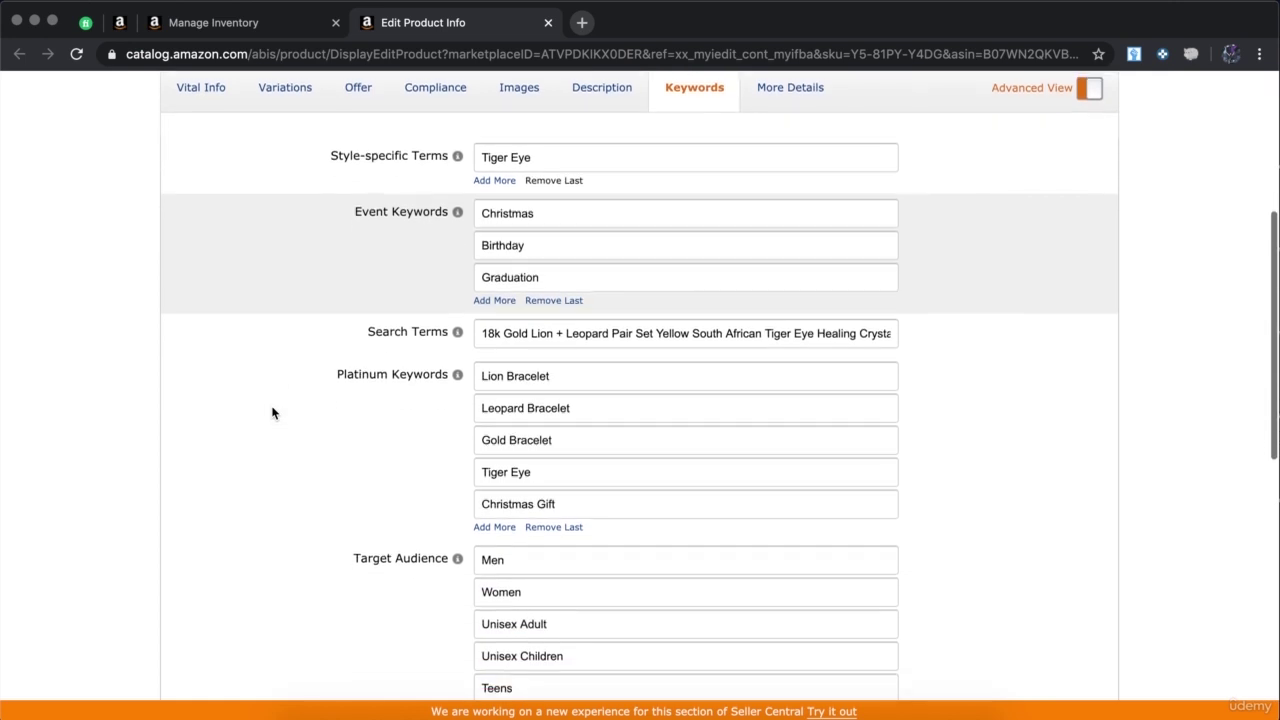
{"action": "scroll", "coordinate": [272, 412], "scroll_direction": "down", "scroll_amount": 2}
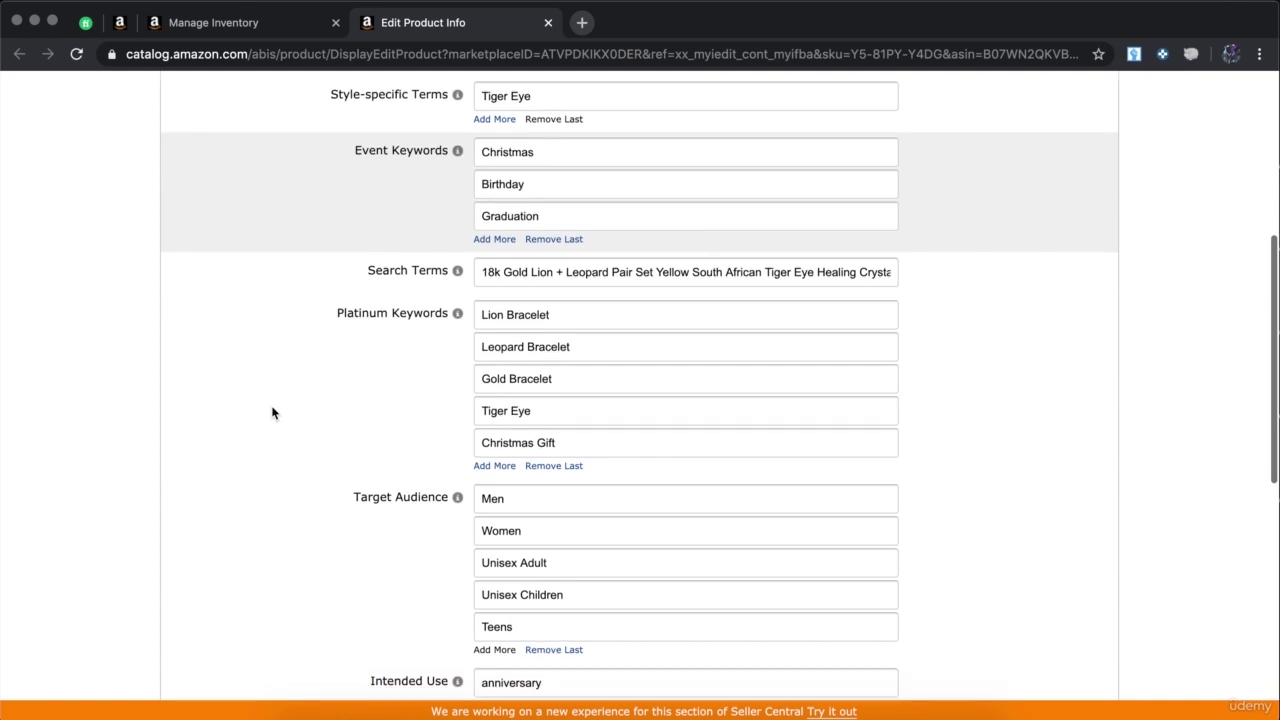
{"action": "scroll", "coordinate": [271, 414], "scroll_direction": "down", "scroll_amount": 2}
{"action": "scroll", "coordinate": [271, 414], "scroll_direction": "up", "scroll_amount": 4}
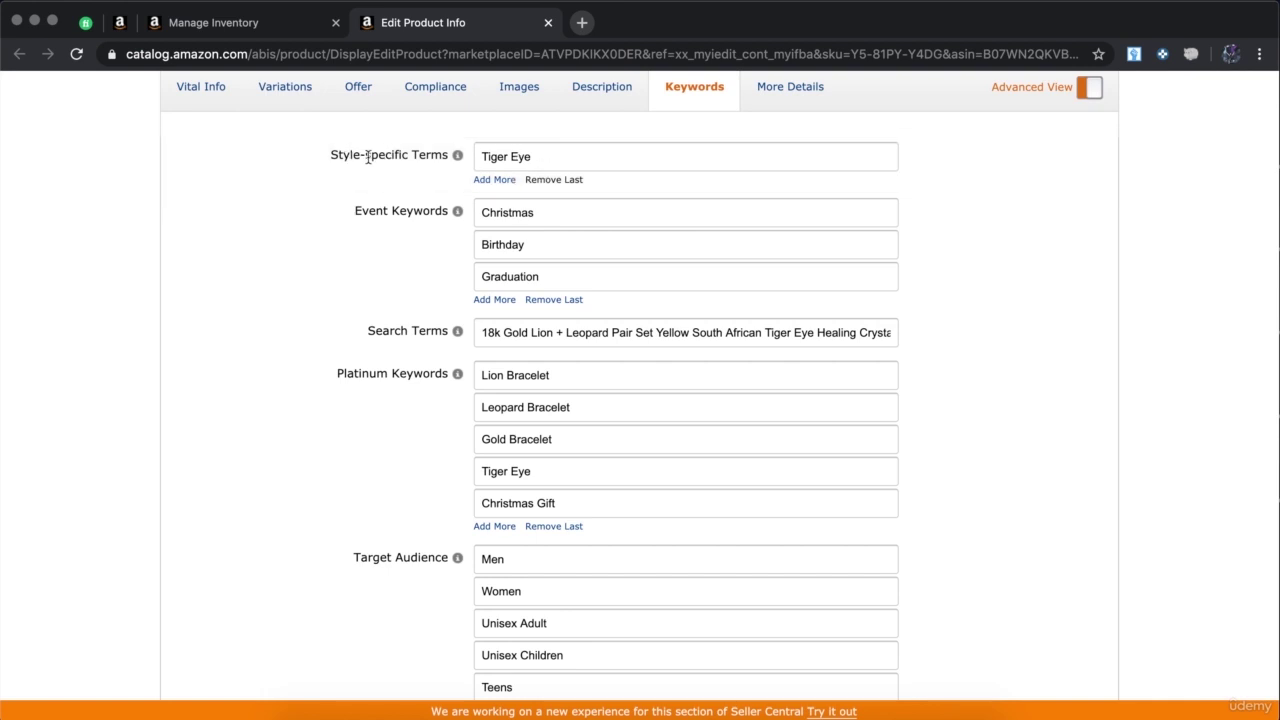
Examine the Event Keywords and Search Terms entries, including the help note for Search Terms.
{"action": "scroll", "coordinate": [441, 160], "scroll_direction": "down", "scroll_amount": 1}
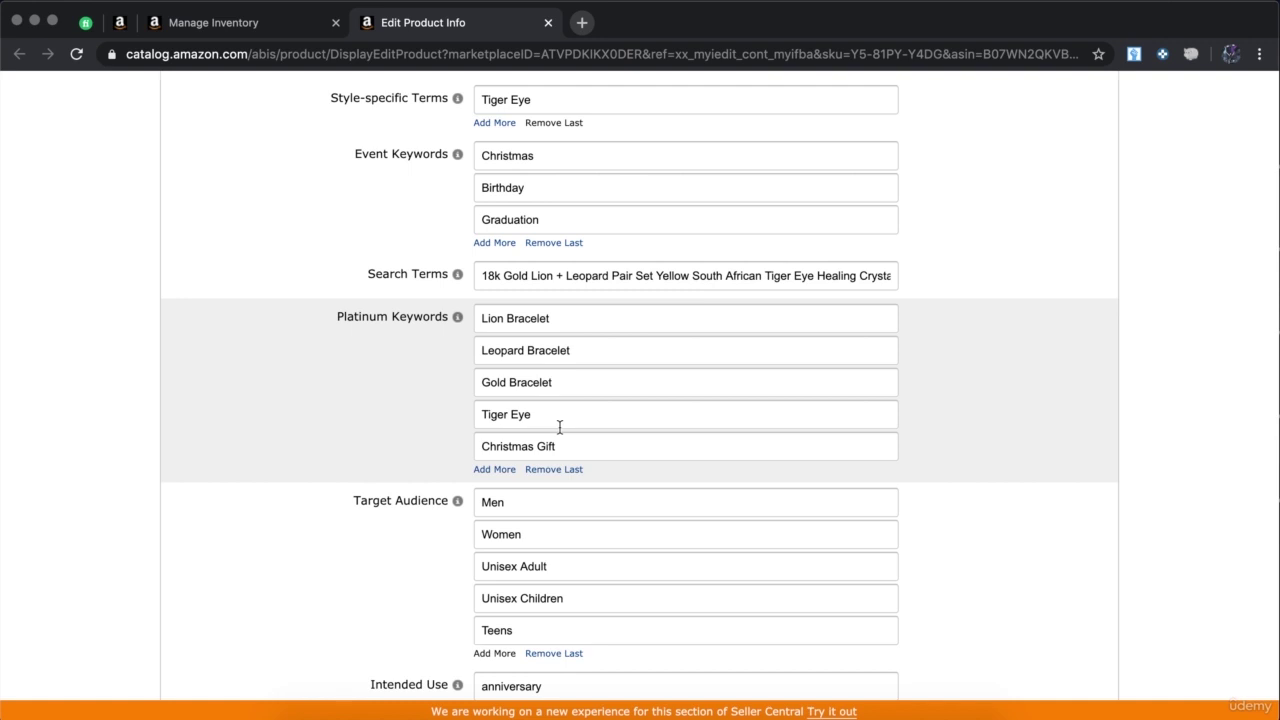
{"action": "scroll", "coordinate": [560, 428], "scroll_direction": "down", "scroll_amount": 2}
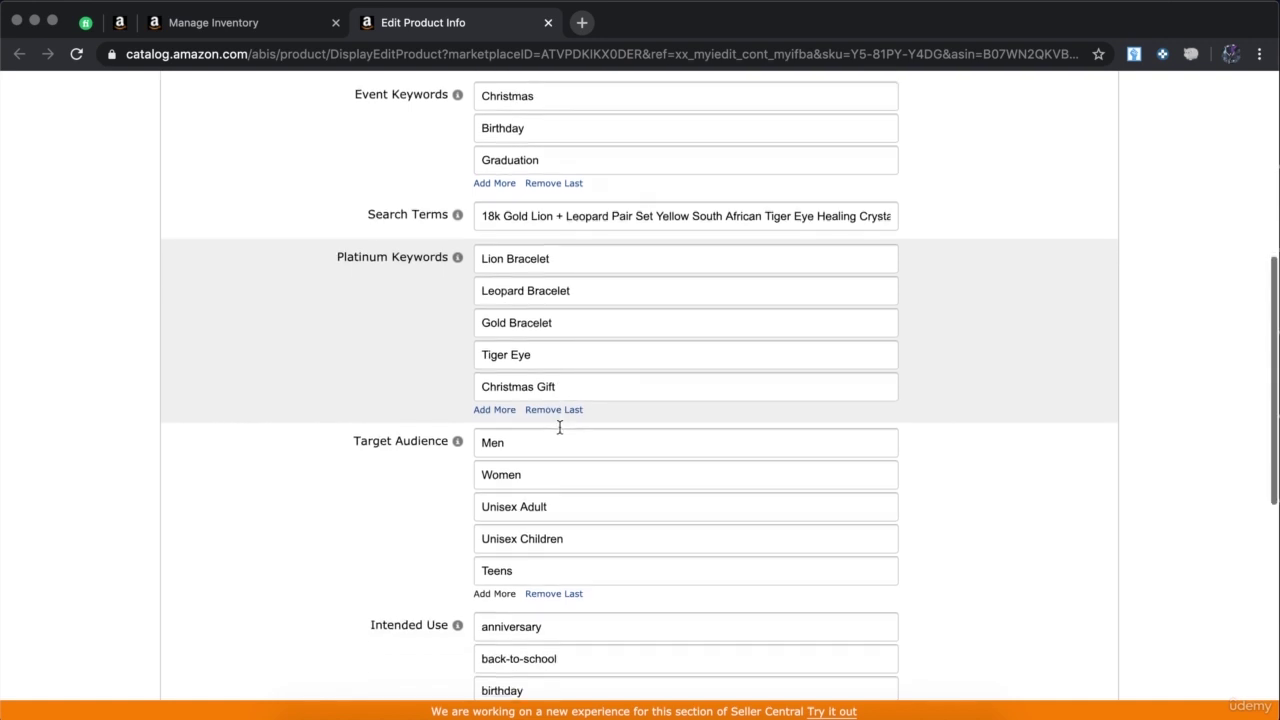
{"action": "mouse_move", "coordinate": [457, 215]}
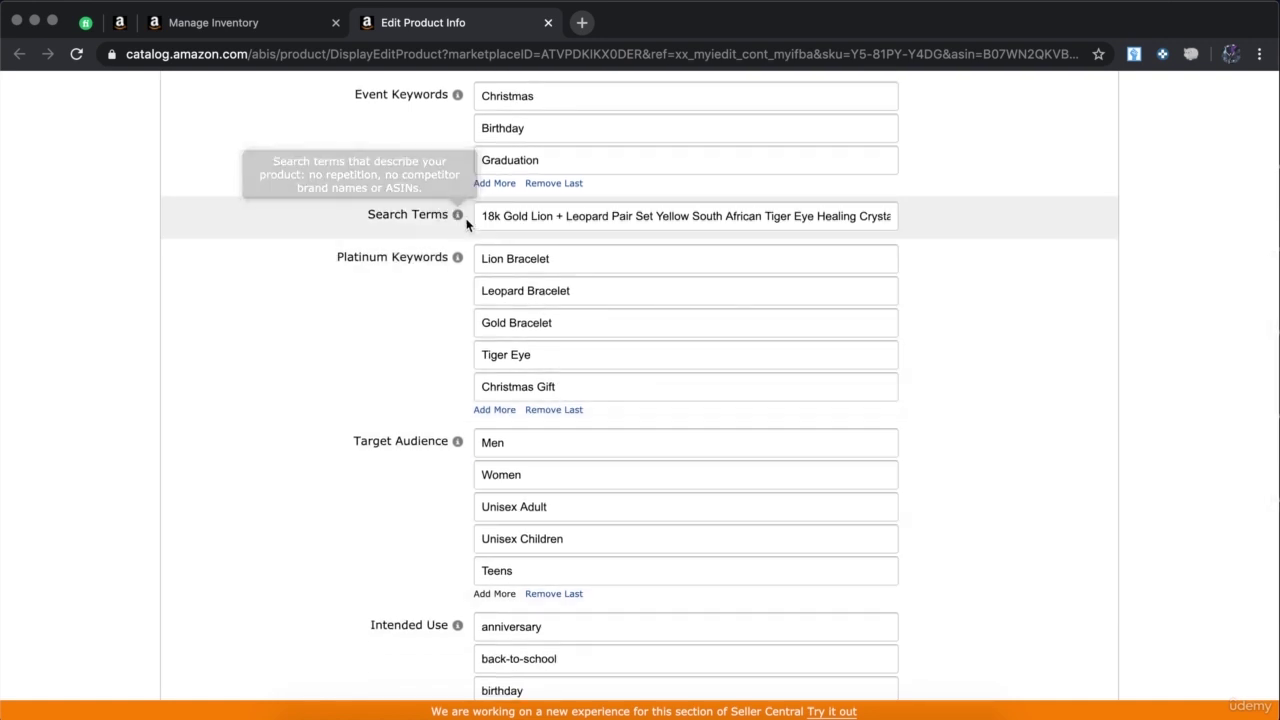
{"action": "left_click", "coordinate": [483, 217]}
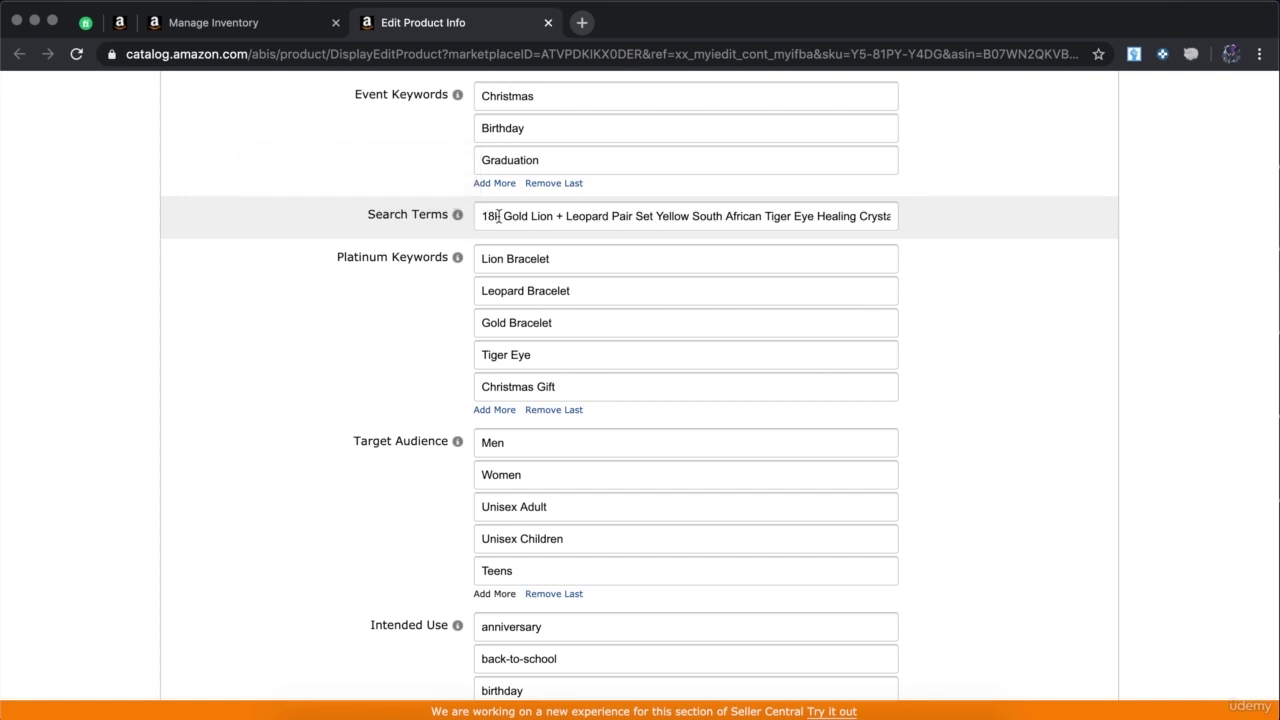
{"action": "scroll", "coordinate": [499, 216], "scroll_direction": "down", "scroll_amount": 2}
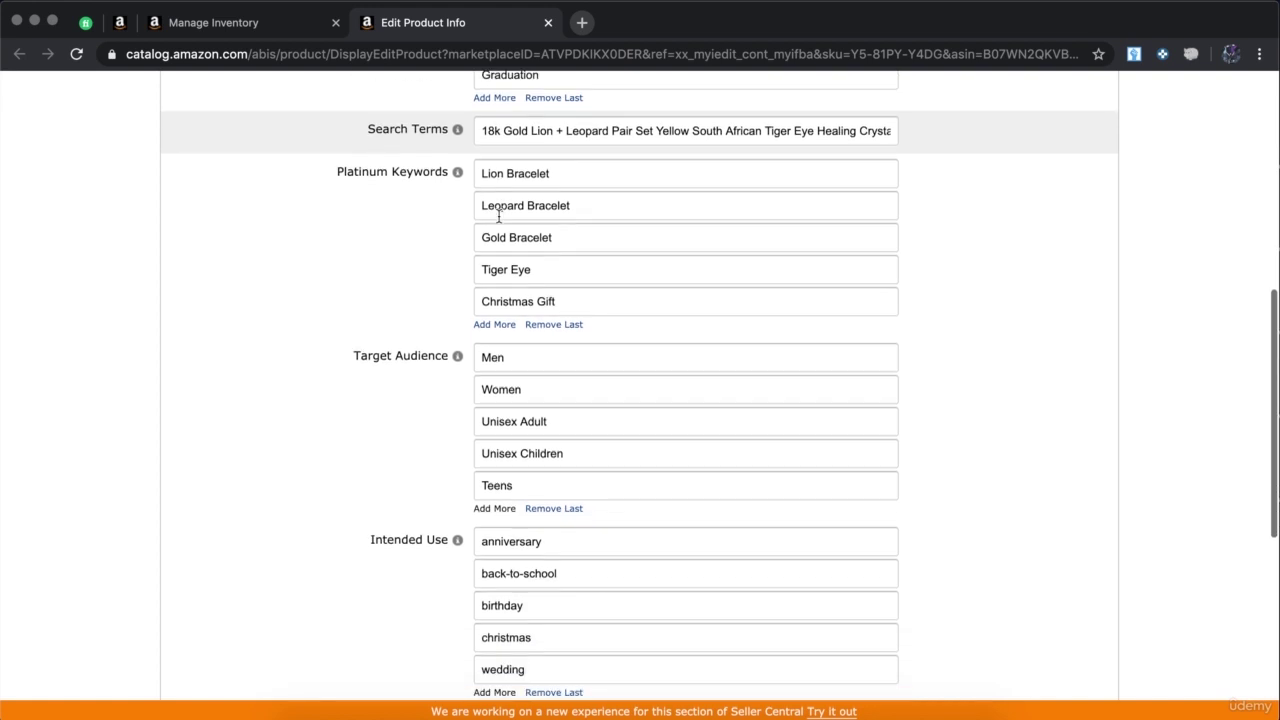
Review the Platinum Keywords, Target Audience, Intended Use, Other Attributes and Subject Matter entries of the bracelet listing.
{"action": "mouse_move", "coordinate": [360, 179]}
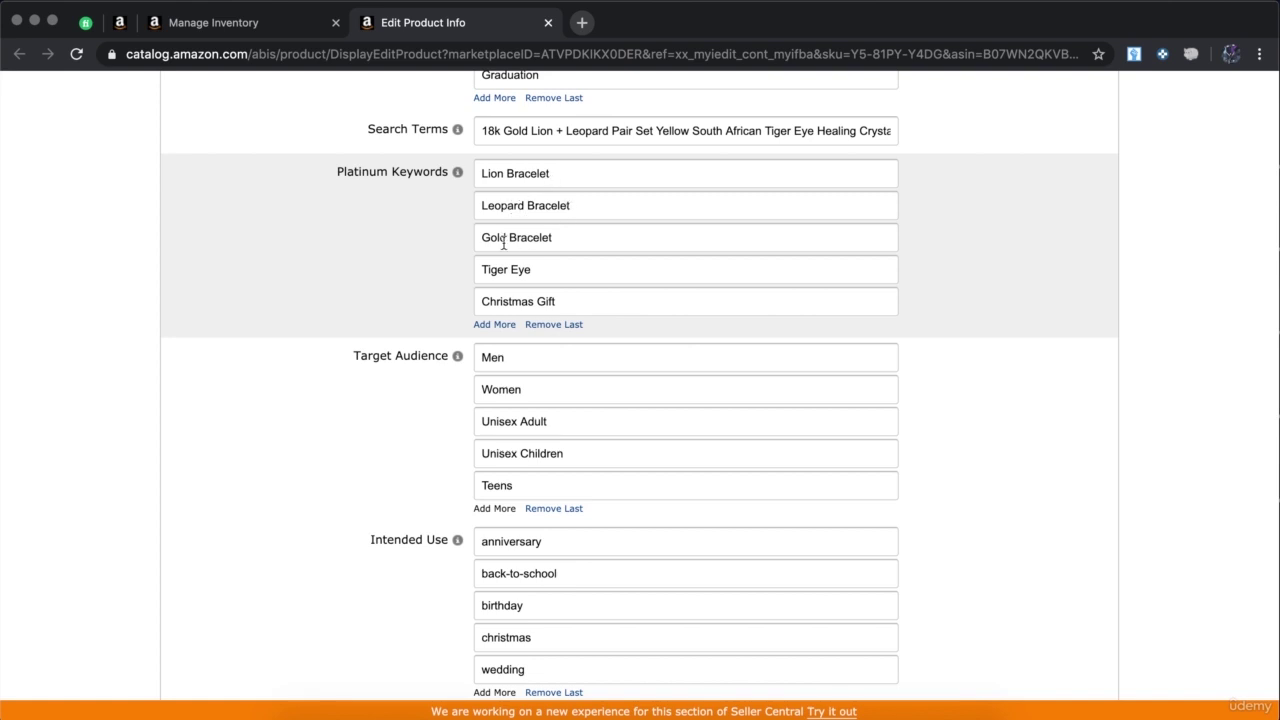
{"action": "scroll", "coordinate": [565, 286], "scroll_direction": "down", "scroll_amount": 1}
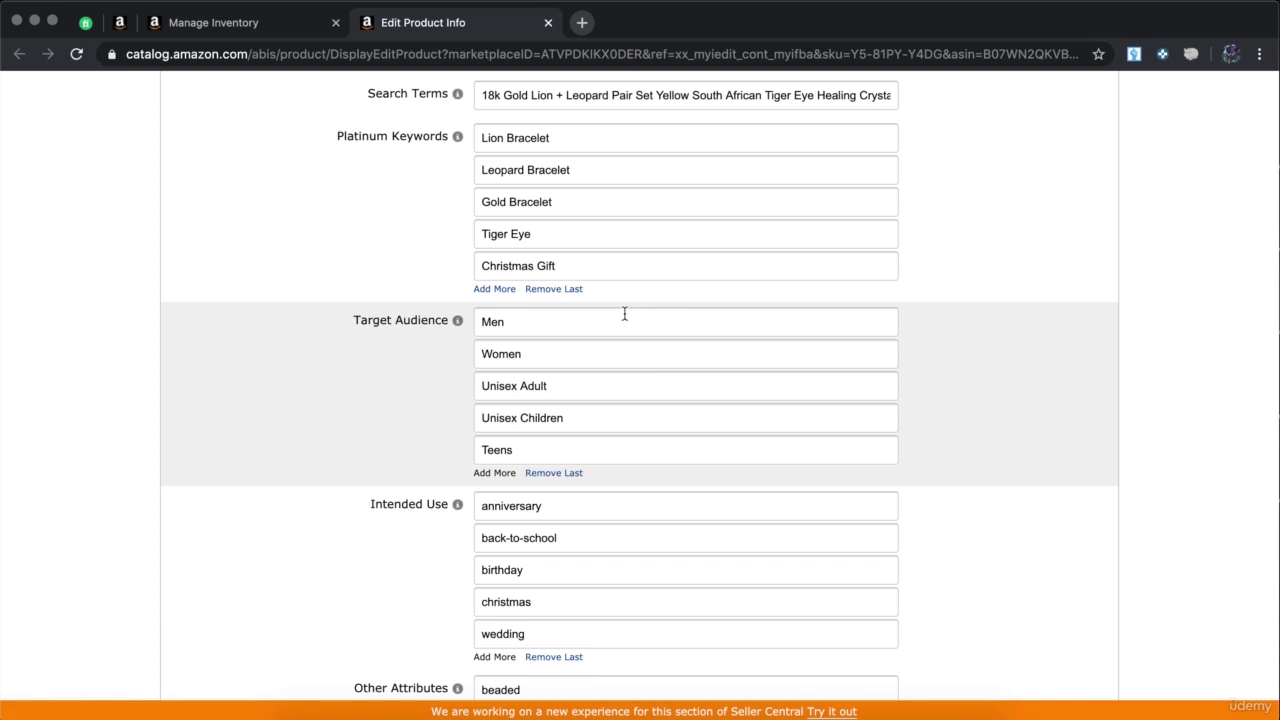
{"action": "scroll", "coordinate": [624, 314], "scroll_direction": "down", "scroll_amount": 2}
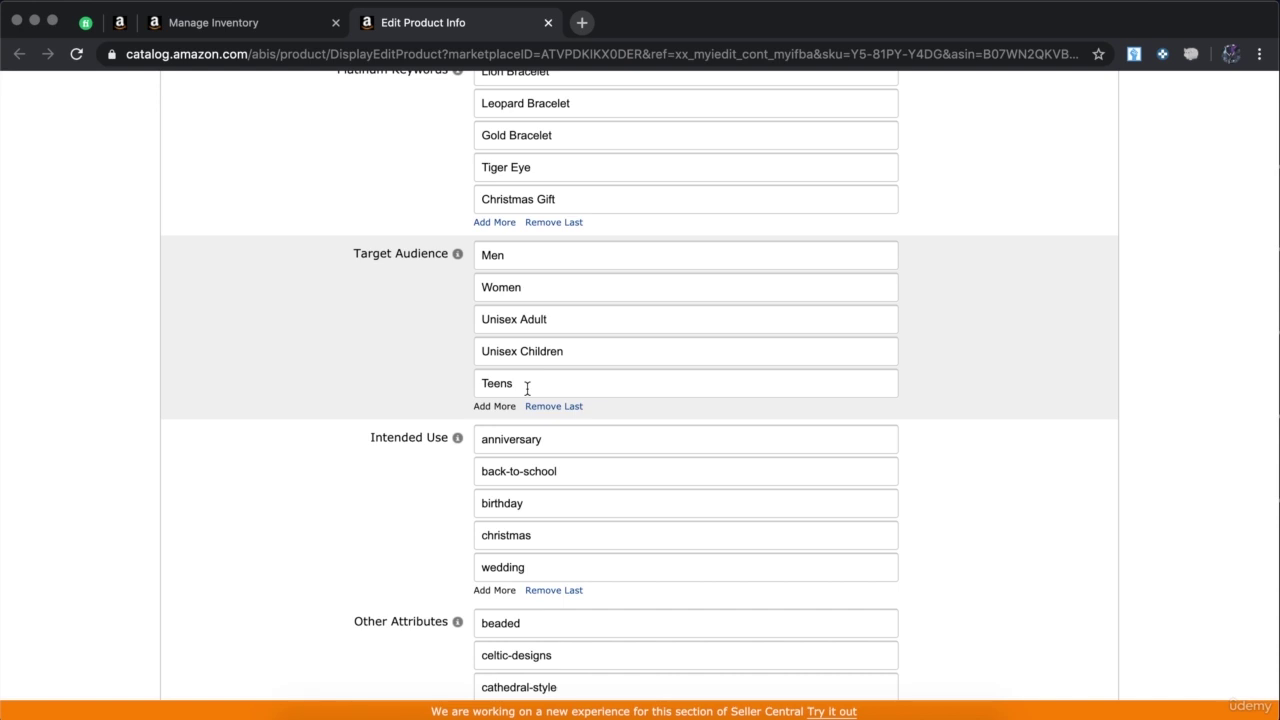
{"action": "scroll", "coordinate": [527, 388], "scroll_direction": "down", "scroll_amount": 3}
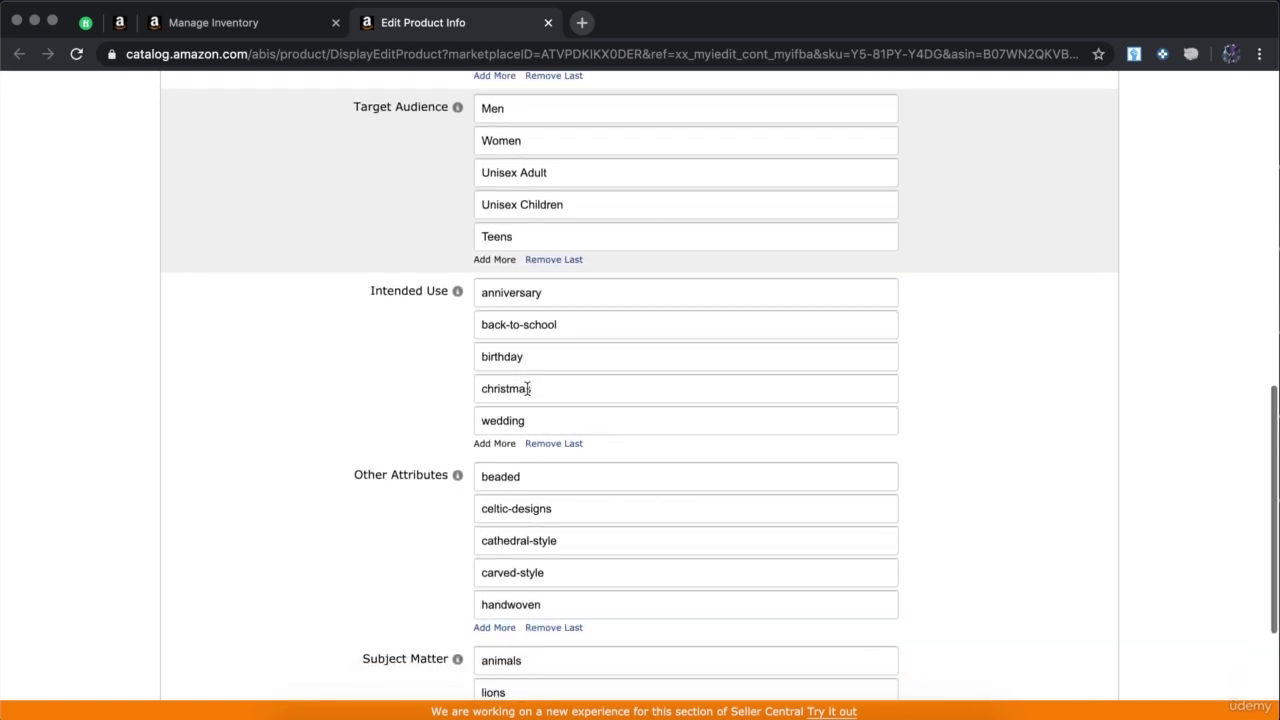
{"action": "mouse_move", "coordinate": [419, 305]}
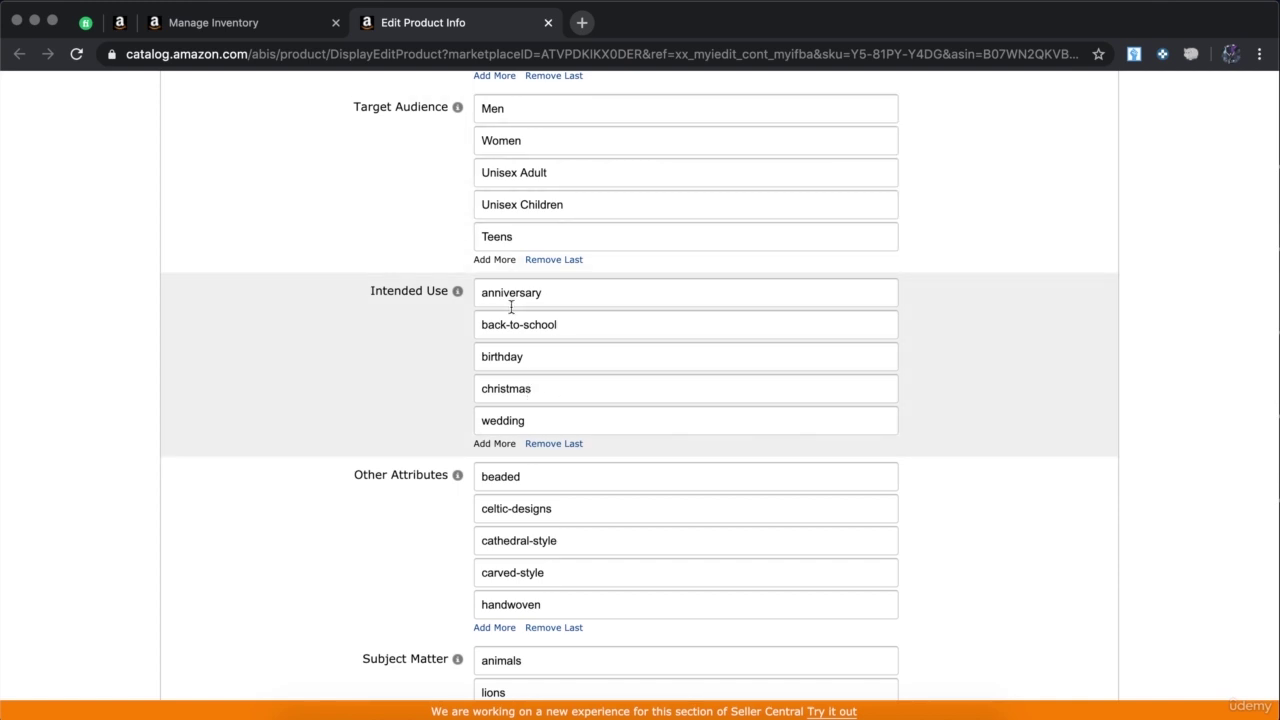
{"action": "scroll", "coordinate": [525, 425], "scroll_direction": "down", "scroll_amount": 1}
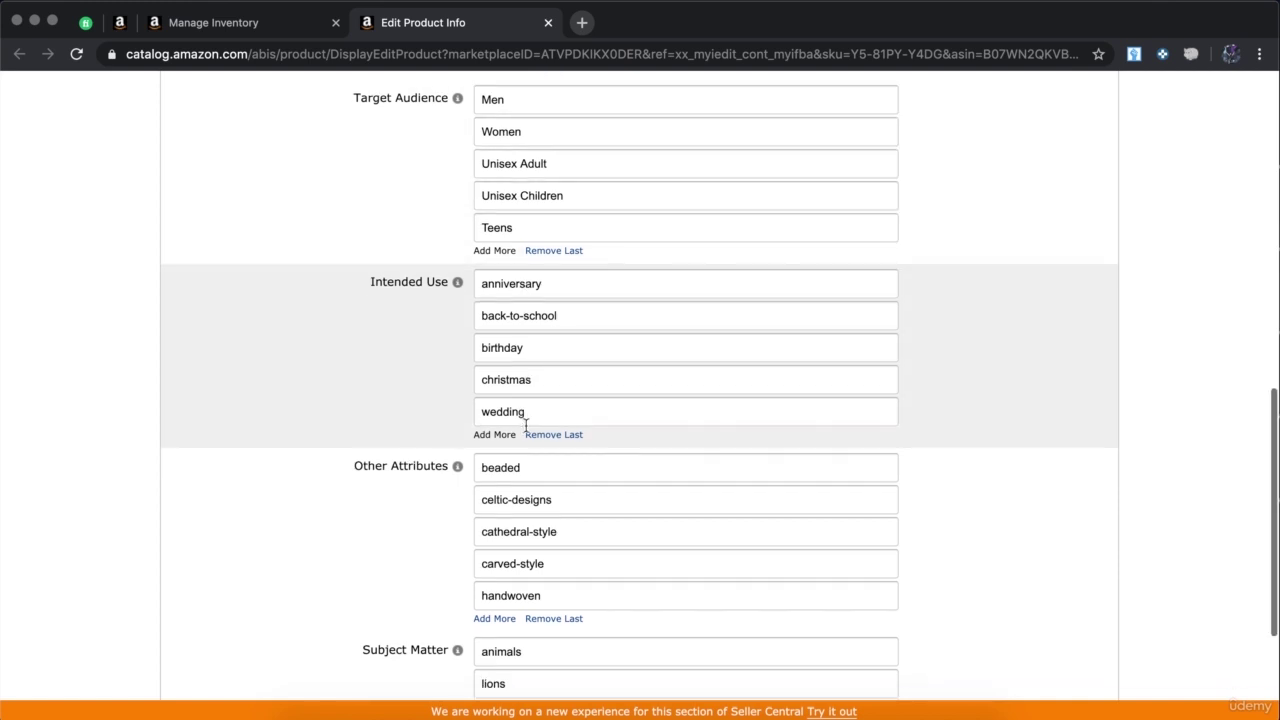
{"action": "scroll", "coordinate": [525, 425], "scroll_direction": "down", "scroll_amount": 3}
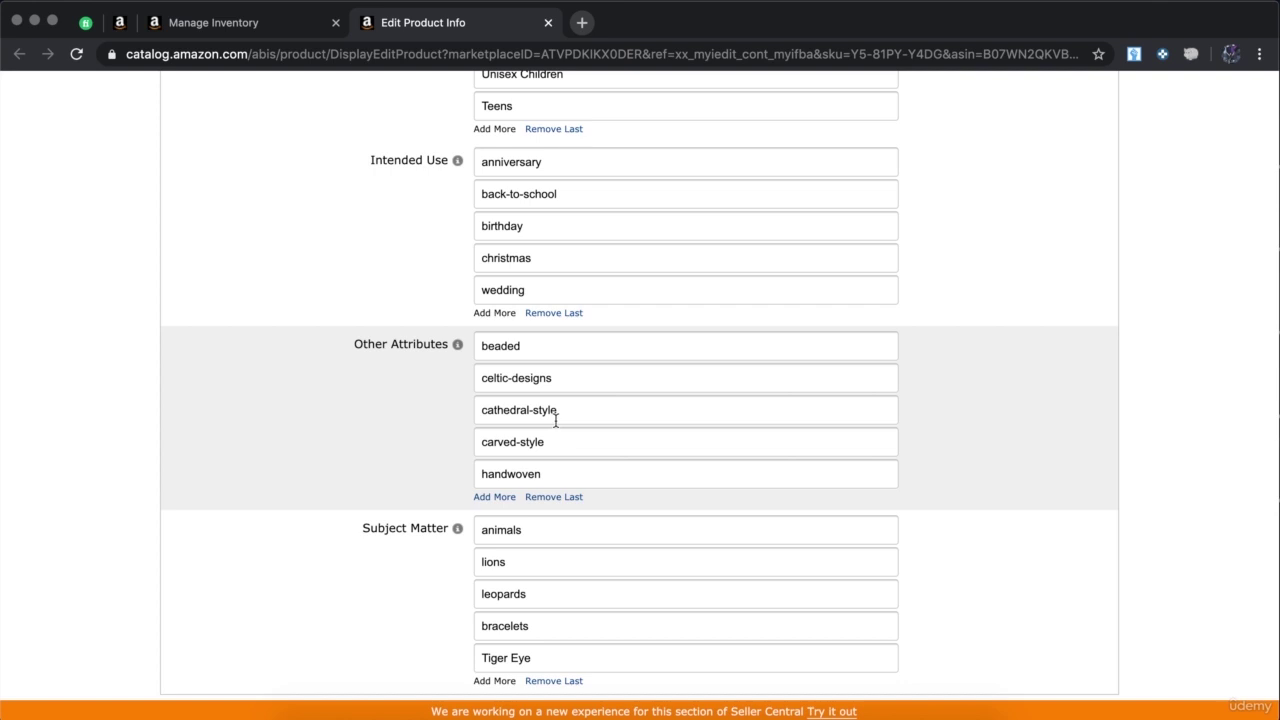
{"action": "scroll", "coordinate": [556, 420], "scroll_direction": "down", "scroll_amount": 2}
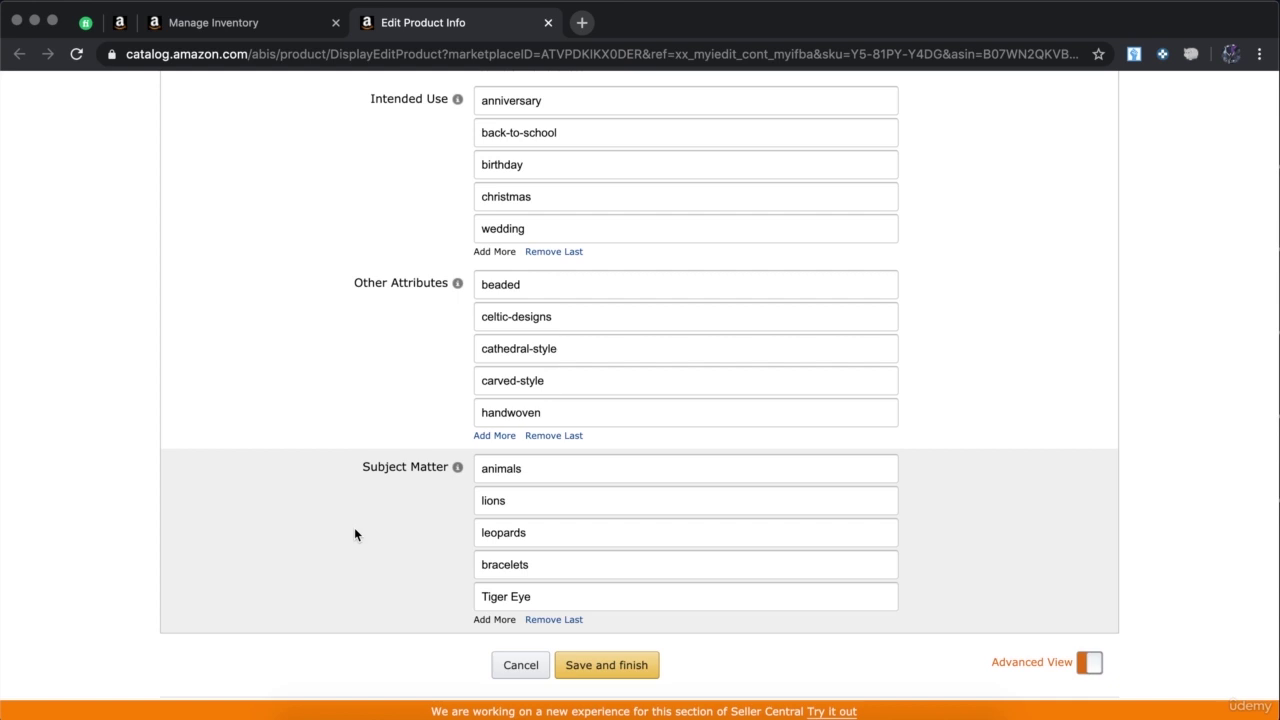
{"action": "scroll", "coordinate": [355, 533], "scroll_direction": "up", "scroll_amount": 5}
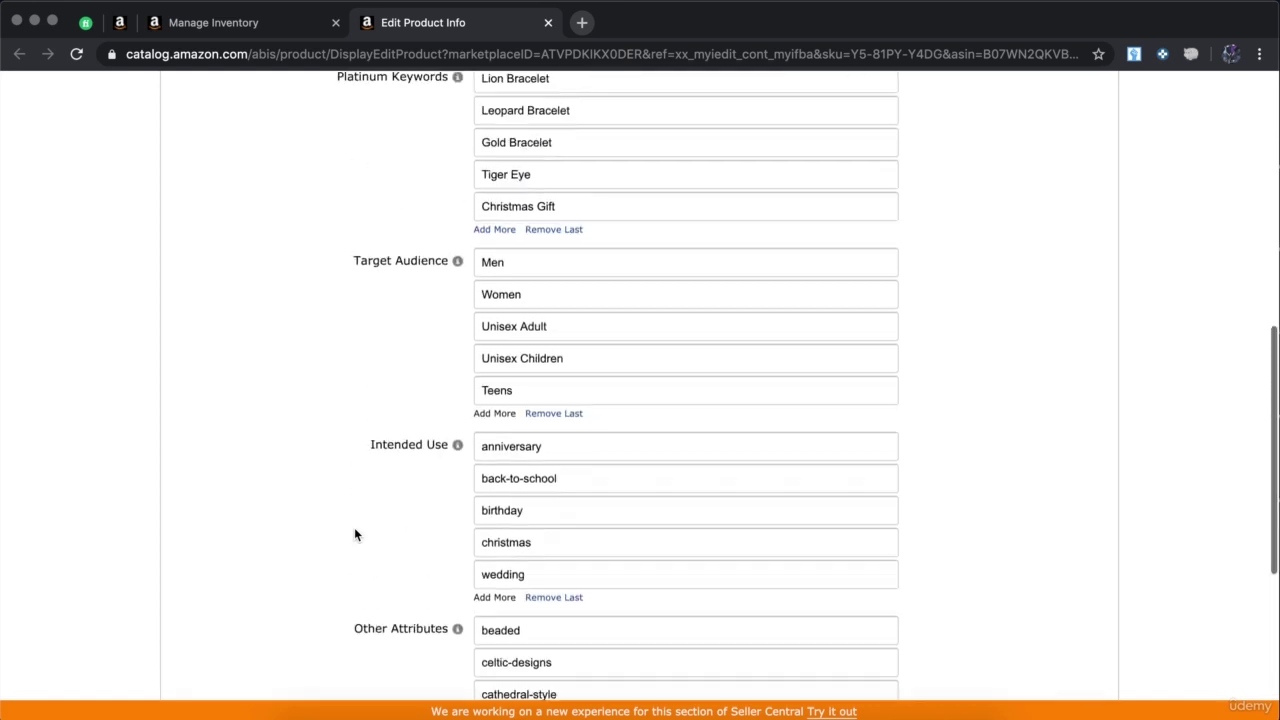
Return to the bracelet listing's description and review its Key Product Features and Product Description.
{"action": "scroll", "coordinate": [354, 527], "scroll_direction": "up", "scroll_amount": 4}
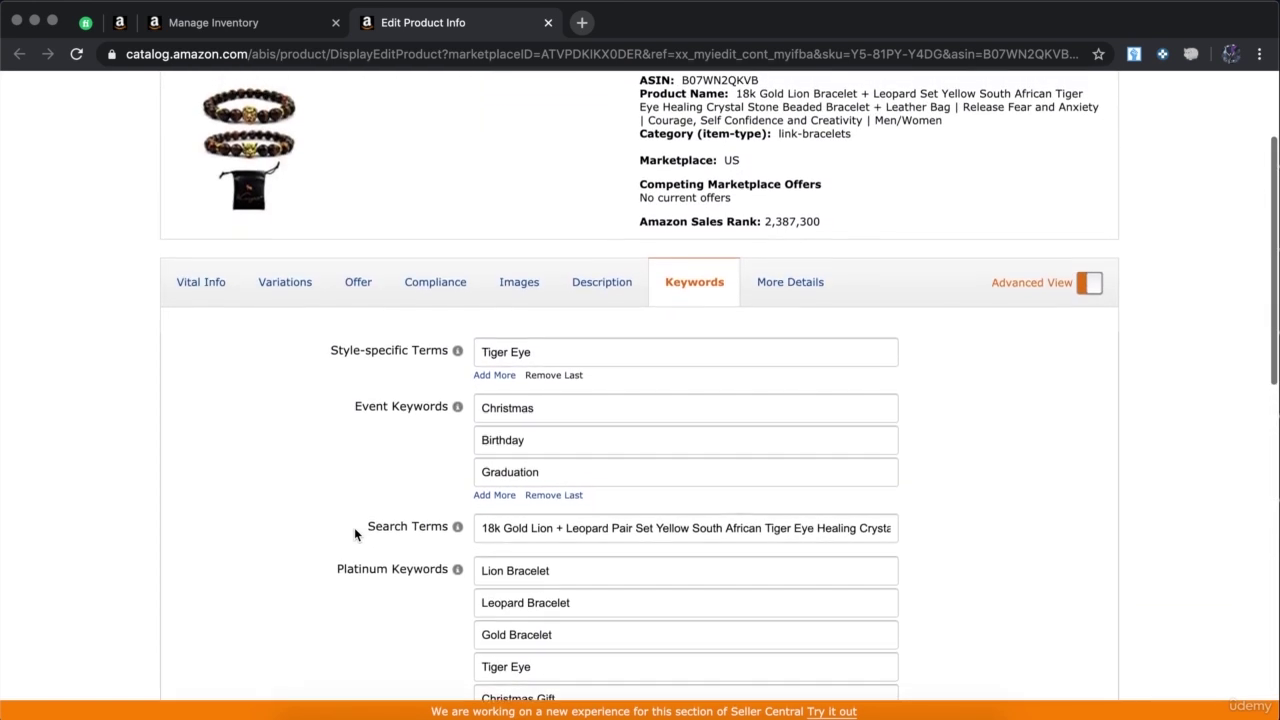
{"action": "left_click", "coordinate": [606, 286]}
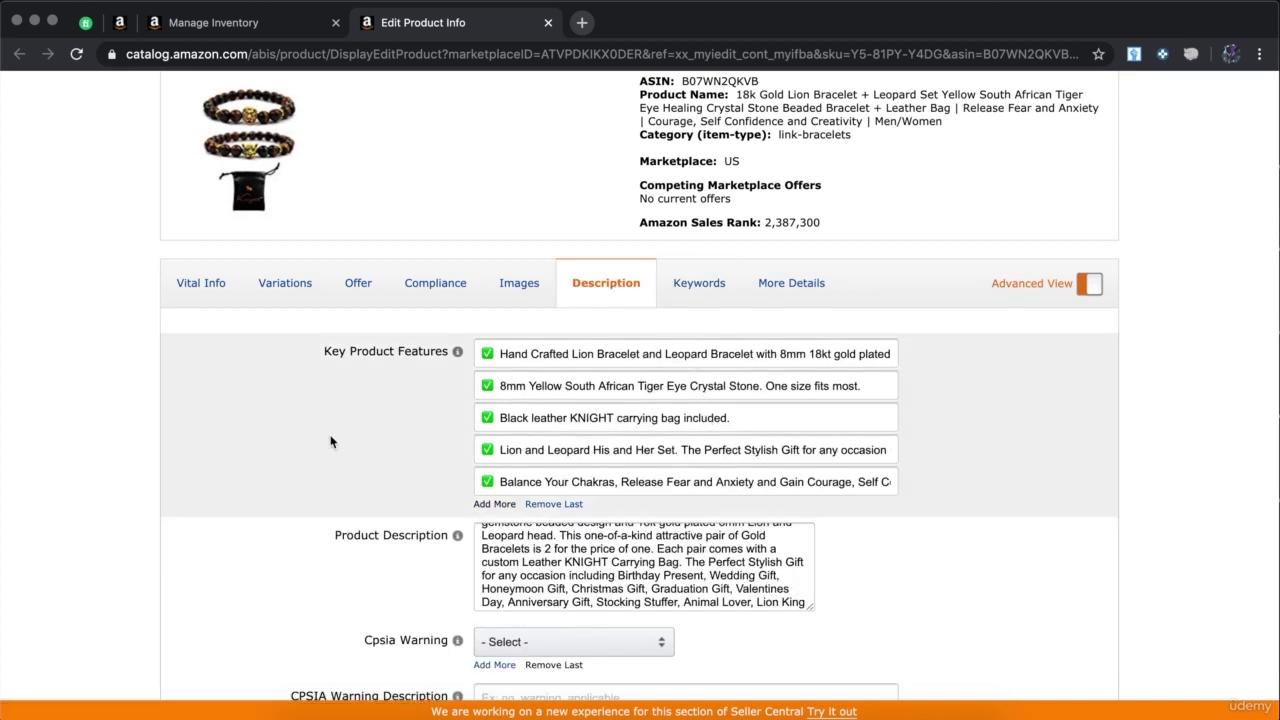
{"action": "scroll", "coordinate": [331, 441], "scroll_direction": "down", "scroll_amount": 2}
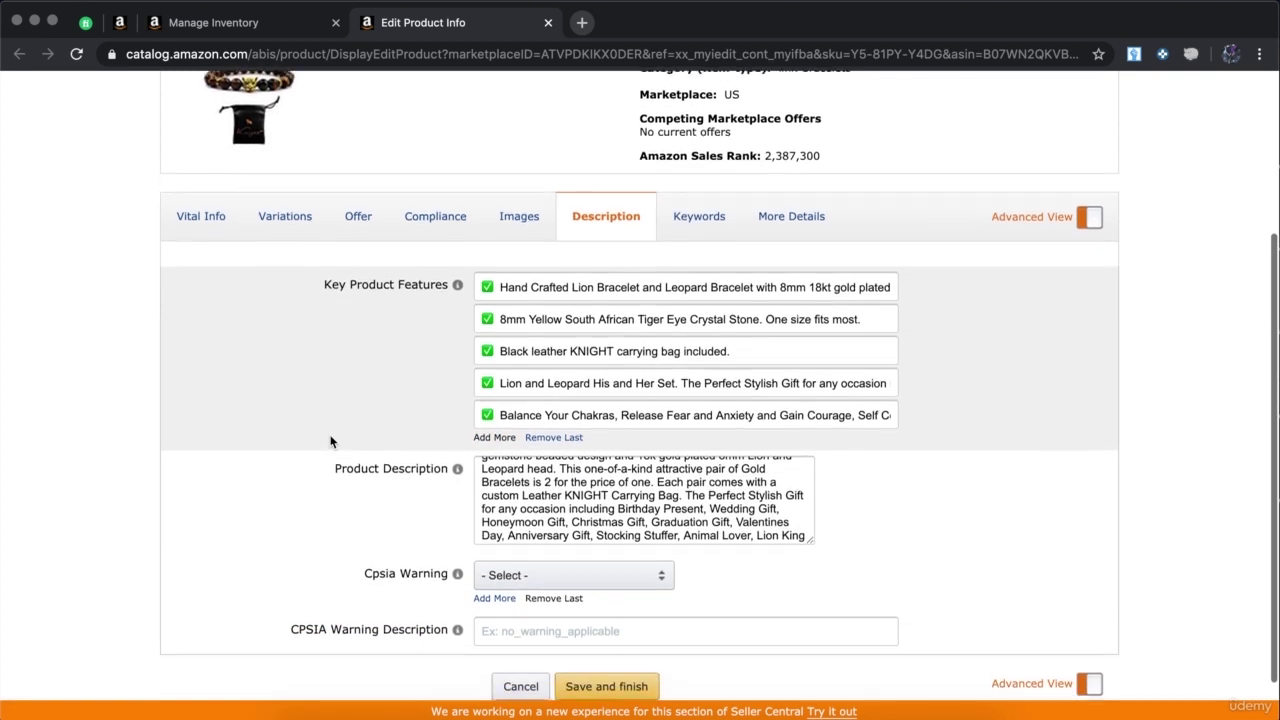
{"action": "scroll", "coordinate": [331, 441], "scroll_direction": "up", "scroll_amount": 1}
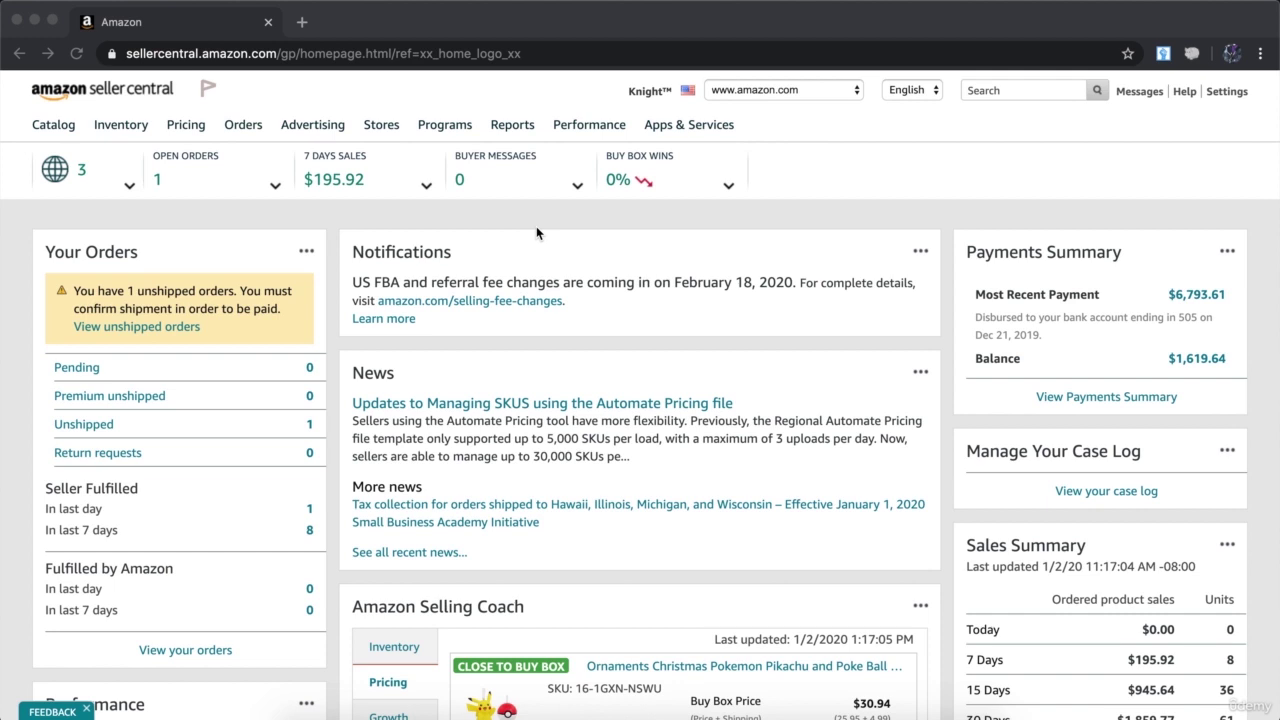
Start a new Sponsored Products campaign from the advertising Campaign Manager.
{"action": "left_click", "coordinate": [536, 226]}
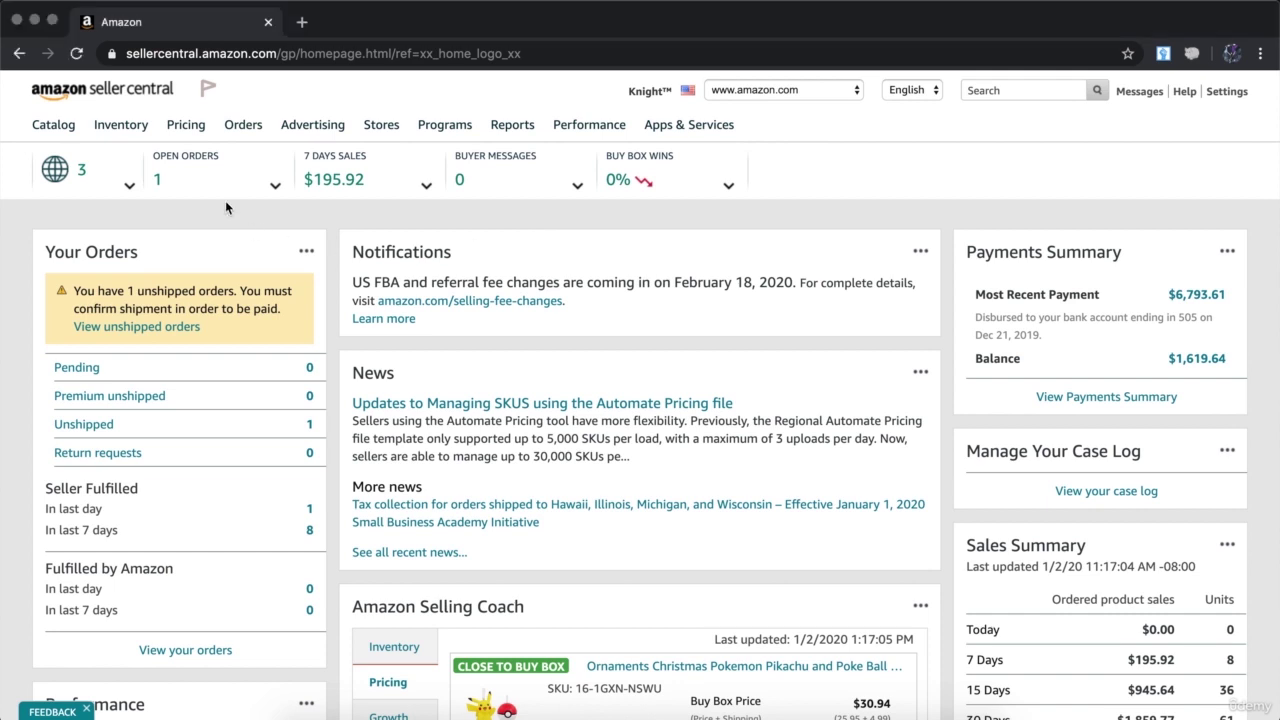
{"action": "mouse_move", "coordinate": [315, 143]}
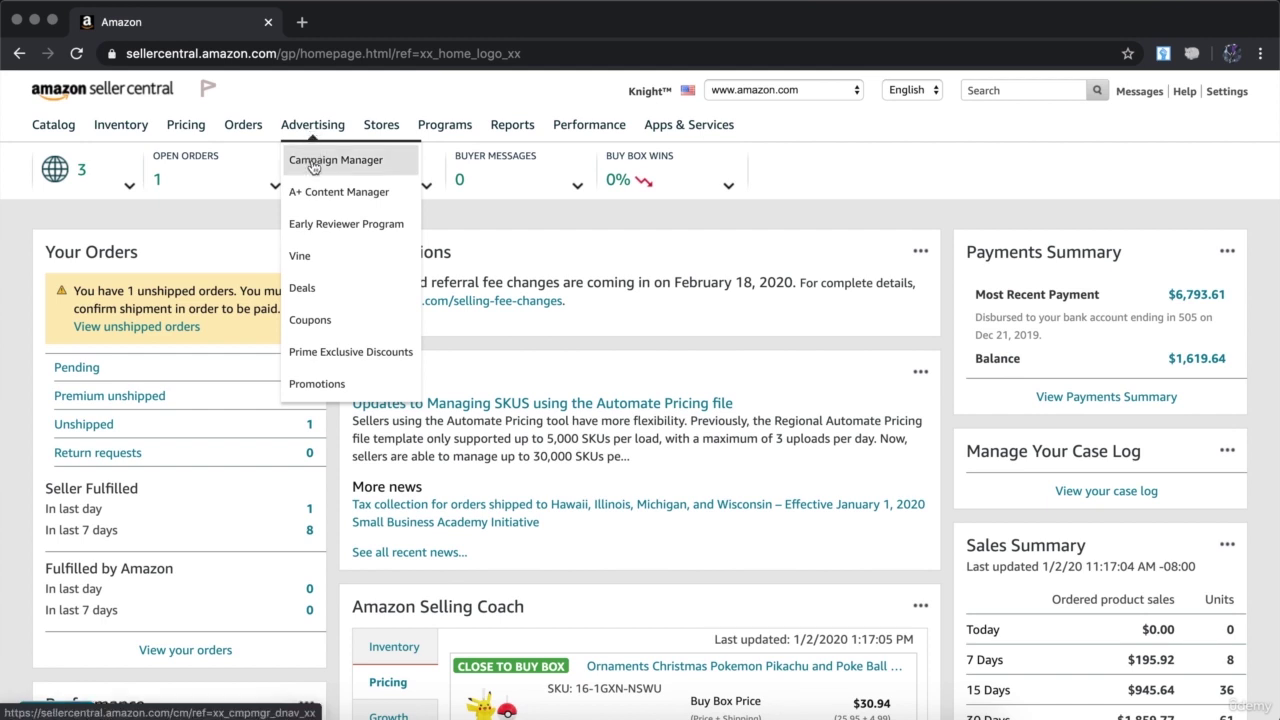
{"action": "left_click", "coordinate": [314, 167]}
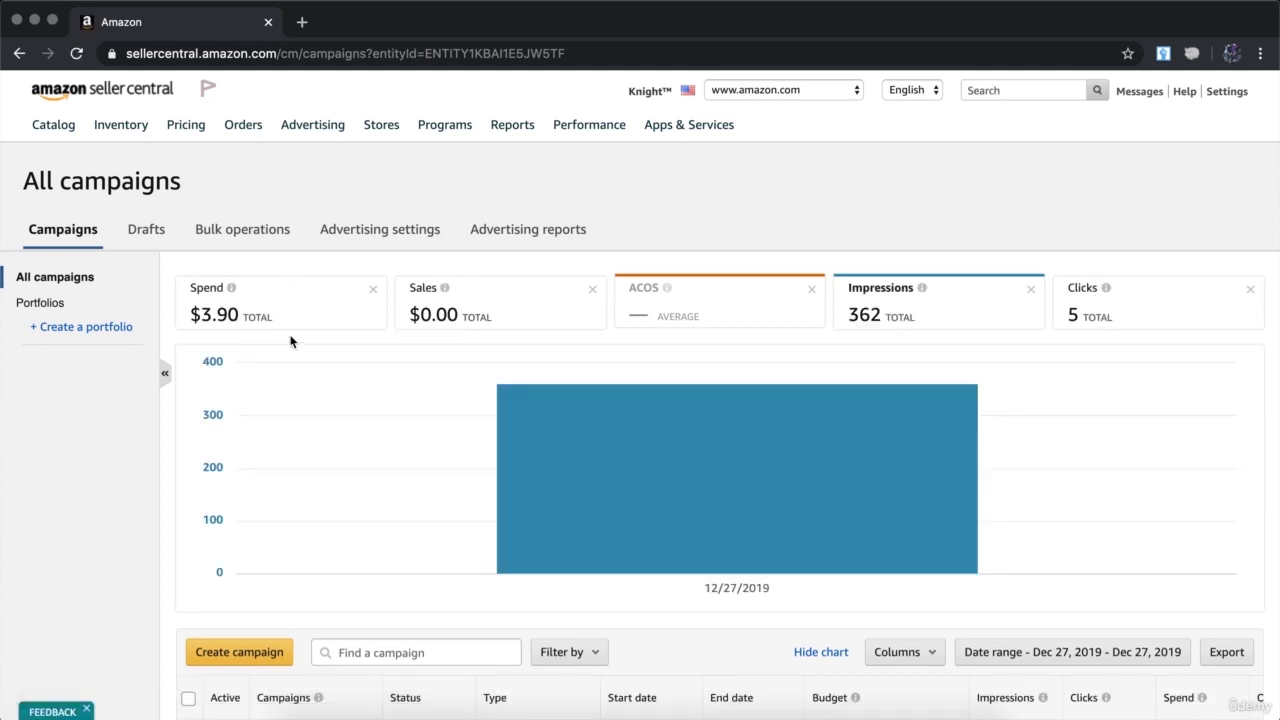
{"action": "scroll", "coordinate": [291, 342], "scroll_direction": "down", "scroll_amount": 1}
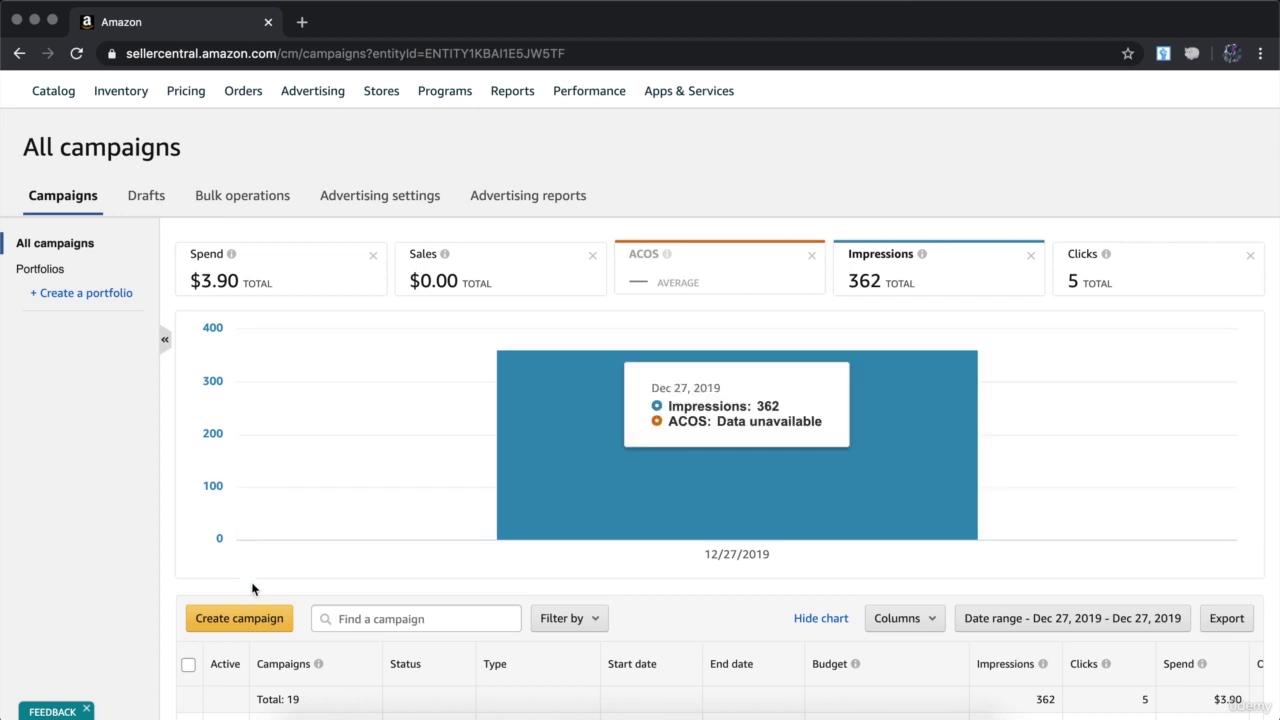
{"action": "left_click", "coordinate": [262, 624]}
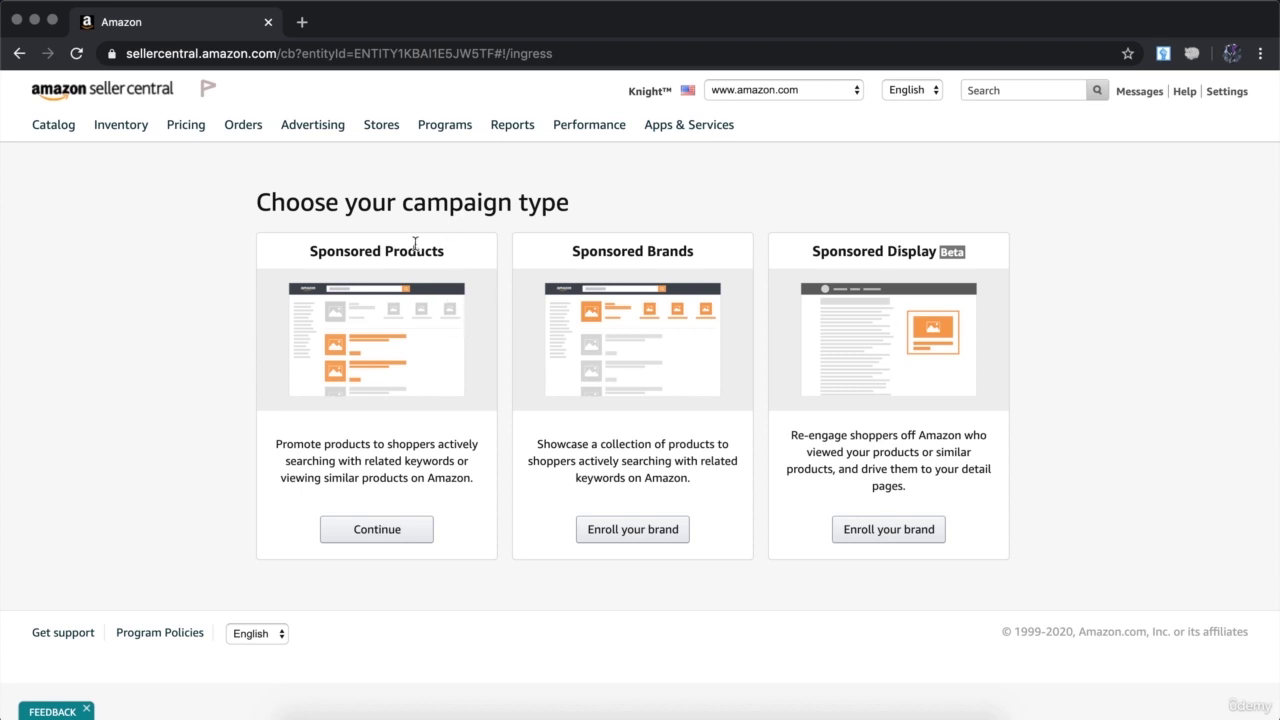
{"action": "left_click", "coordinate": [370, 529]}
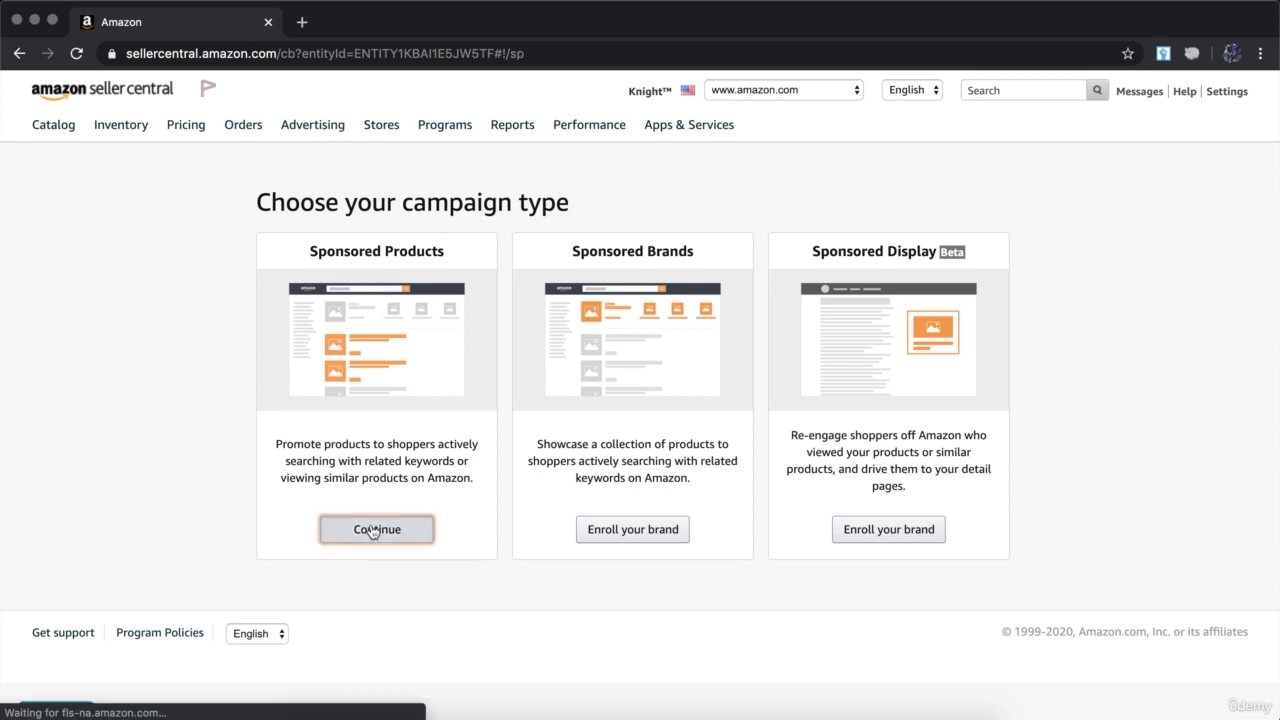
Name the campaign My Campaign 1 and set its daily budget to $3.00.
{"action": "left_click", "coordinate": [348, 308]}
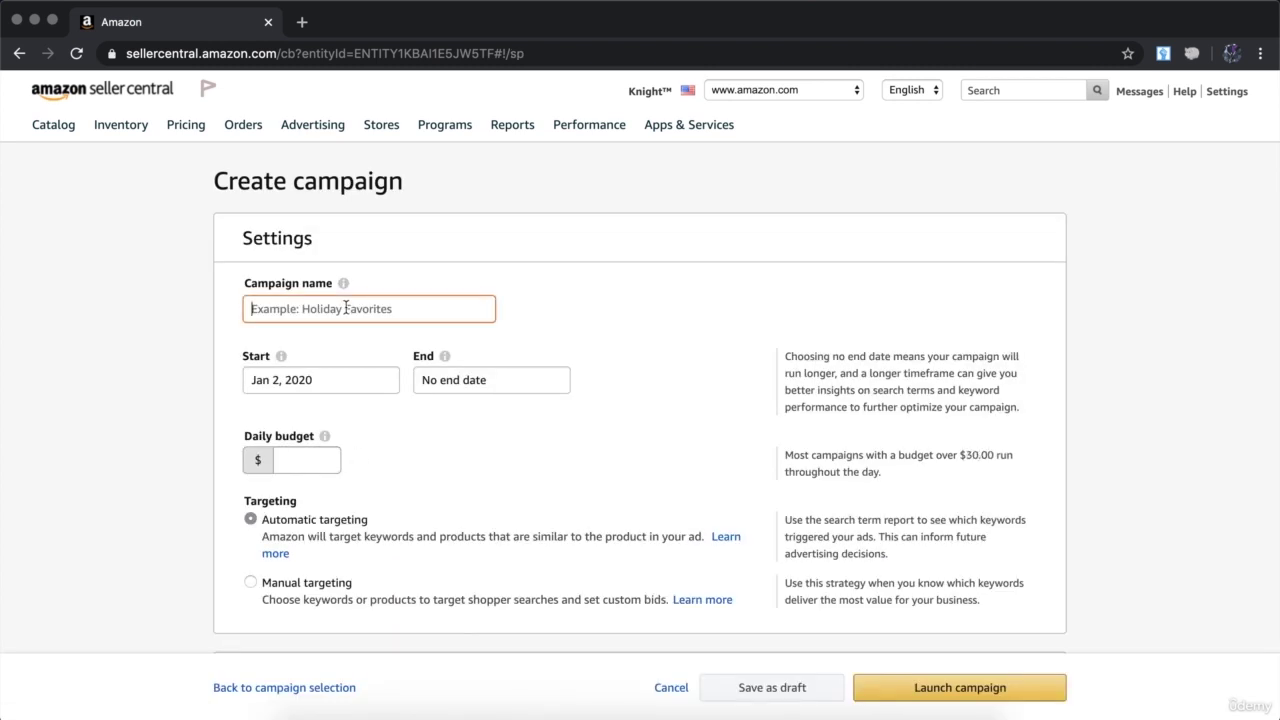
{"action": "type", "text": "My Campa"}
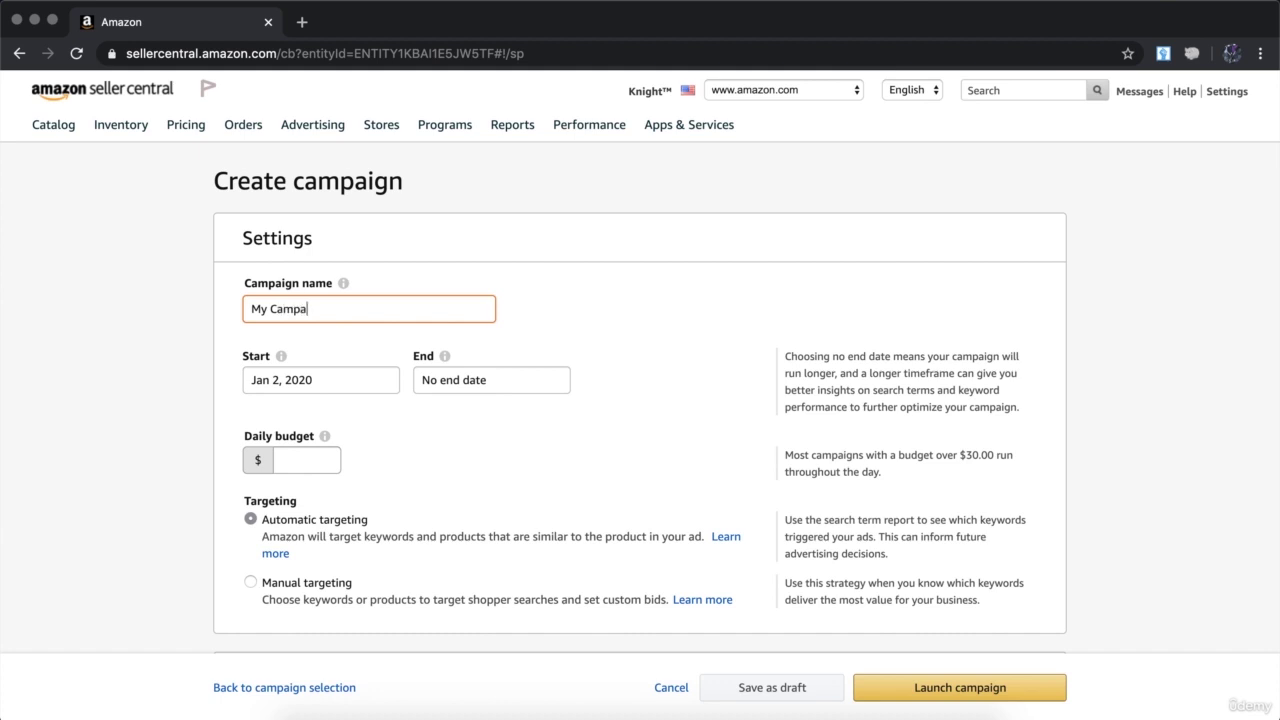
{"action": "type", "text": "ign 1"}
{"action": "left_click", "coordinate": [288, 463]}
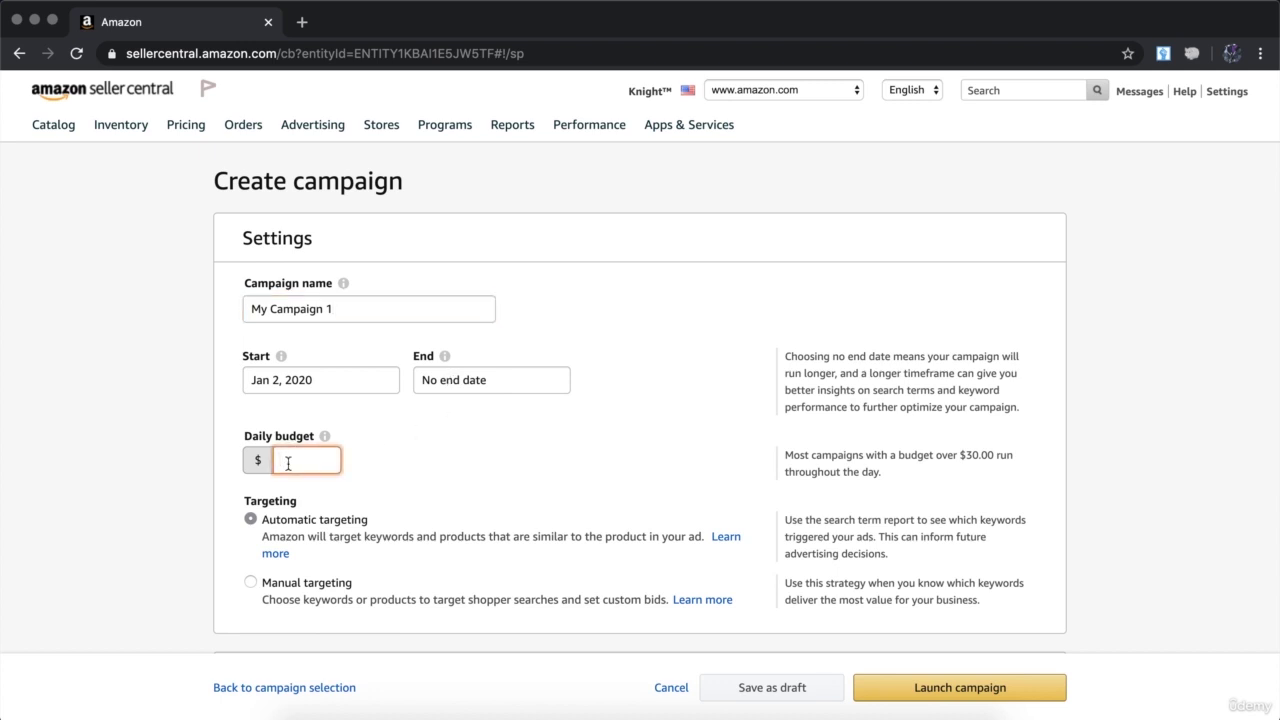
{"action": "type", "text": "3"}
{"action": "left_click", "coordinate": [480, 453]}
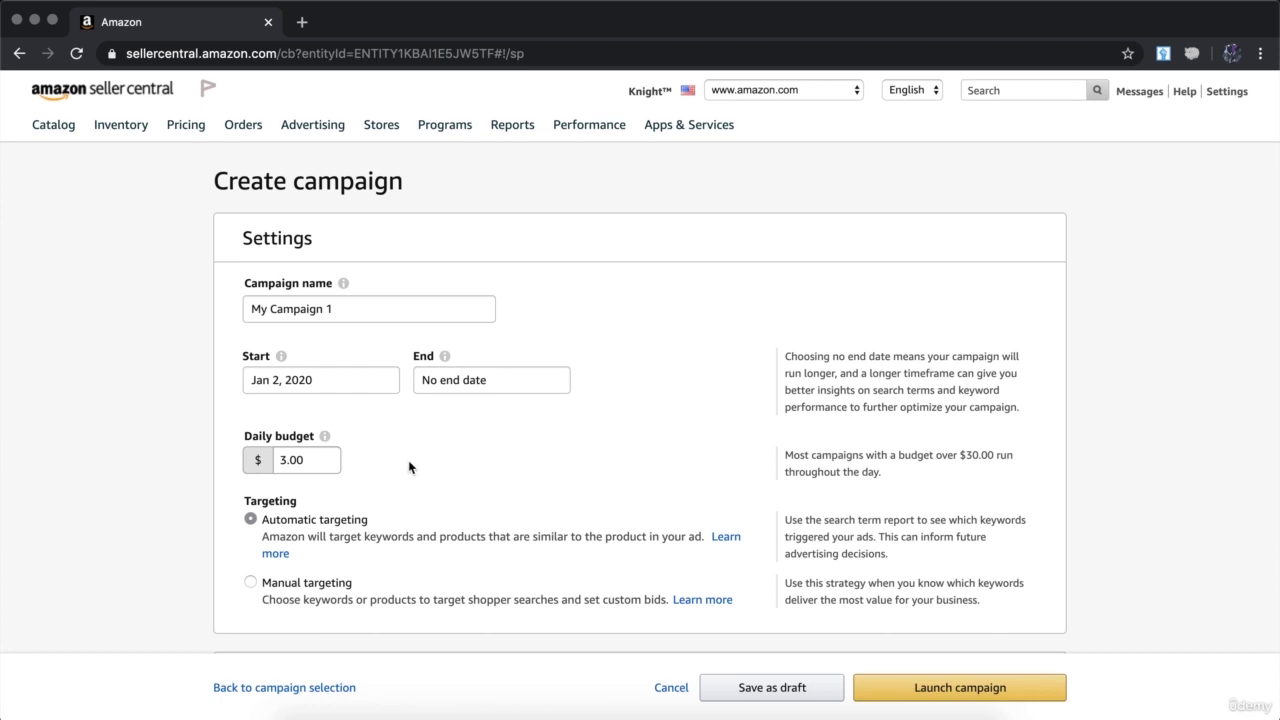
Set the campaign's daily budget to $10.00.
{"action": "left_click", "coordinate": [258, 465]}
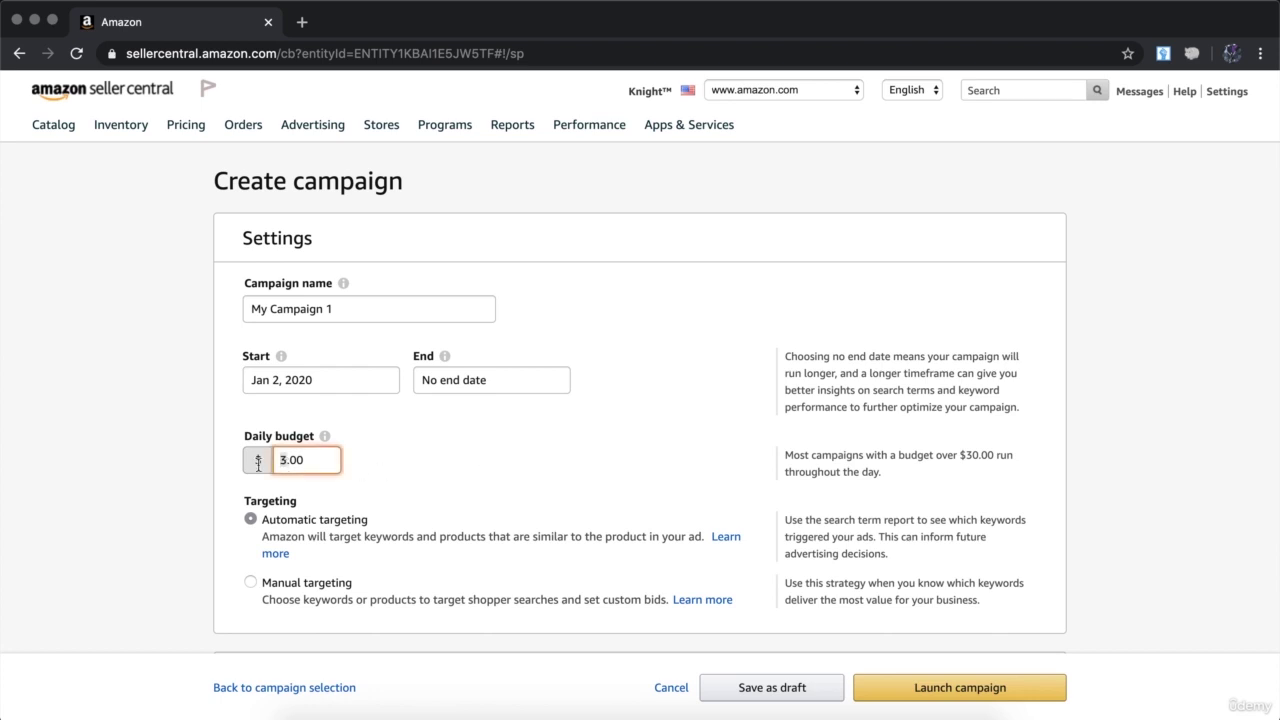
{"action": "key", "text": "Delete"}
{"action": "type", "text": "5"}
{"action": "key", "text": "BackSpace"}
{"action": "type", "text": "1"}
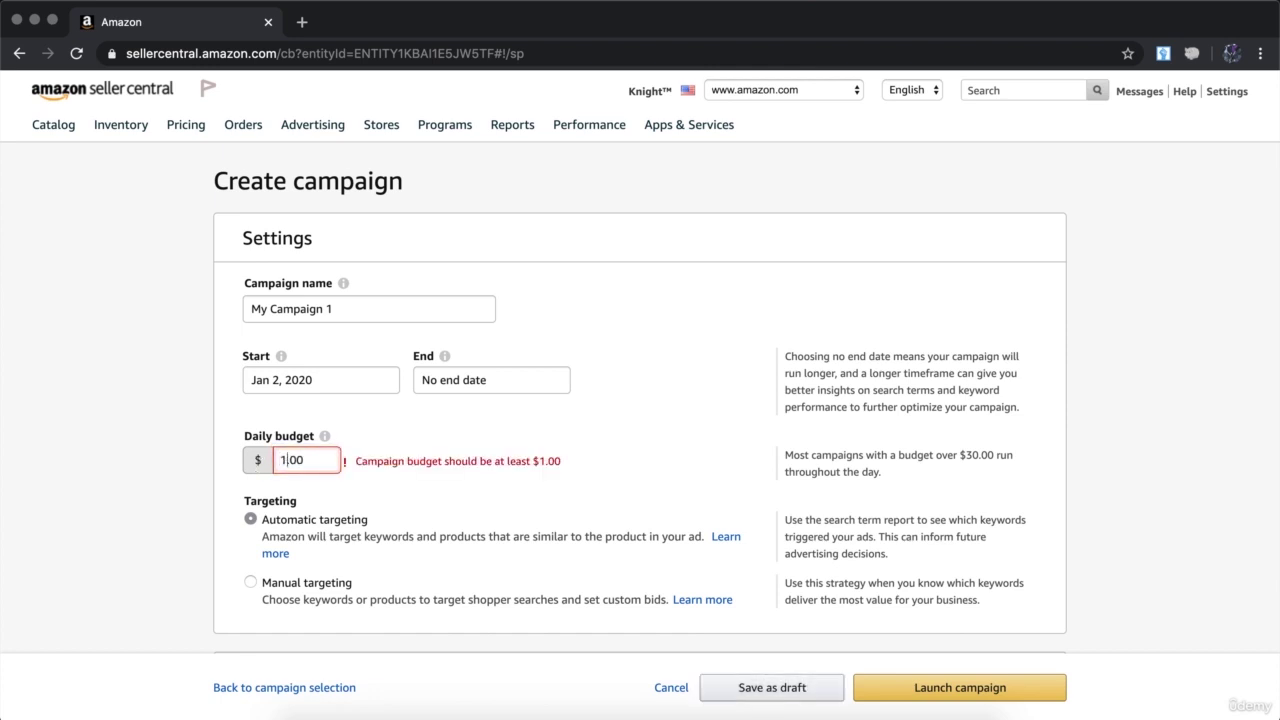
{"action": "type", "text": "0"}
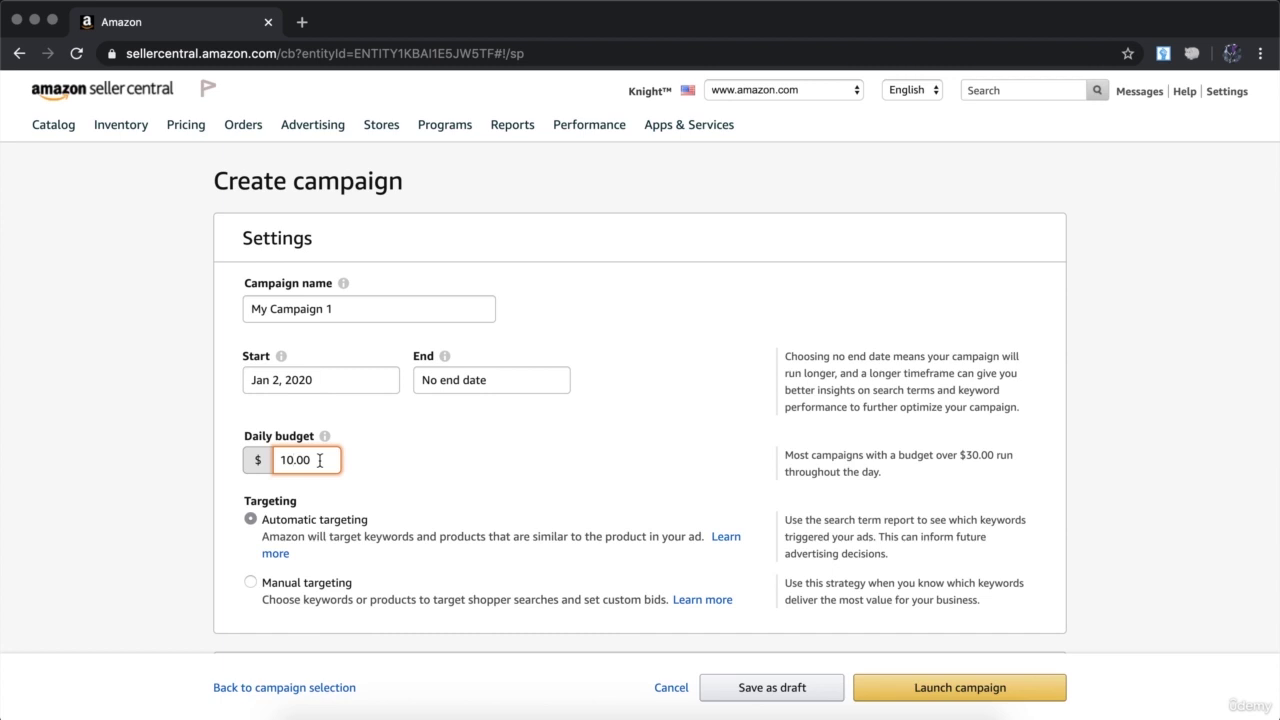
Set the daily budget back to $3.00 and select manual targeting for the campaign.
{"action": "left_click_drag", "start_coordinate": [320, 460], "coordinate": [200, 459]}
{"action": "type", "text": "3"}
{"action": "scroll", "coordinate": [346, 432], "scroll_direction": "down", "scroll_amount": 3}
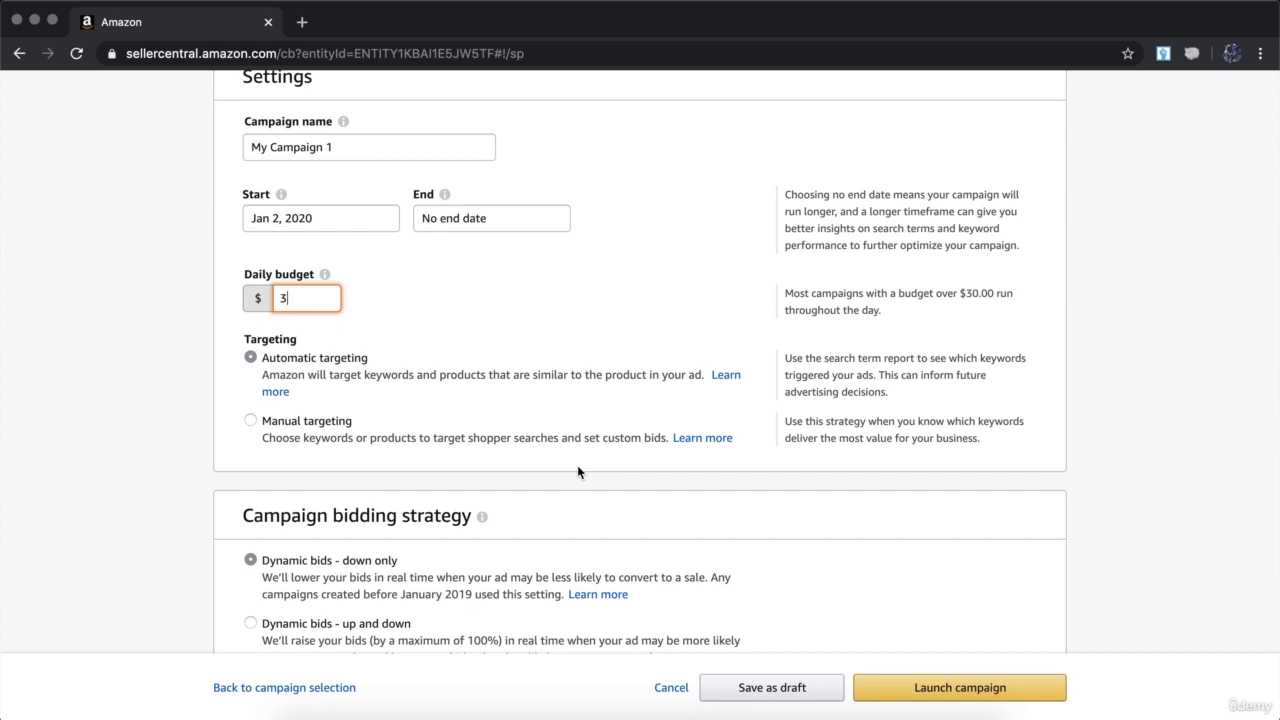
{"action": "scroll", "coordinate": [577, 467], "scroll_direction": "down", "scroll_amount": 2}
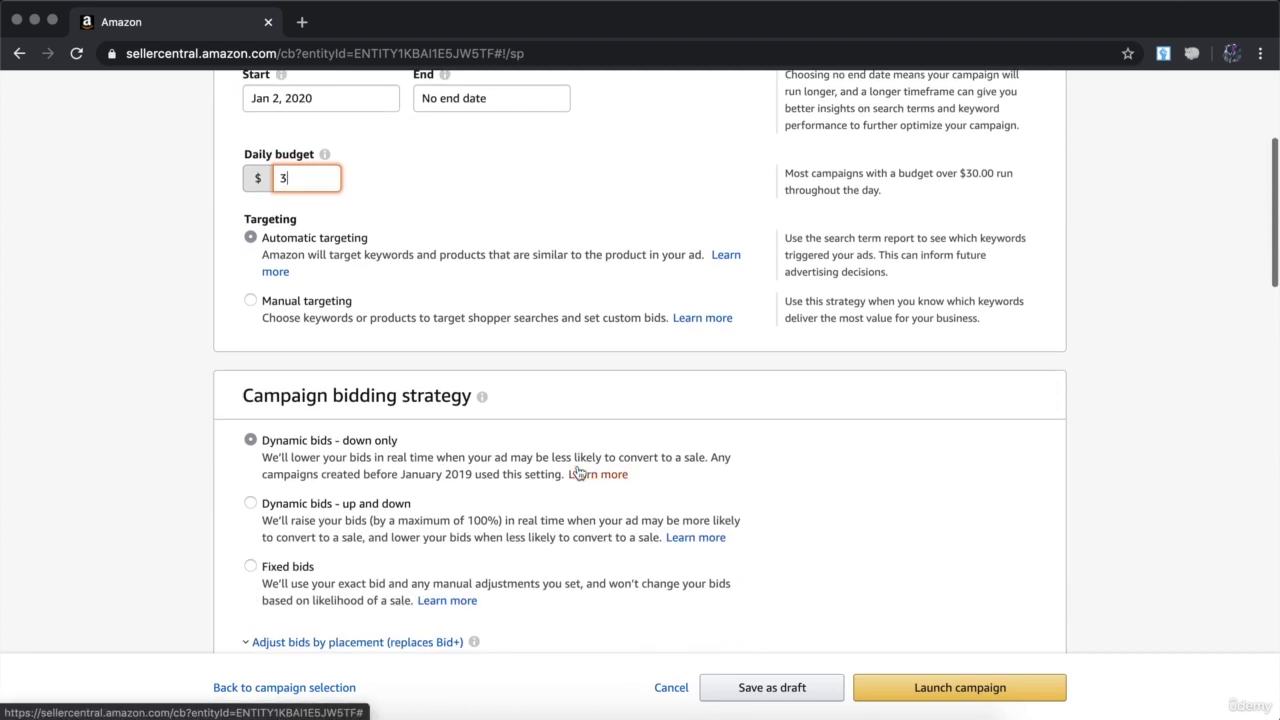
{"action": "left_click", "coordinate": [251, 300]}
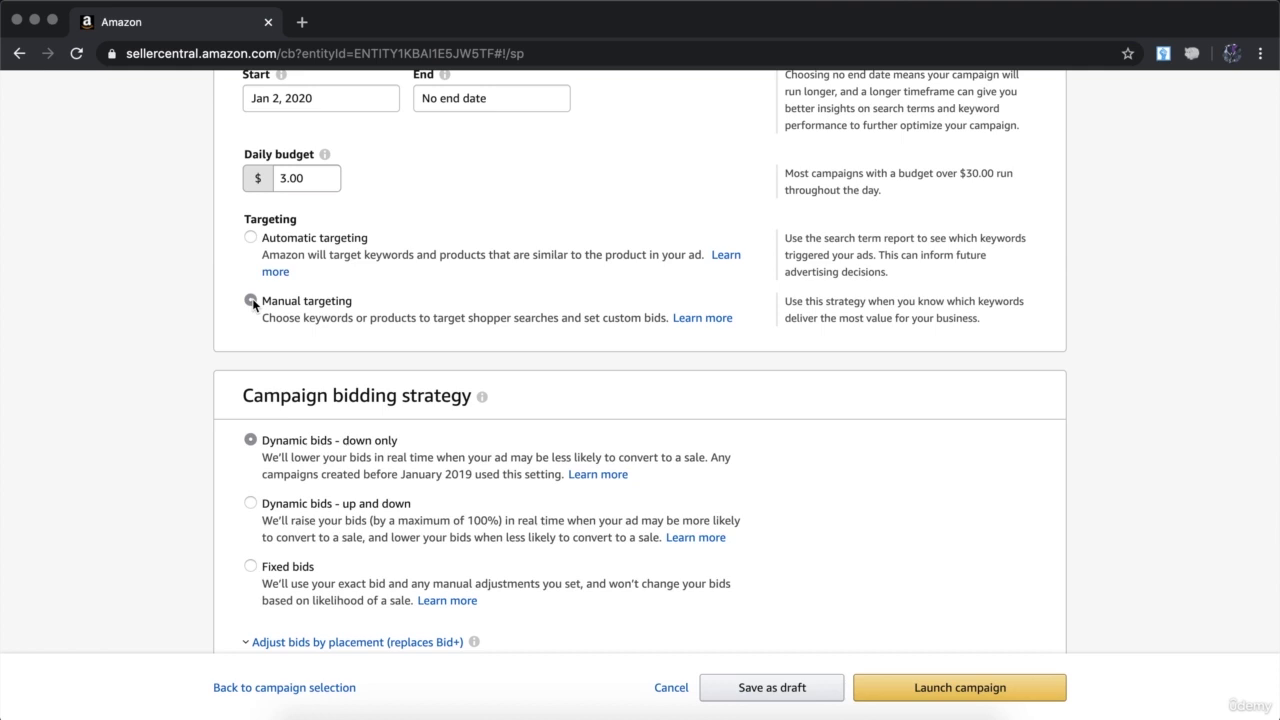
{"action": "scroll", "coordinate": [552, 366], "scroll_direction": "down", "scroll_amount": 3}
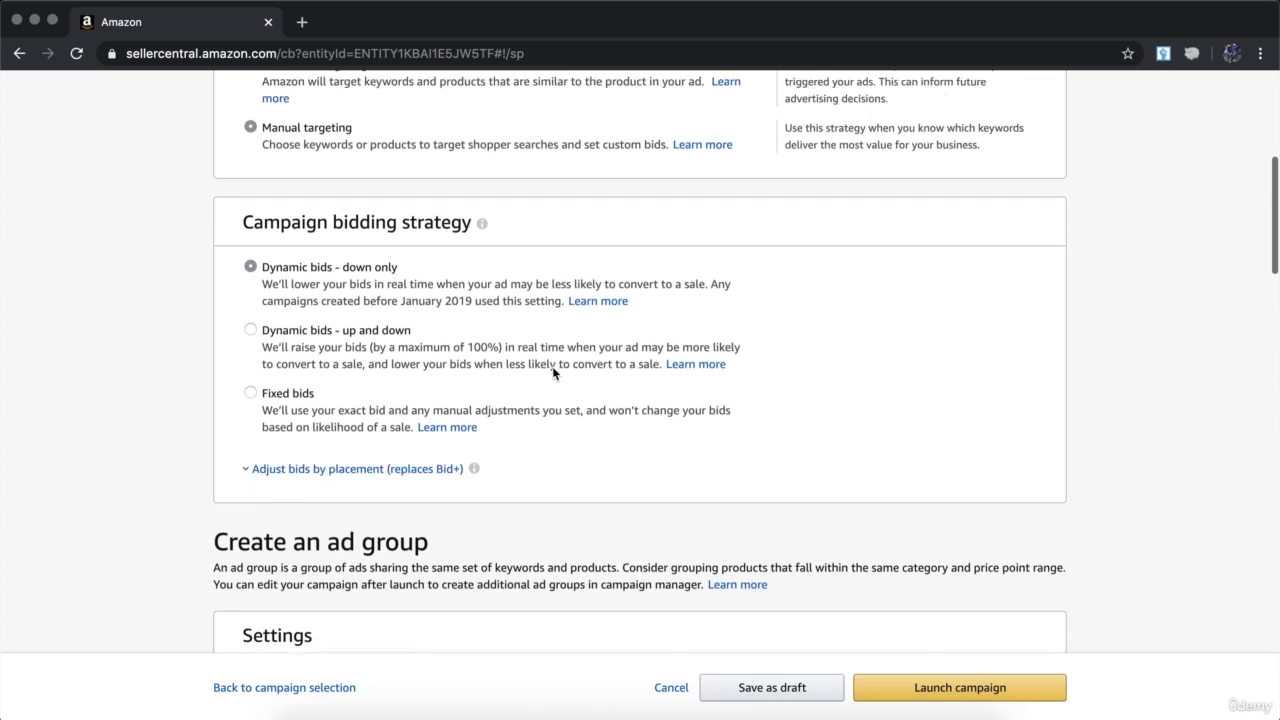
{"action": "scroll", "coordinate": [552, 366], "scroll_direction": "up", "scroll_amount": 3}
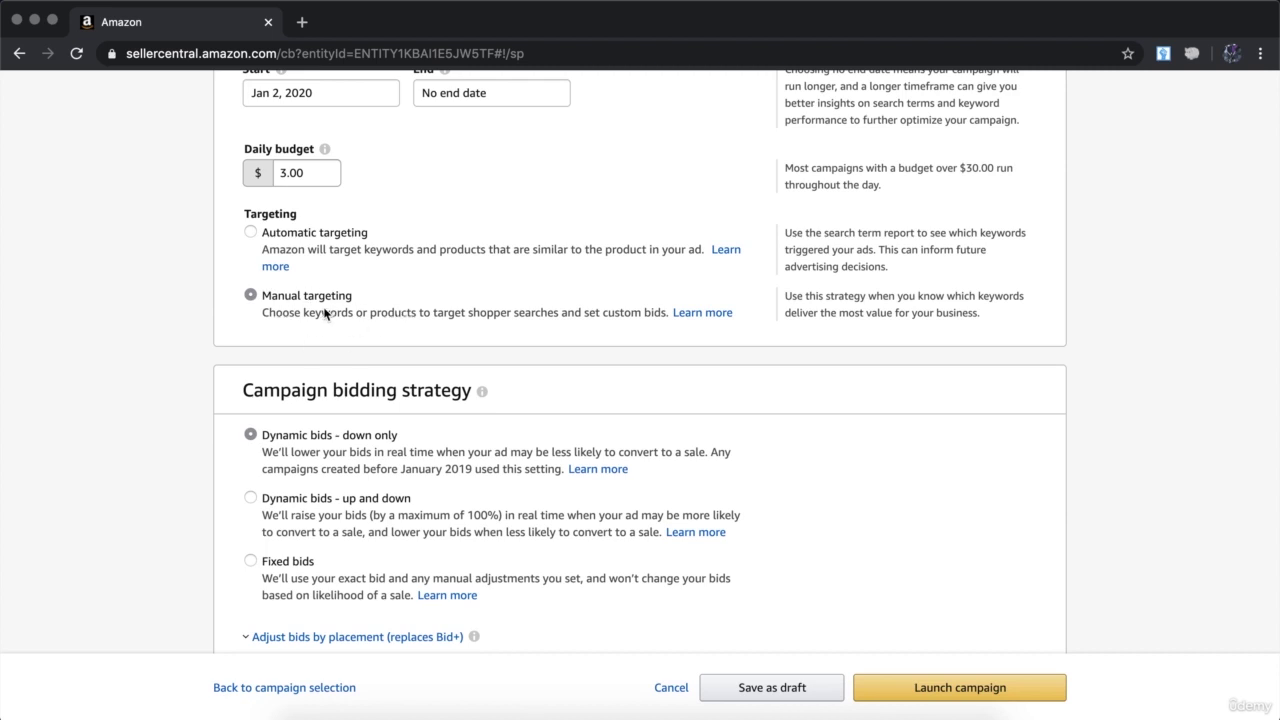
Choose the Dynamic bids - up and down bidding strategy and name the ad group My Ad Group.
{"action": "scroll", "coordinate": [324, 313], "scroll_direction": "down", "scroll_amount": 4}
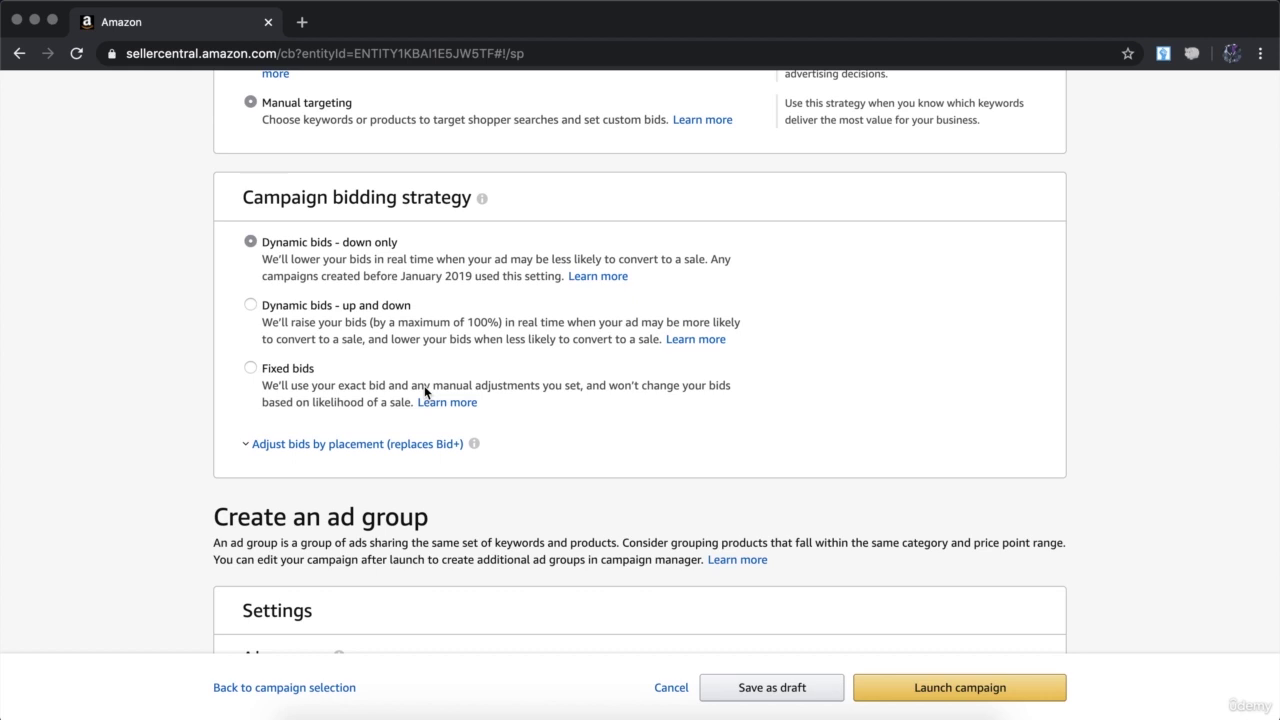
{"action": "left_click", "coordinate": [251, 307]}
{"action": "scroll", "coordinate": [251, 307], "scroll_direction": "down", "scroll_amount": 5}
{"action": "scroll", "coordinate": [251, 305], "scroll_direction": "down", "scroll_amount": 3}
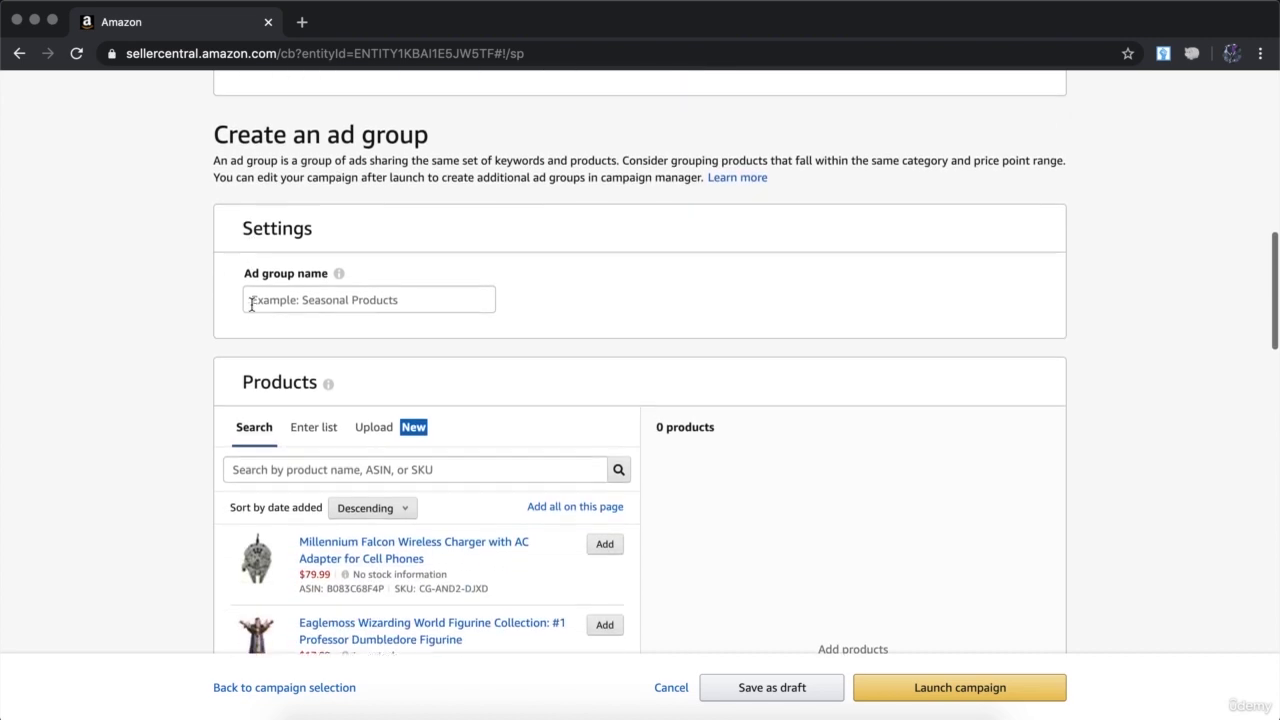
{"action": "scroll", "coordinate": [251, 305], "scroll_direction": "down", "scroll_amount": 1}
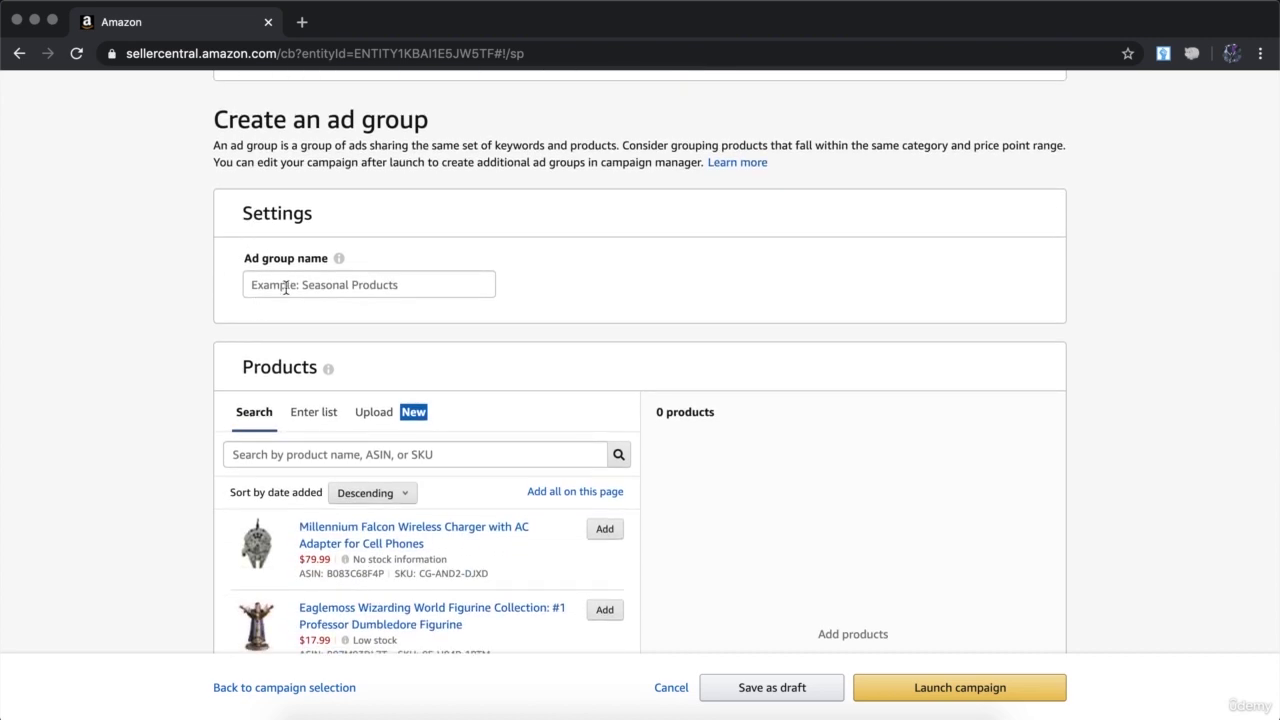
{"action": "left_click", "coordinate": [297, 284]}
{"action": "type", "text": "My Ad Grou"}
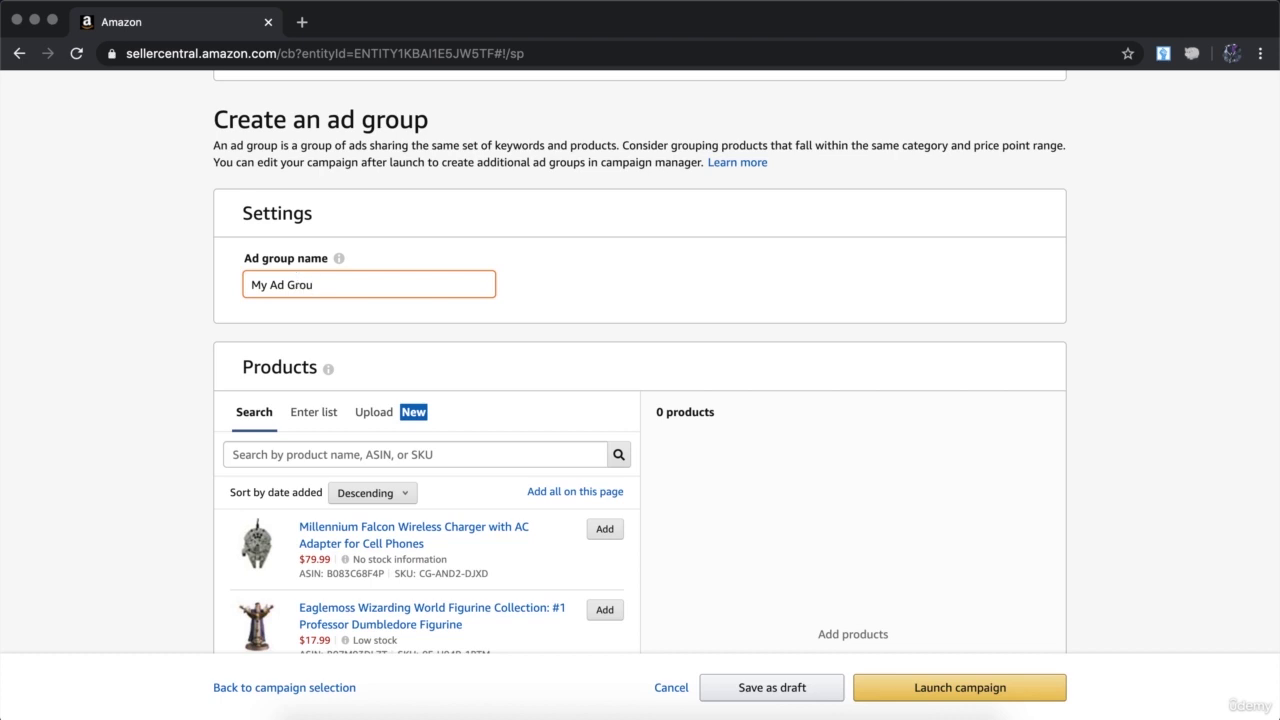
{"action": "type", "text": "p"}
Add the Reusable Christmas Tote Bag and Grocery Shopping Bag with Durable Handles (Black Stripe) to the ad group's products.
{"action": "scroll", "coordinate": [136, 294], "scroll_direction": "down", "scroll_amount": 5}
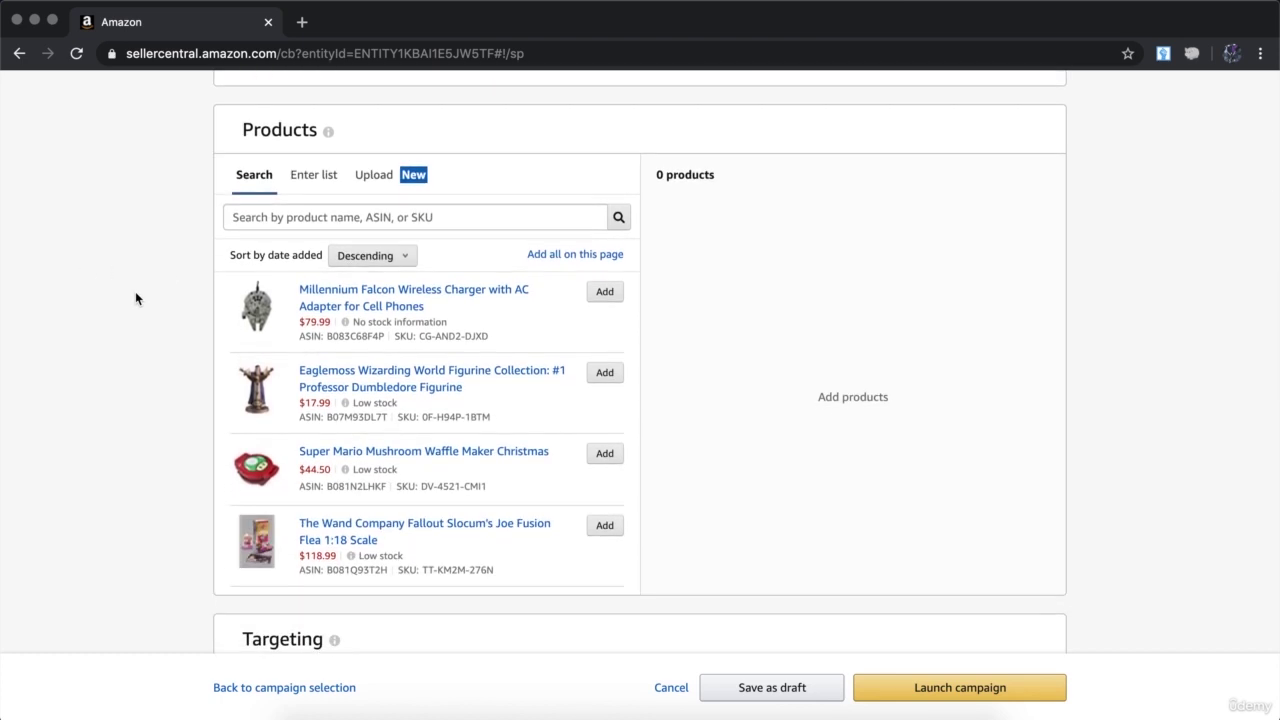
{"action": "scroll", "coordinate": [250, 400], "scroll_direction": "down", "scroll_amount": 10}
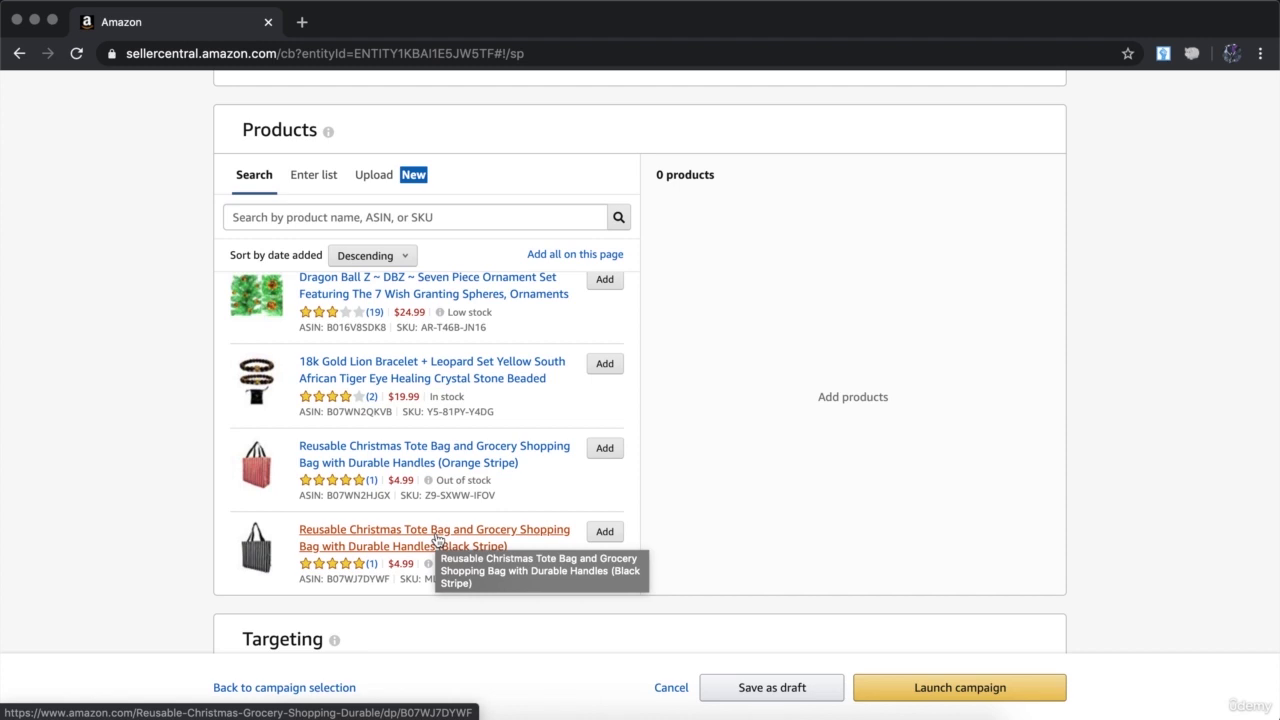
{"action": "left_click", "coordinate": [605, 532]}
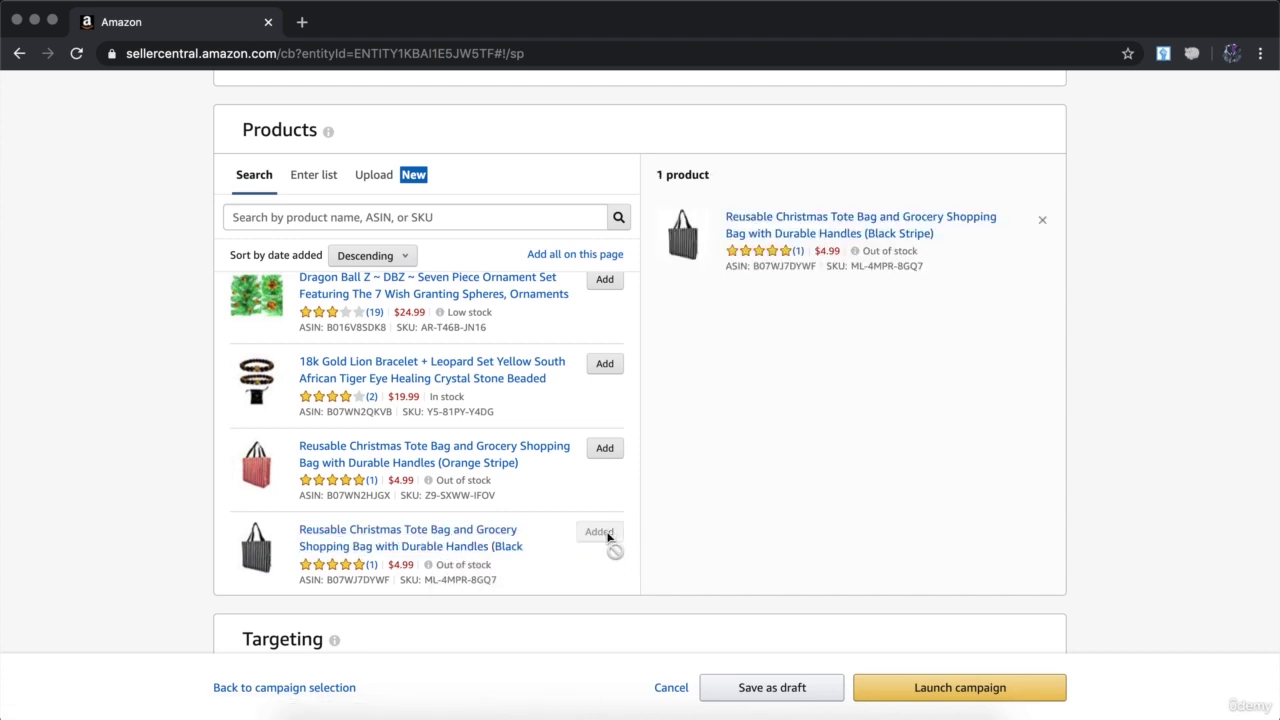
{"action": "scroll", "coordinate": [607, 538], "scroll_direction": "down", "scroll_amount": 1}
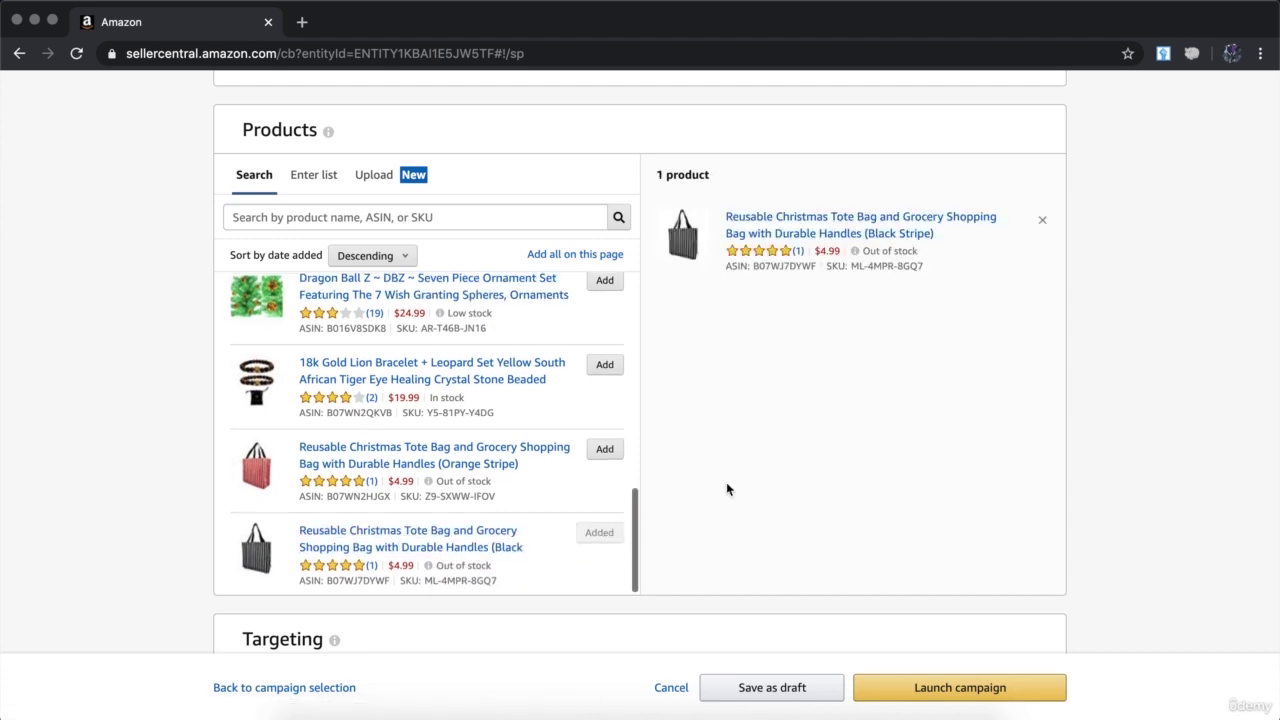
Review the ad group's targeting types and the related keyword suggestions with their match types and suggested bids.
{"action": "scroll", "coordinate": [876, 482], "scroll_direction": "down", "scroll_amount": 5}
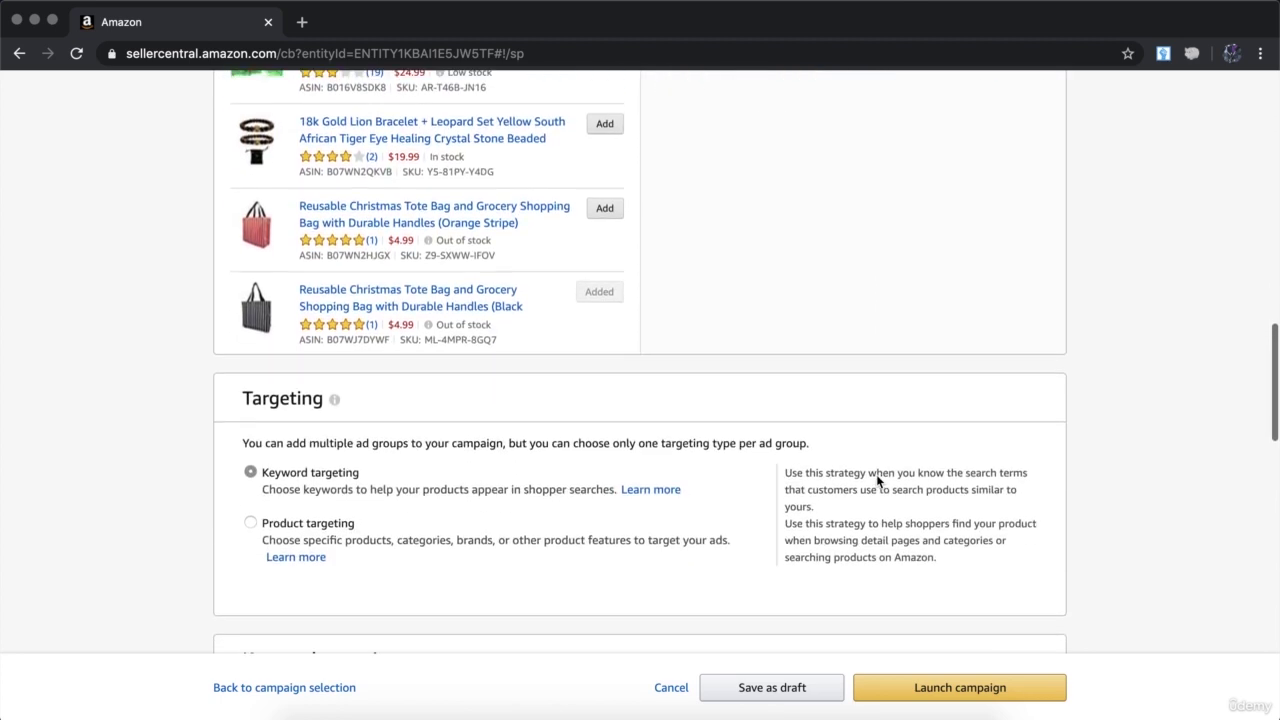
{"action": "scroll", "coordinate": [876, 474], "scroll_direction": "down", "scroll_amount": 1}
{"action": "scroll", "coordinate": [876, 475], "scroll_direction": "down", "scroll_amount": 1}
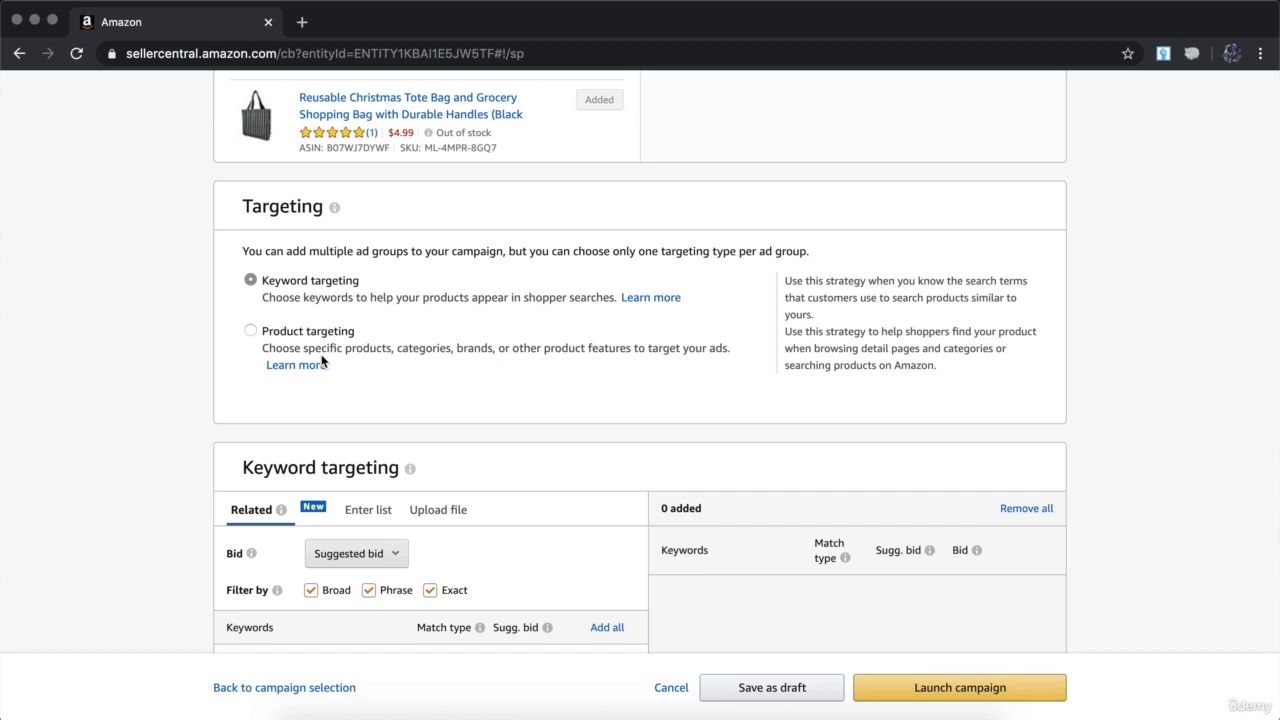
{"action": "scroll", "coordinate": [321, 361], "scroll_direction": "down", "scroll_amount": 5}
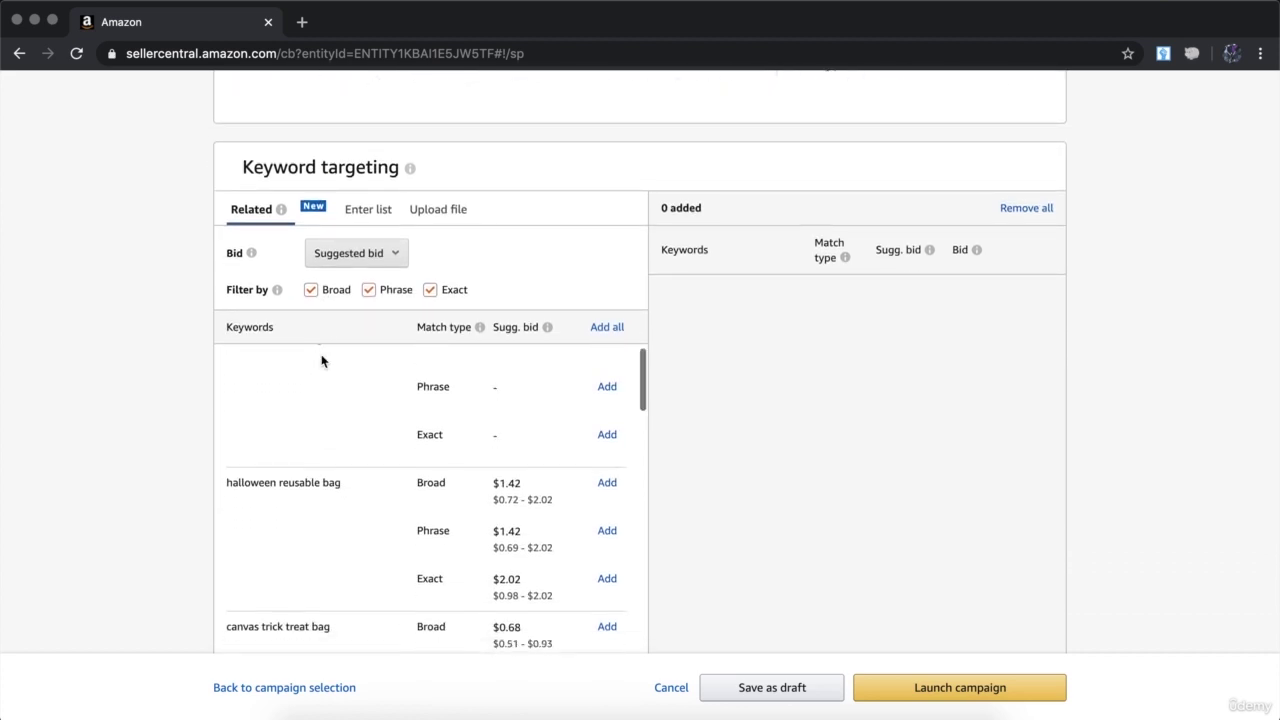
{"action": "scroll", "coordinate": [321, 361], "scroll_direction": "up", "scroll_amount": 1}
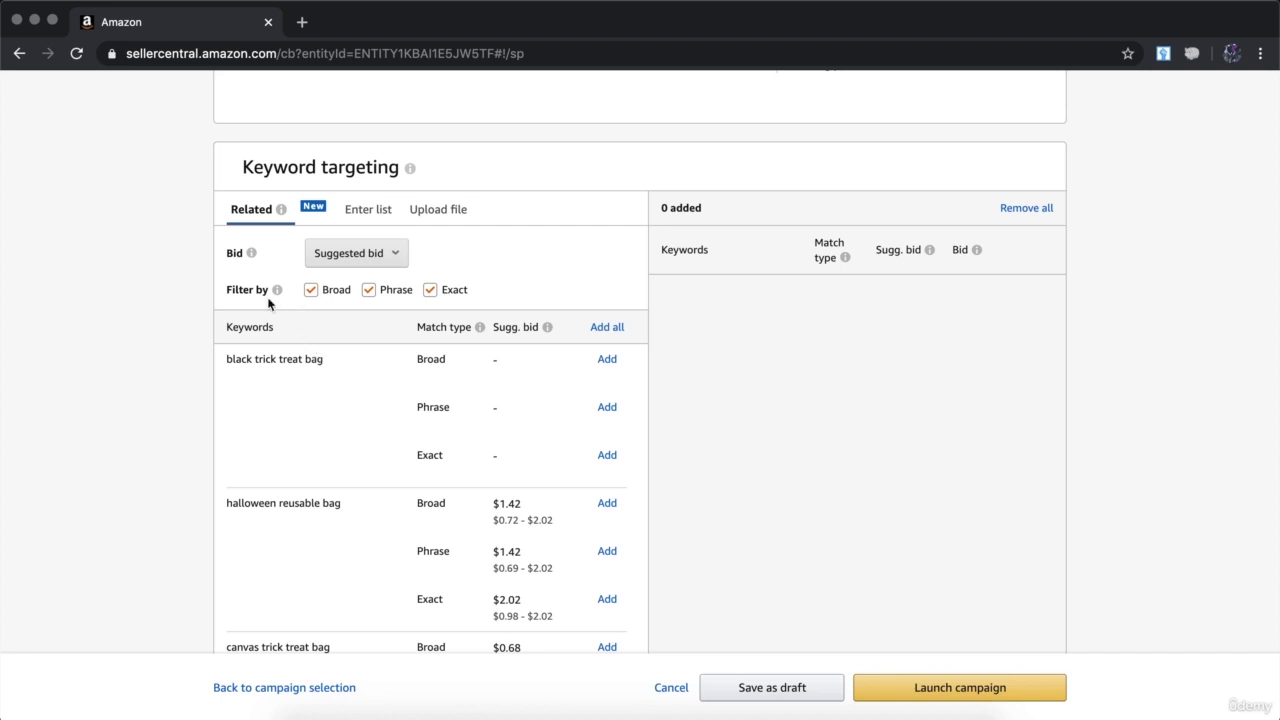
{"action": "scroll", "coordinate": [186, 331], "scroll_direction": "down", "scroll_amount": 3}
{"action": "scroll", "coordinate": [185, 326], "scroll_direction": "down", "scroll_amount": 3}
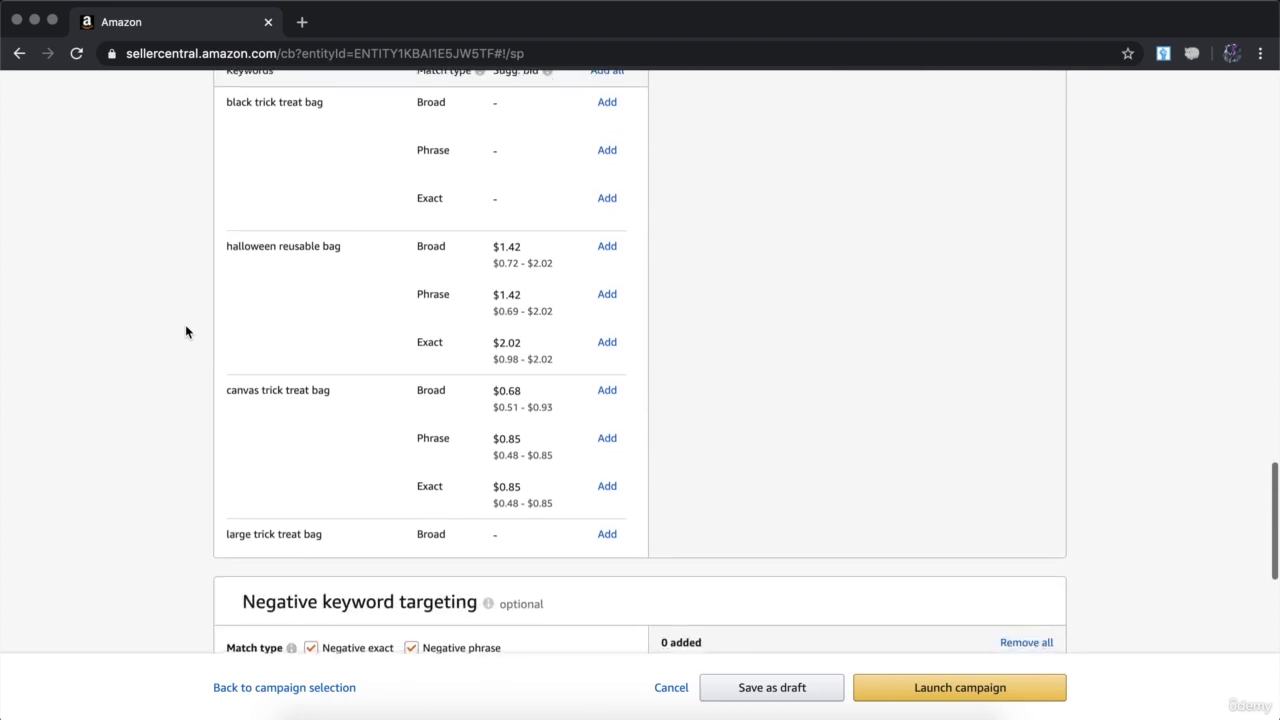
Check the bid options available for keyword targeting, keeping Suggested bid selected.
{"action": "scroll", "coordinate": [185, 326], "scroll_direction": "up", "scroll_amount": 9}
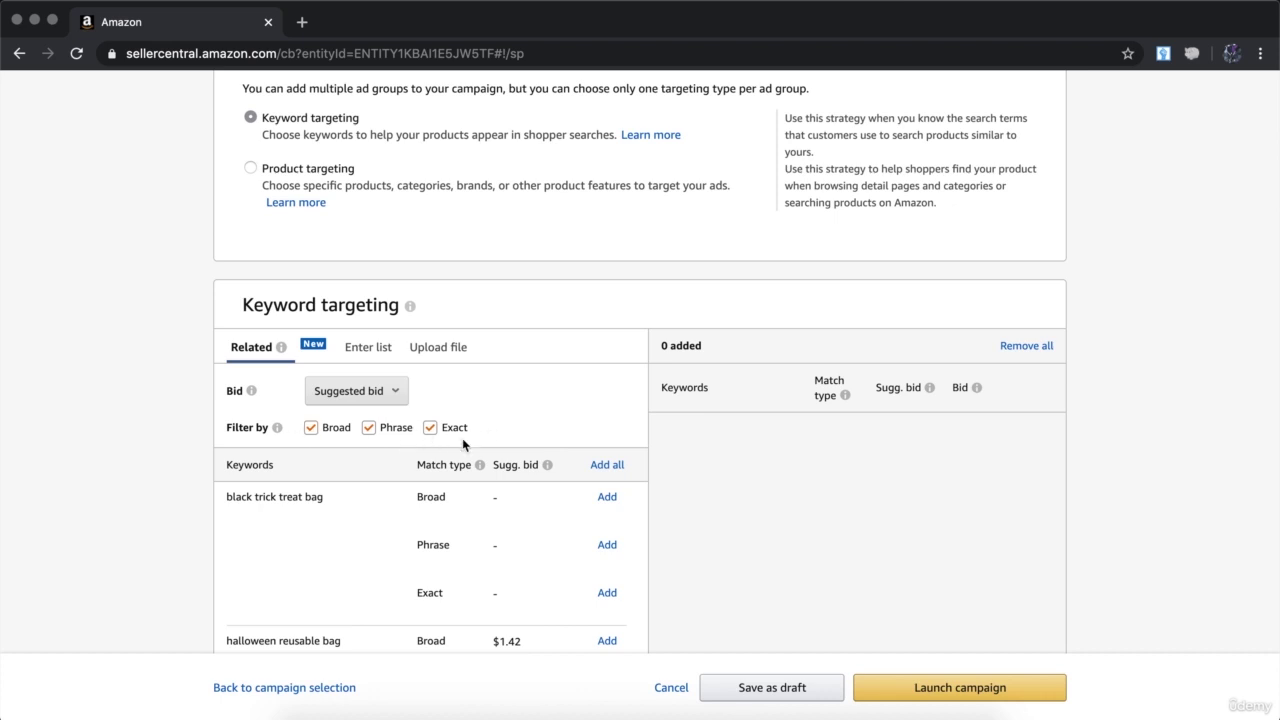
{"action": "scroll", "coordinate": [462, 444], "scroll_direction": "down", "scroll_amount": 1}
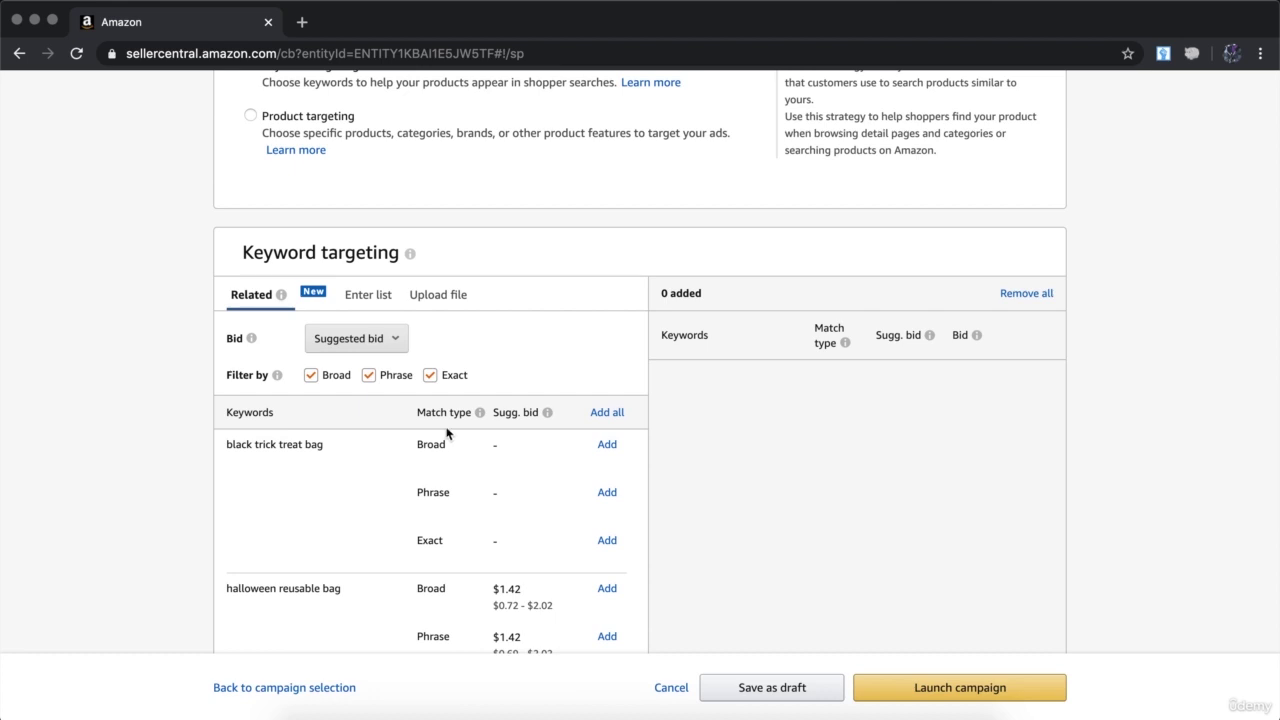
{"action": "left_click", "coordinate": [373, 345]}
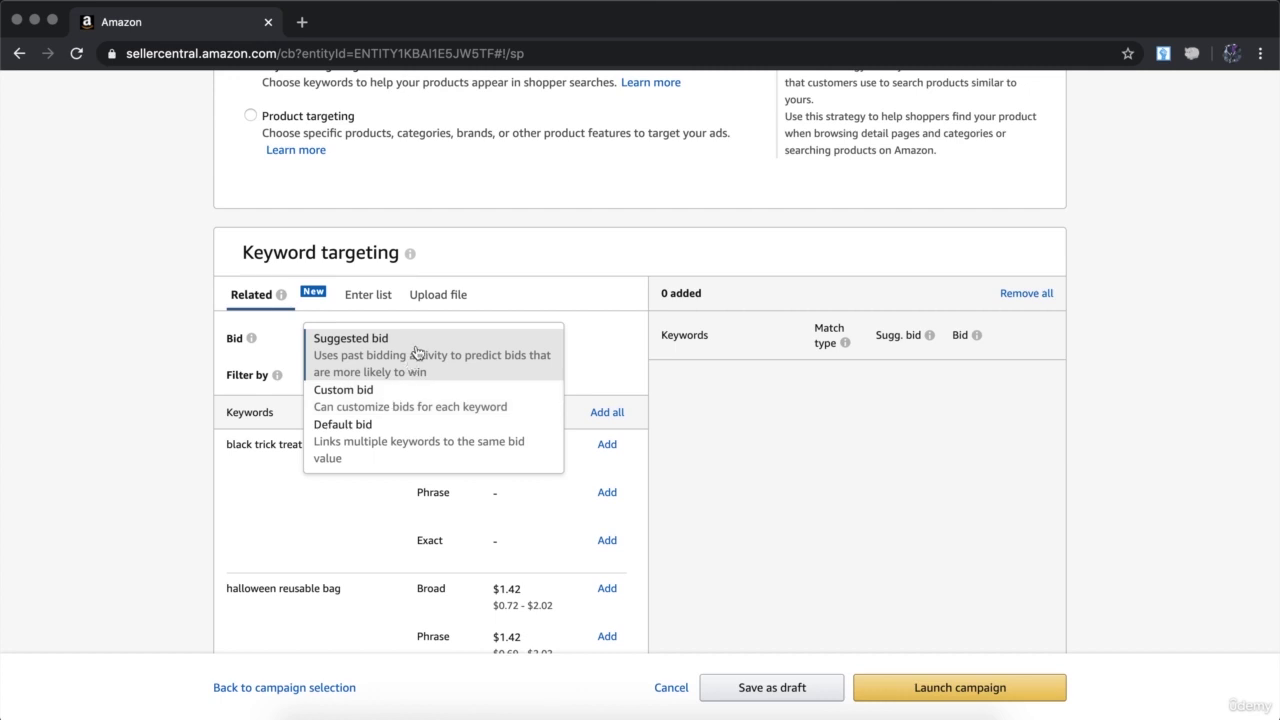
{"action": "left_click", "coordinate": [197, 433]}
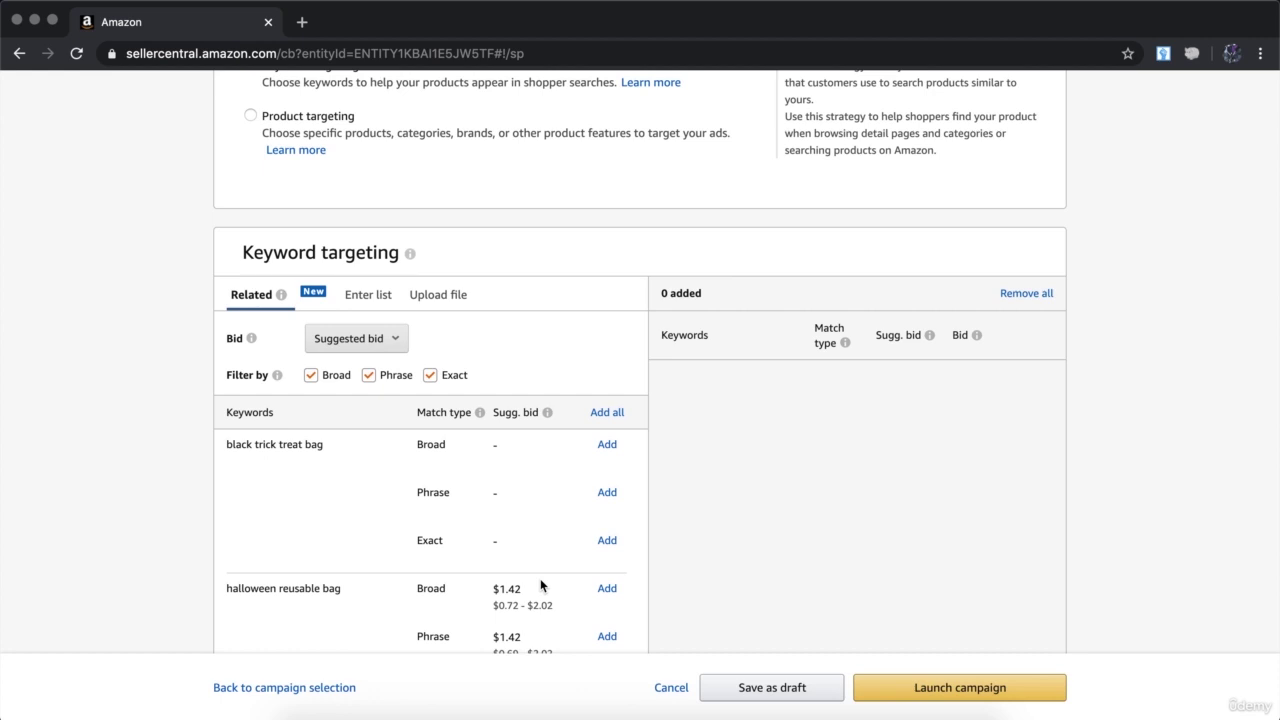
Start a manually entered keyword list with Red Ball, Red Small Ball, Red Large Ball and Ball on separate lines.
{"action": "left_click", "coordinate": [364, 294]}
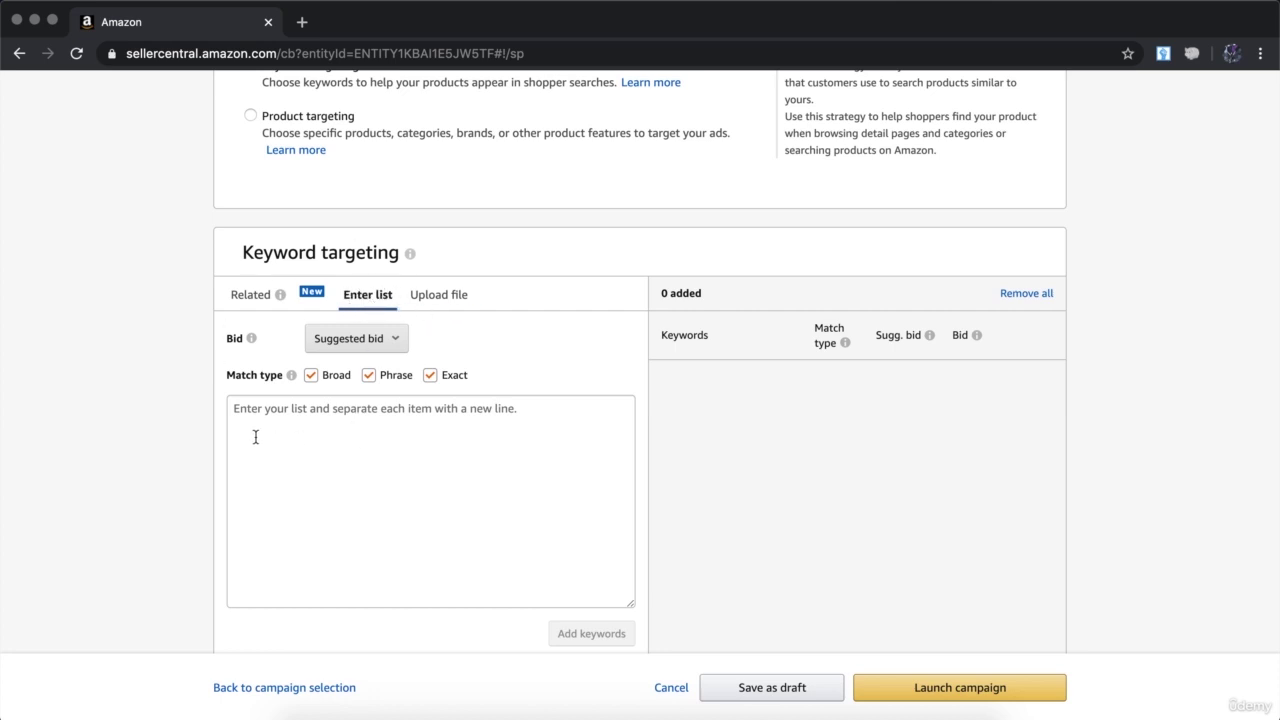
{"action": "left_click", "coordinate": [294, 434]}
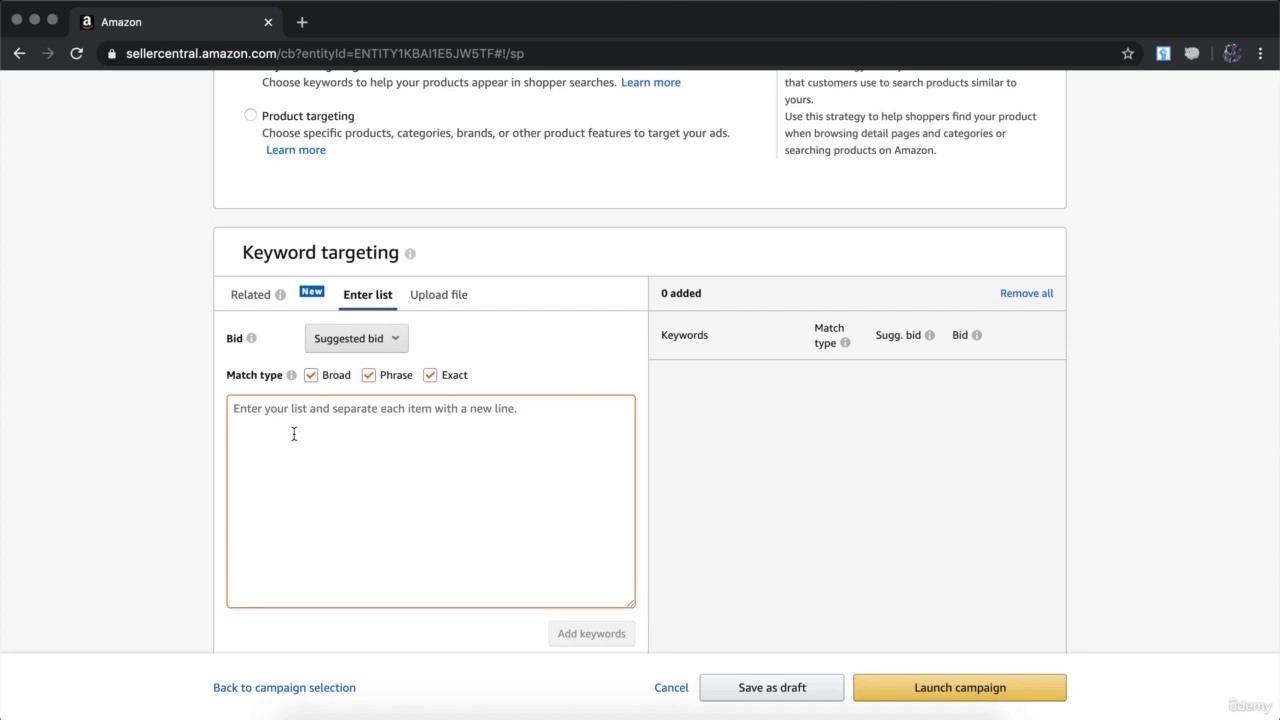
{"action": "type", "text": "Red Ball"}
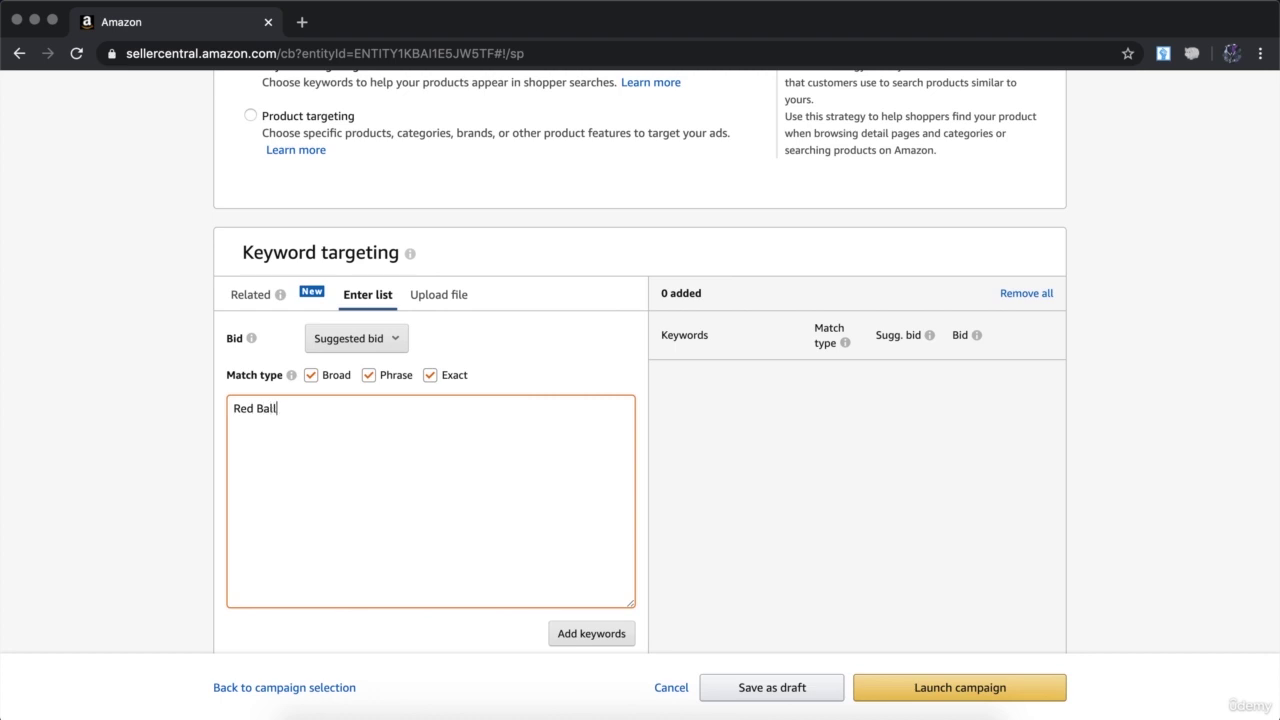
{"action": "key", "text": "Return"}
{"action": "type", "text": "B"}
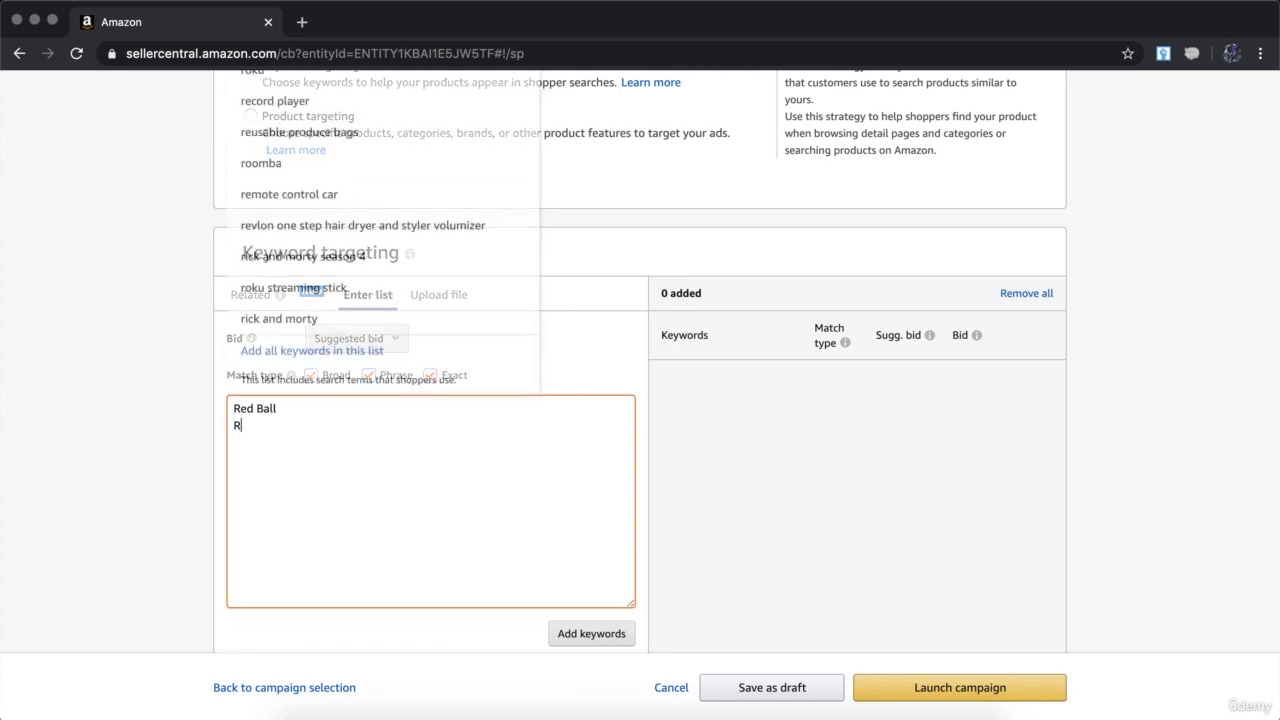
{"action": "key", "text": "BackSpace"}
{"action": "type", "text": "Red Small Ball"}
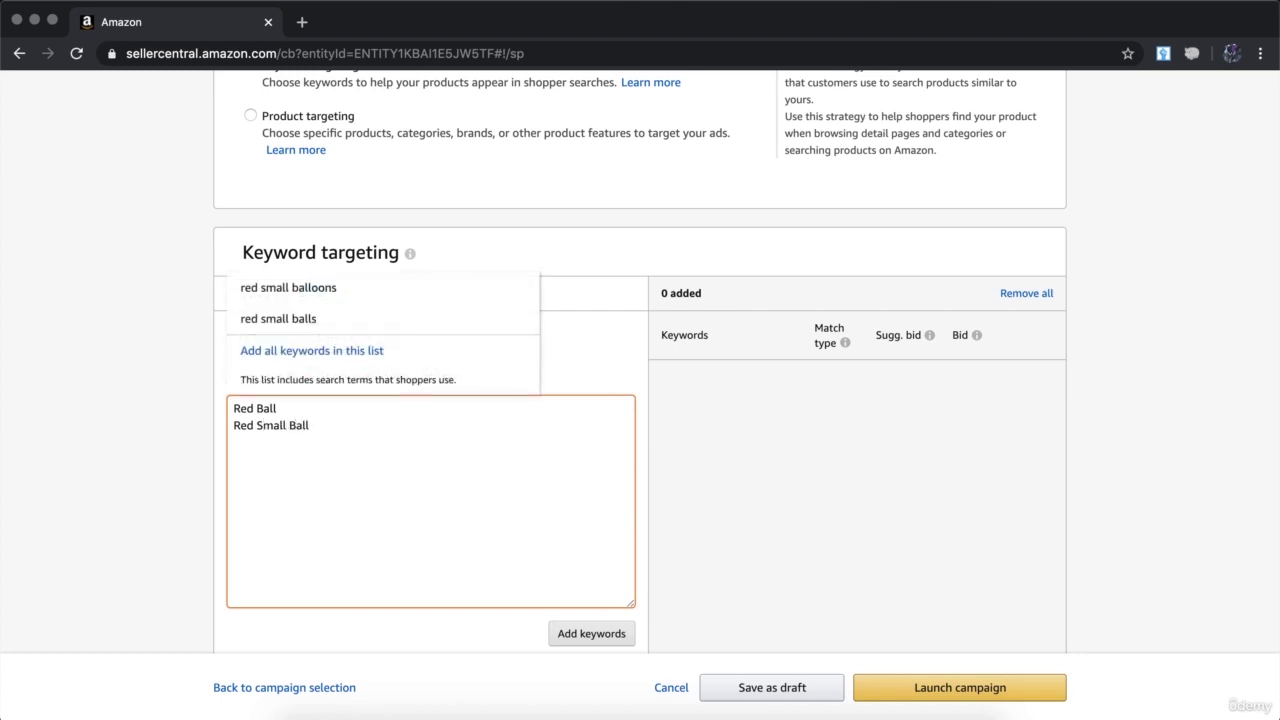
{"action": "key", "text": "Return"}
{"action": "type", "text": "Red Large"}
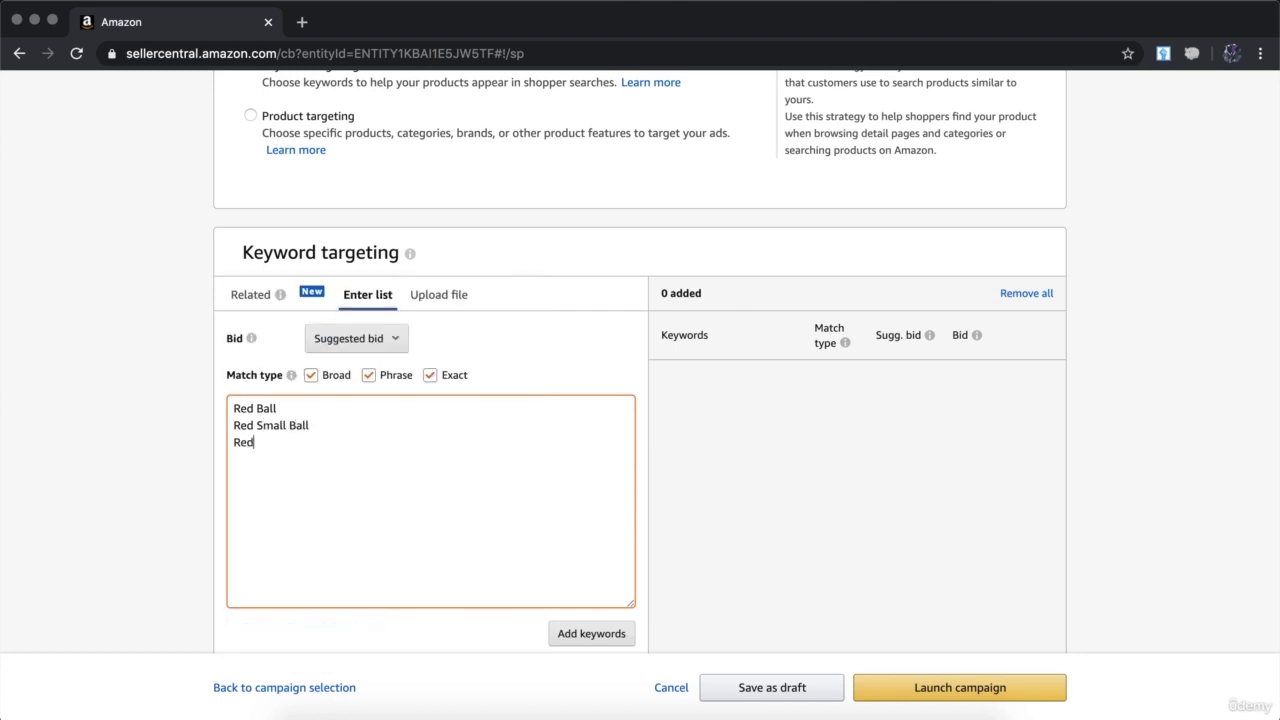
{"action": "type", "text": " Ball"}
{"action": "key", "text": "Return"}
{"action": "type", "text": "Ball"}
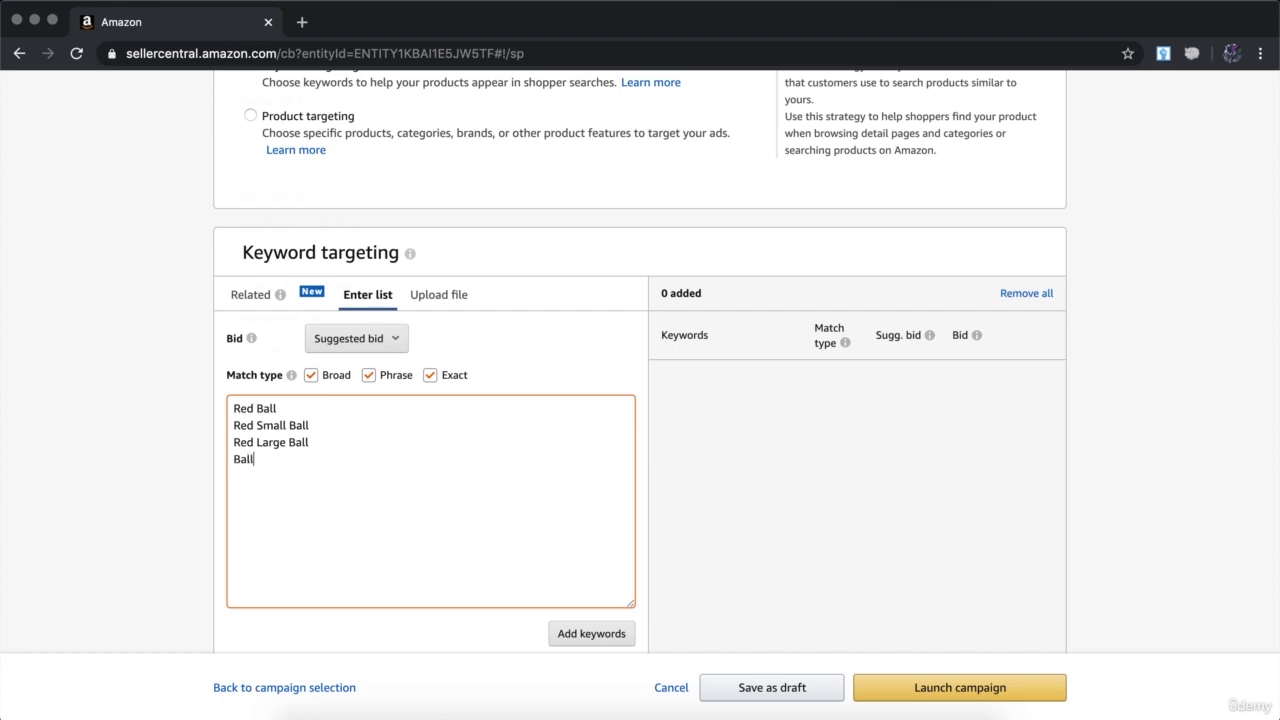
Extend the keyword list with Outside Play Ball, Christmas Toy Ball and Gift Ball on separate lines.
{"action": "key", "text": "Return"}
{"action": "type", "text": "Outside Play Ball"}
{"action": "key", "text": "Return"}
{"action": "type", "text": "Christm"}
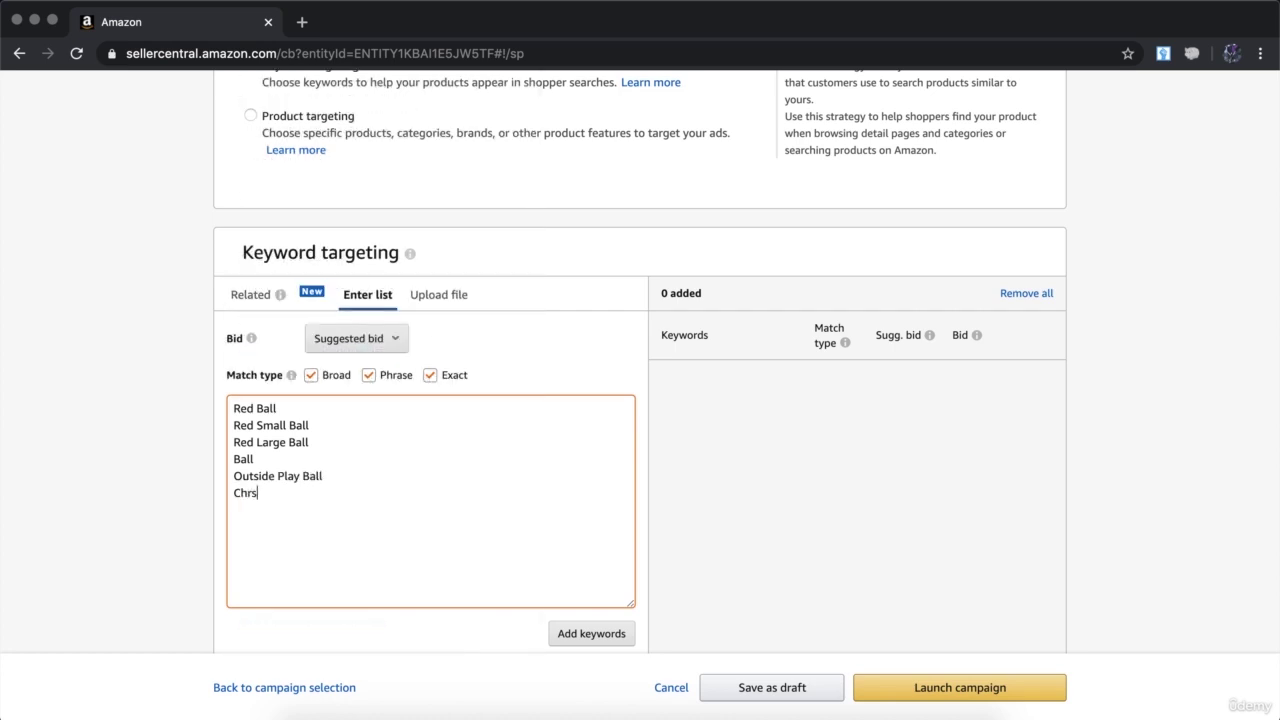
{"action": "type", "text": "as Tooy"}
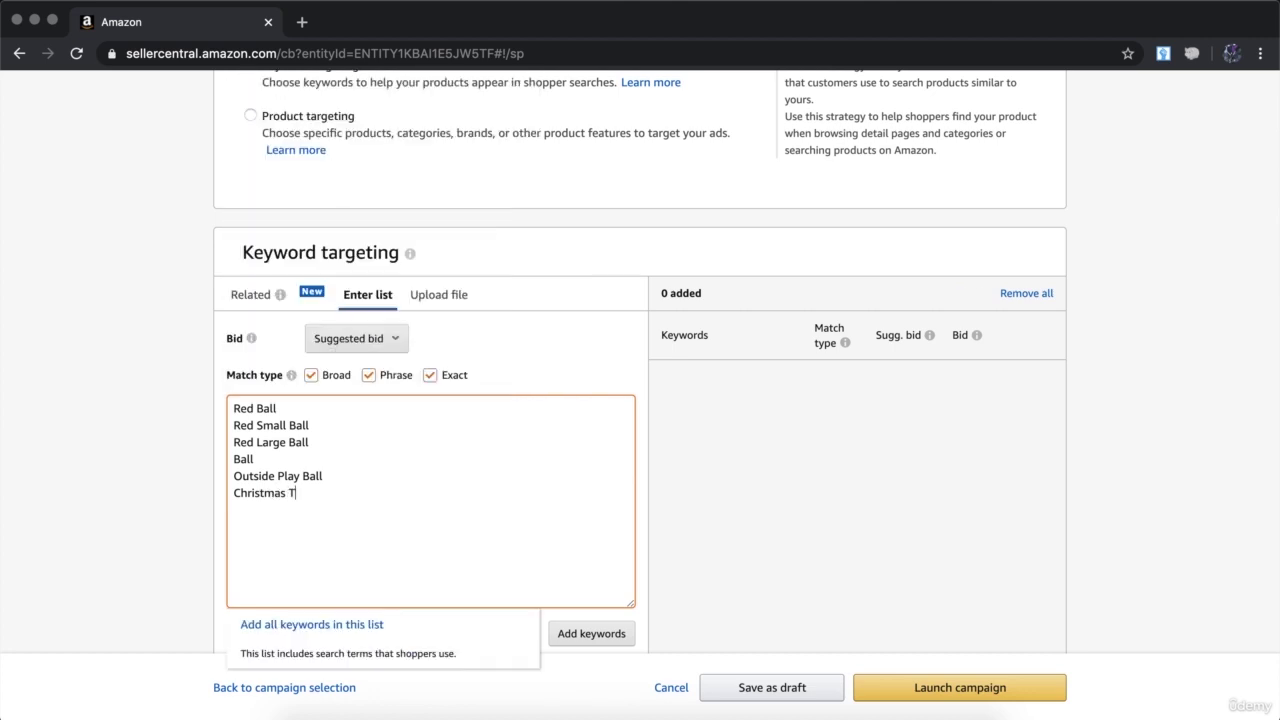
{"action": "key", "text": "BackSpace"}
{"action": "key", "text": "BackSpace"}
{"action": "key", "text": "BackSpace"}
{"action": "type", "text": "y Ball"}
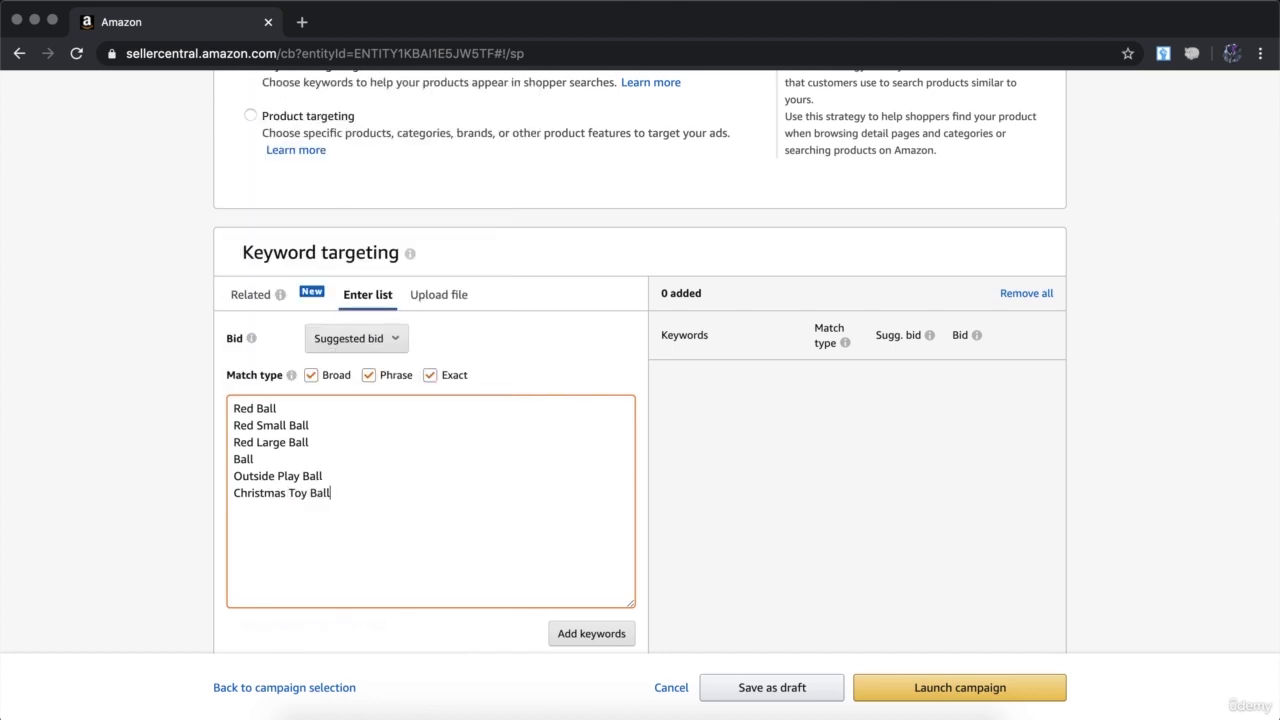
{"action": "key", "text": "Return"}
{"action": "type", "text": "Gift Ball"}
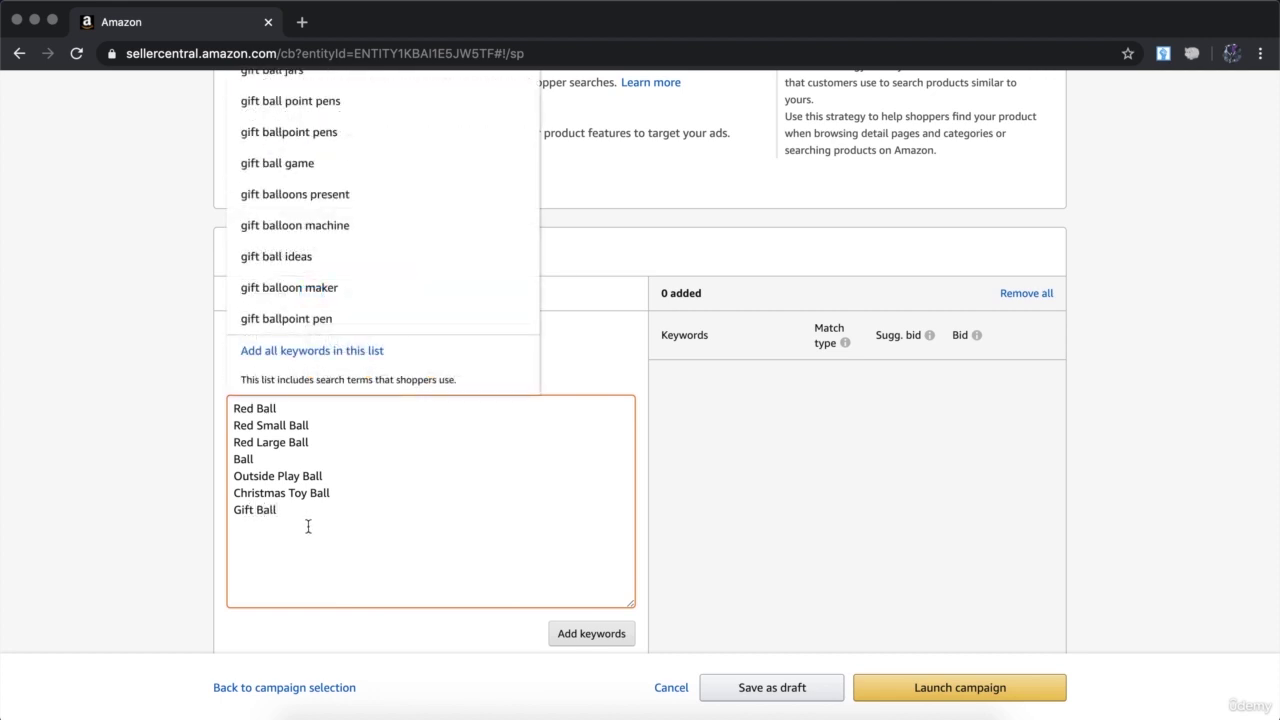
{"action": "left_click", "coordinate": [156, 496]}
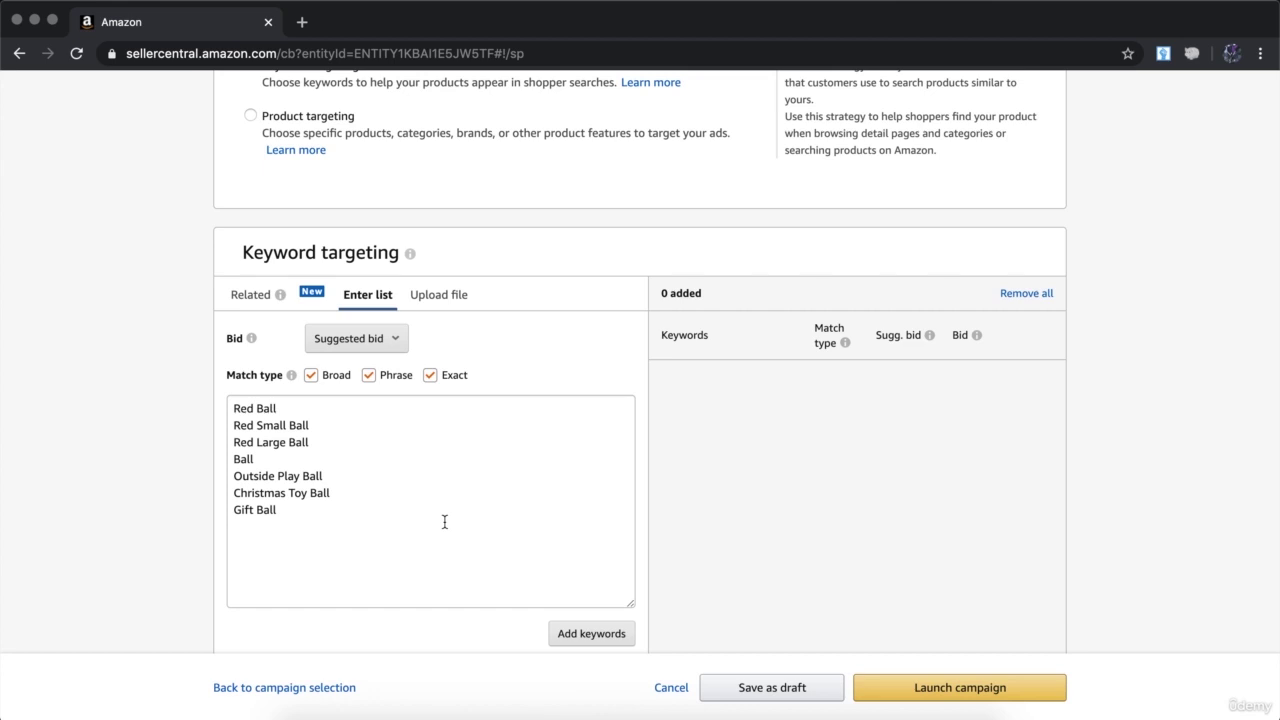
Add the entered keywords to the ad group with suggested bids for broad, phrase and exact match.
{"action": "scroll", "coordinate": [444, 520], "scroll_direction": "down", "scroll_amount": 5}
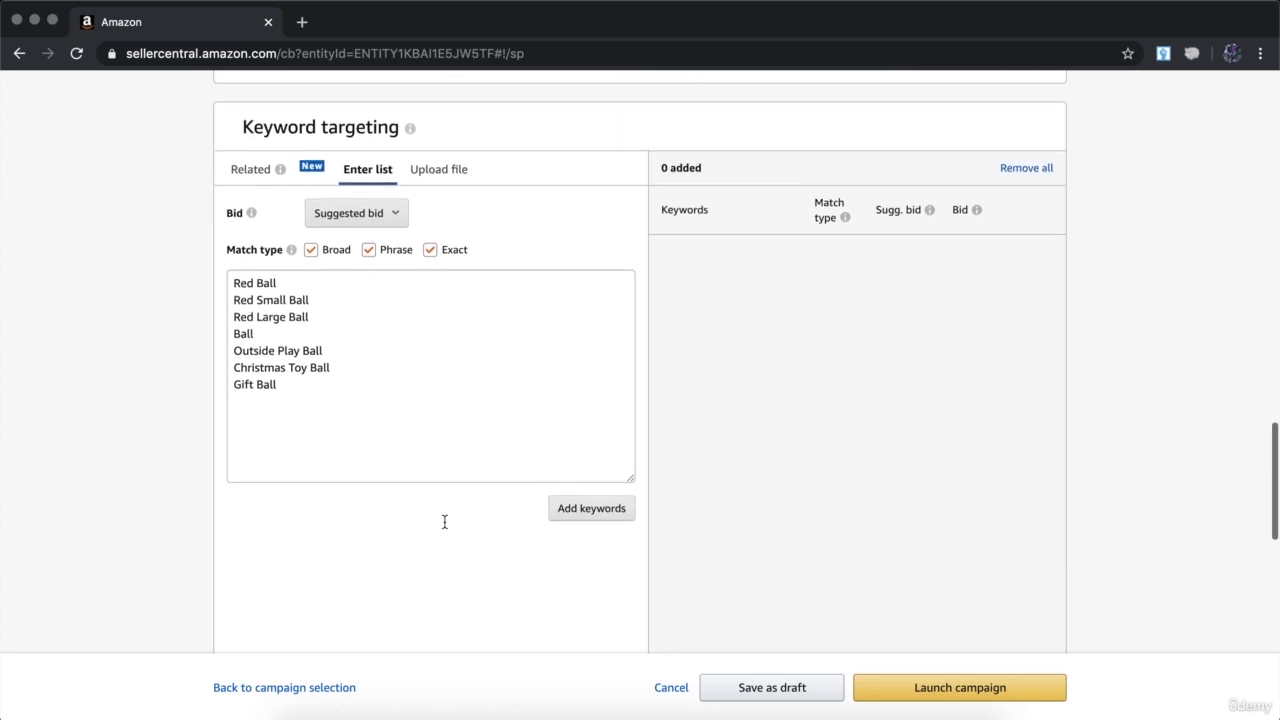
{"action": "scroll", "coordinate": [446, 526], "scroll_direction": "up", "scroll_amount": 3}
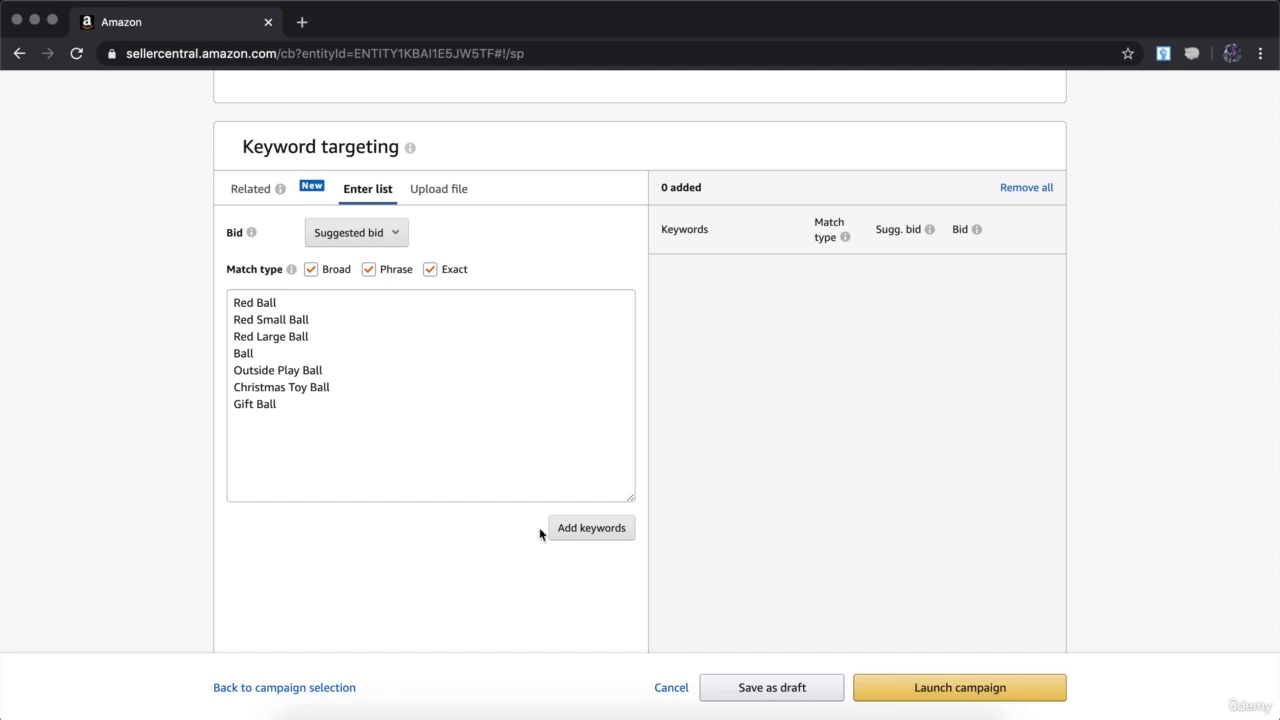
{"action": "left_click", "coordinate": [589, 530]}
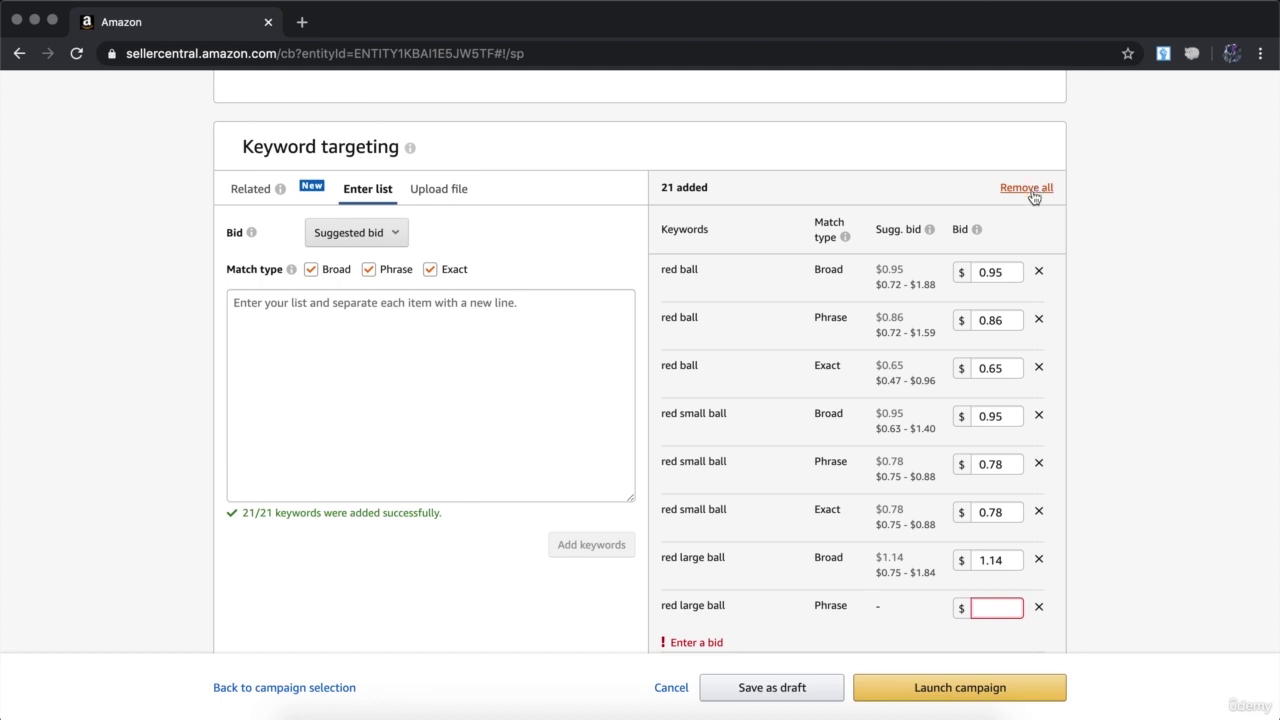
Review the added keywords' bids, the negative keyword targeting section and the rest of the campaign form.
{"action": "scroll", "coordinate": [996, 298], "scroll_direction": "down", "scroll_amount": 5}
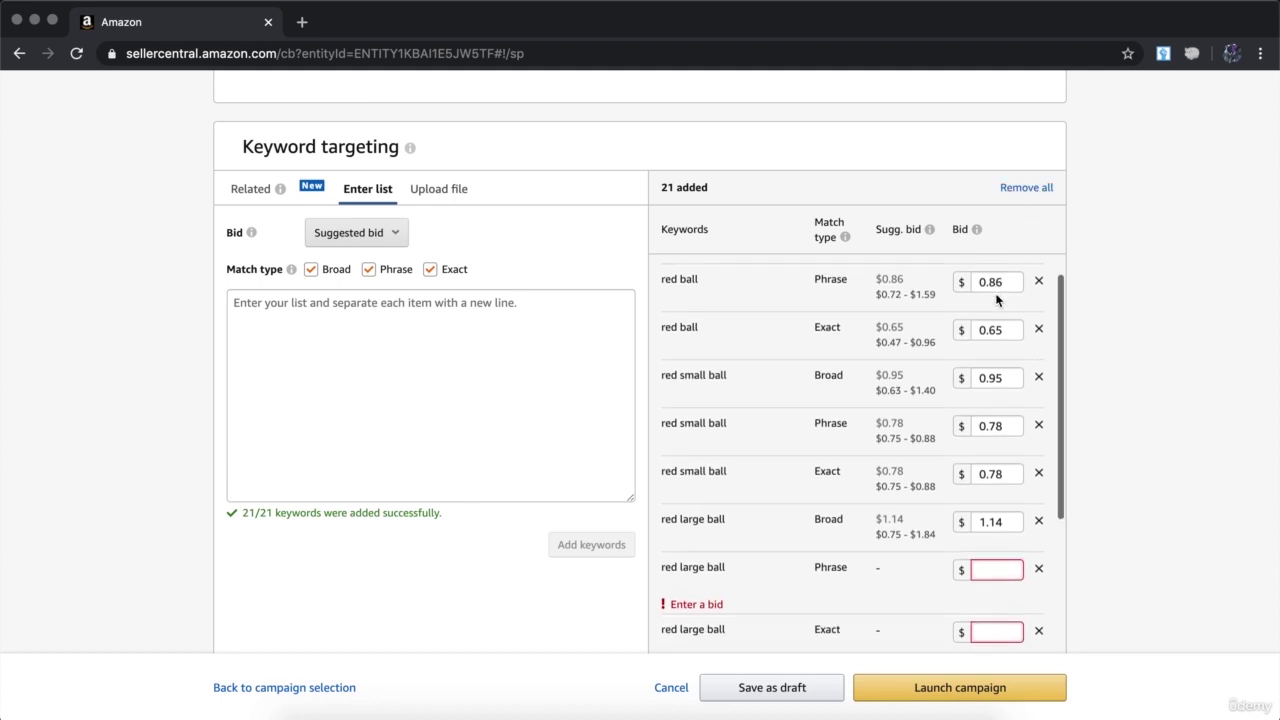
{"action": "scroll", "coordinate": [996, 298], "scroll_direction": "down", "scroll_amount": 1}
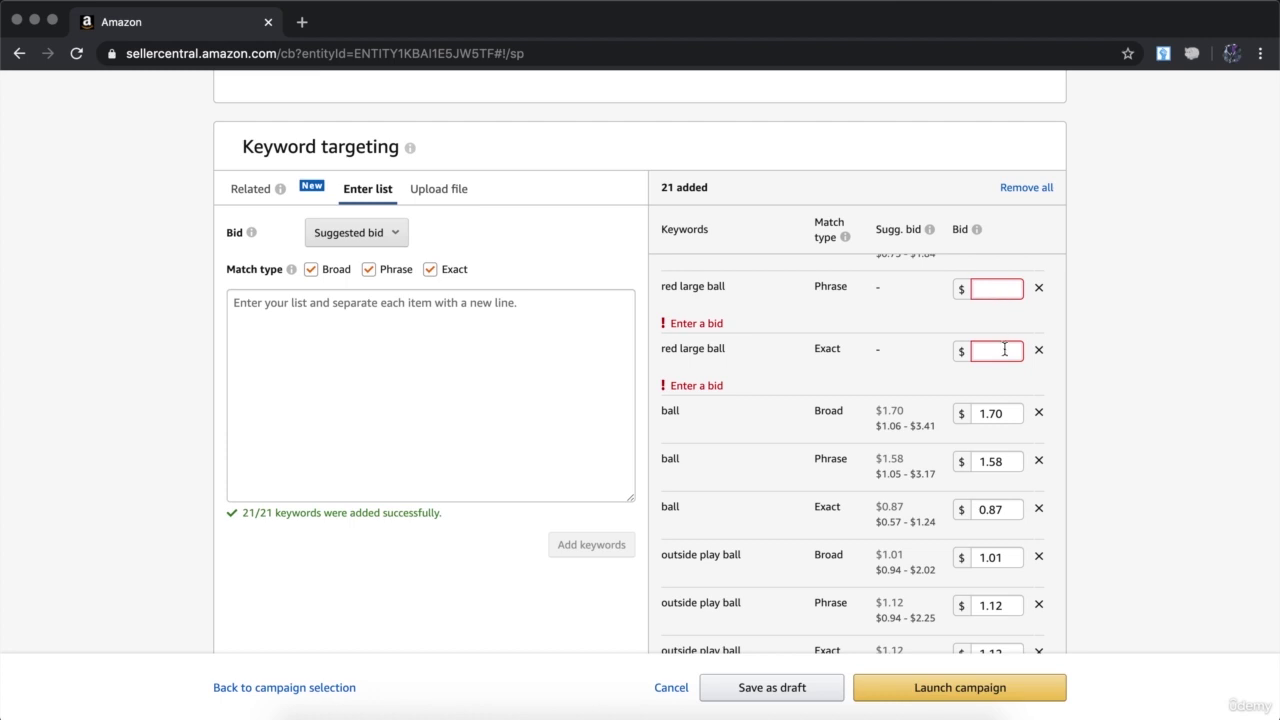
{"action": "scroll", "coordinate": [1004, 349], "scroll_direction": "down", "scroll_amount": 10}
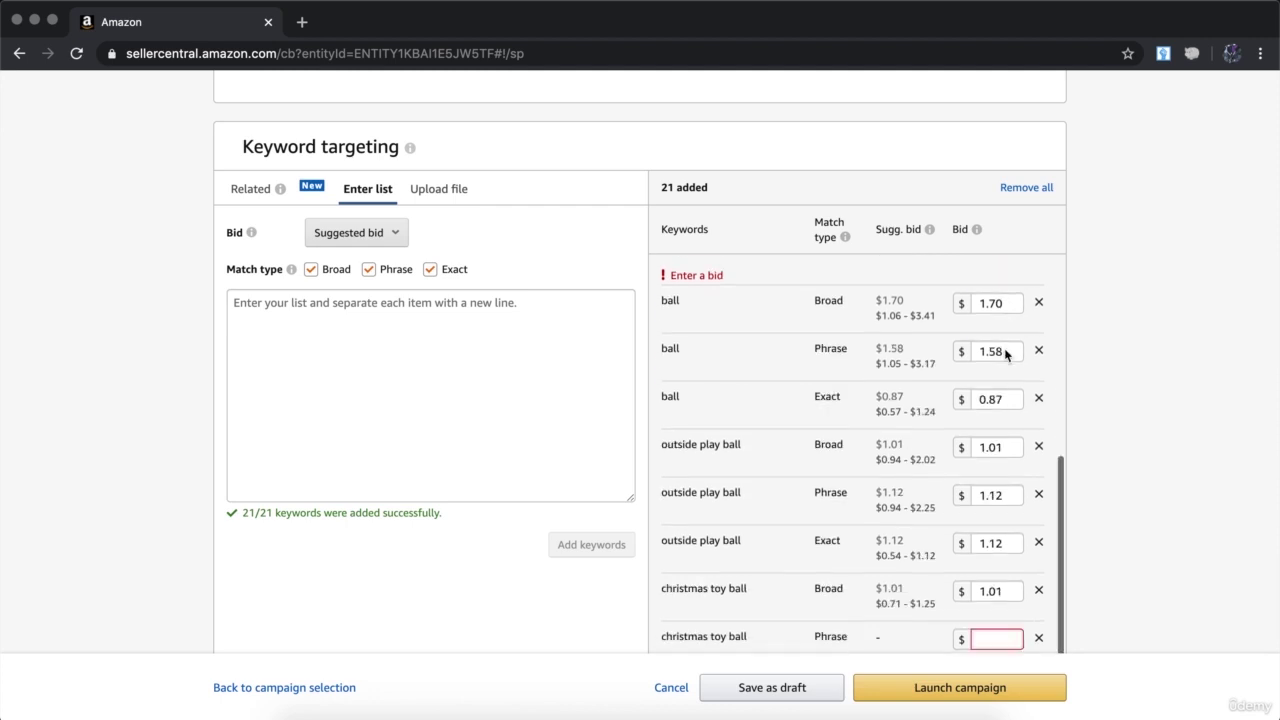
{"action": "scroll", "coordinate": [1004, 349], "scroll_direction": "down", "scroll_amount": 7}
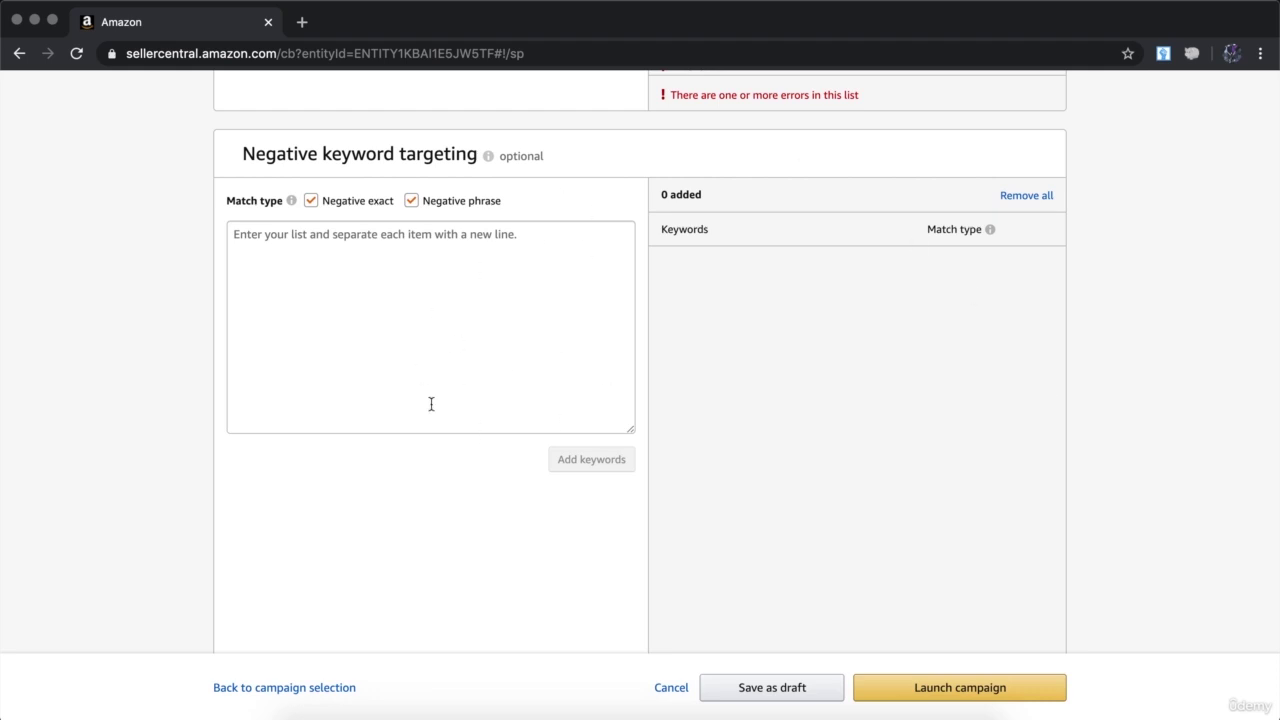
{"action": "scroll", "coordinate": [431, 403], "scroll_direction": "down", "scroll_amount": 5}
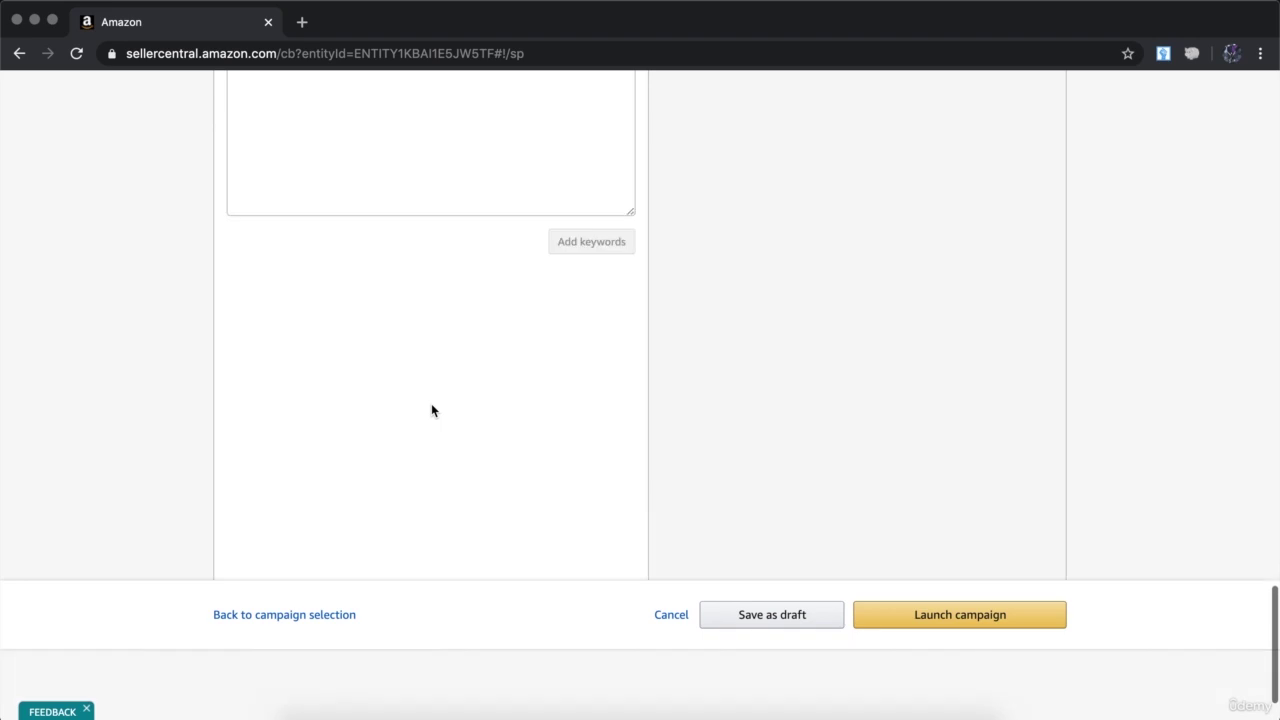
{"action": "scroll", "coordinate": [431, 410], "scroll_direction": "up", "scroll_amount": 20}
{"action": "scroll", "coordinate": [431, 403], "scroll_direction": "down", "scroll_amount": 15}
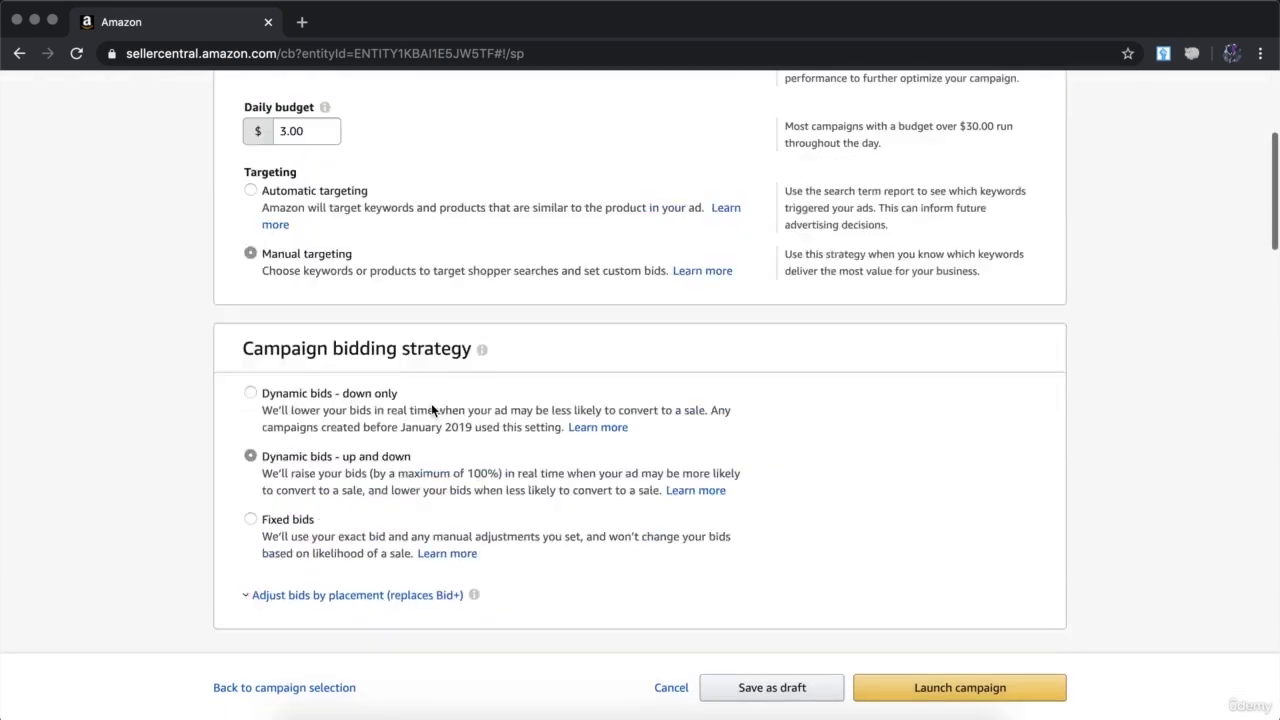
{"action": "scroll", "coordinate": [431, 405], "scroll_direction": "down", "scroll_amount": 8}
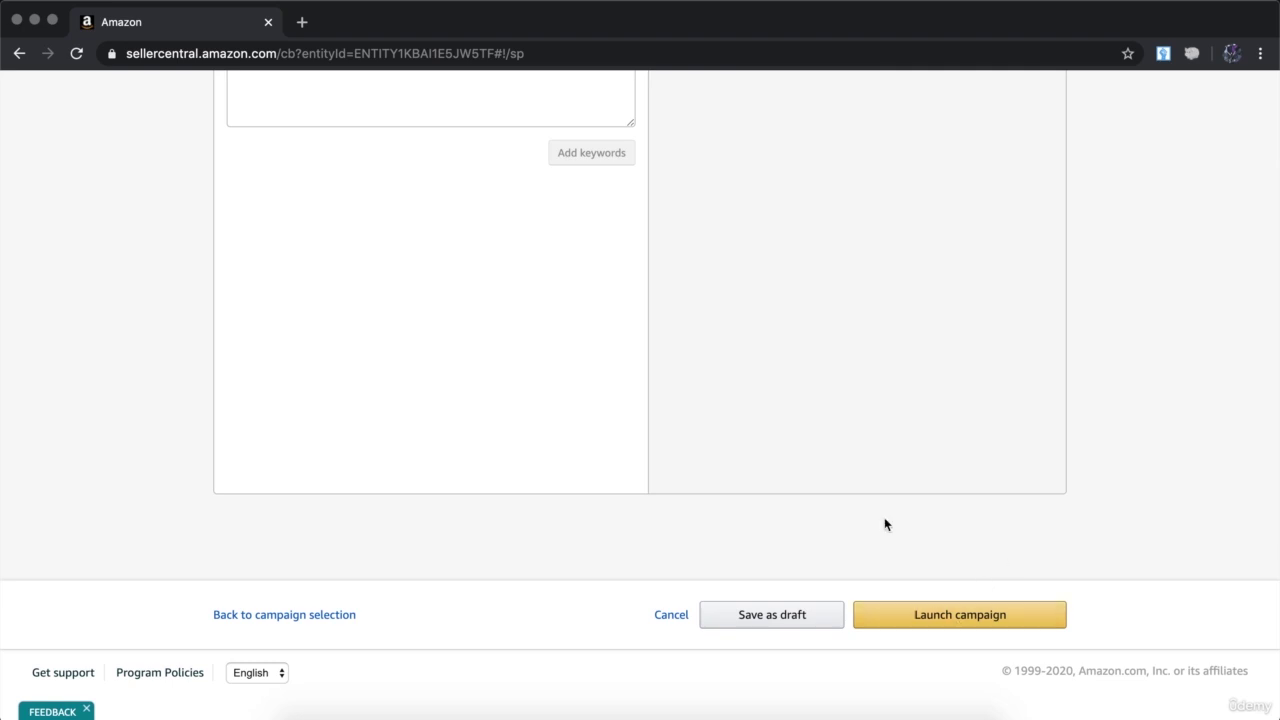
Leave the campaign form without saving and open the Campaign Manager.
{"action": "scroll", "coordinate": [884, 524], "scroll_direction": "up", "scroll_amount": 20}
{"action": "mouse_move", "coordinate": [279, 146]}
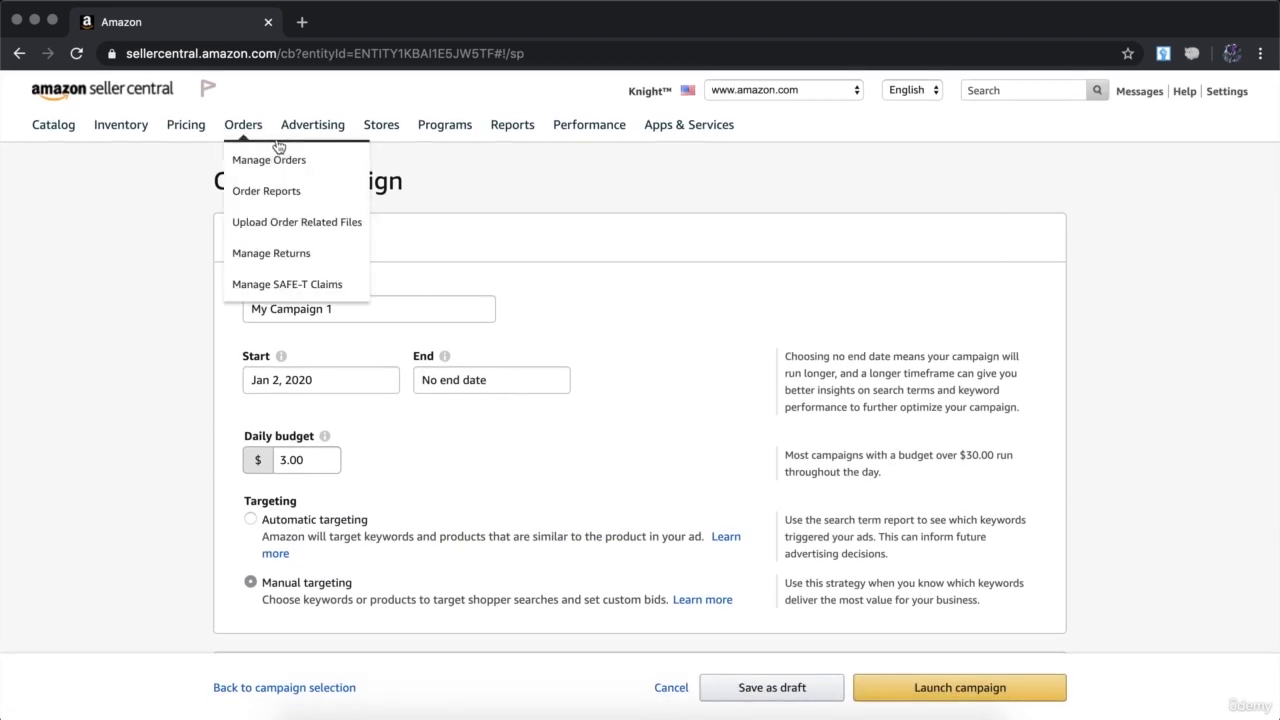
{"action": "mouse_move", "coordinate": [333, 140]}
{"action": "left_click", "coordinate": [324, 162]}
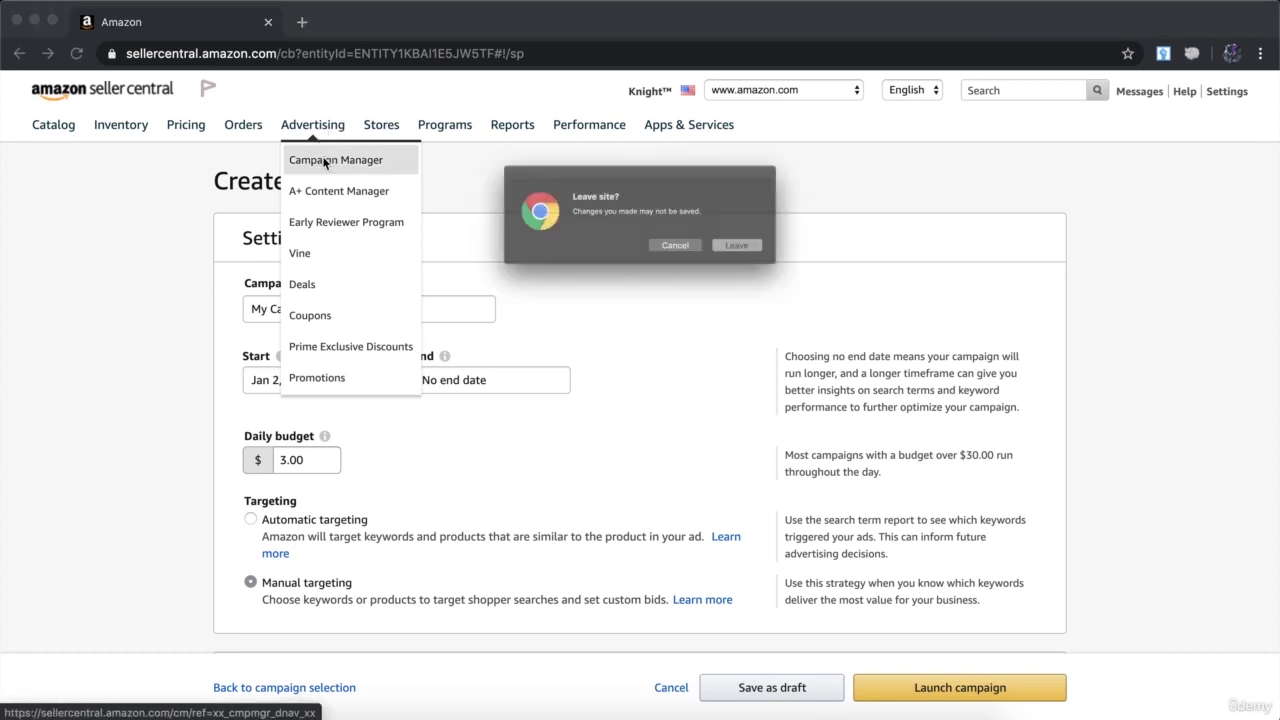
{"action": "left_click", "coordinate": [789, 258]}
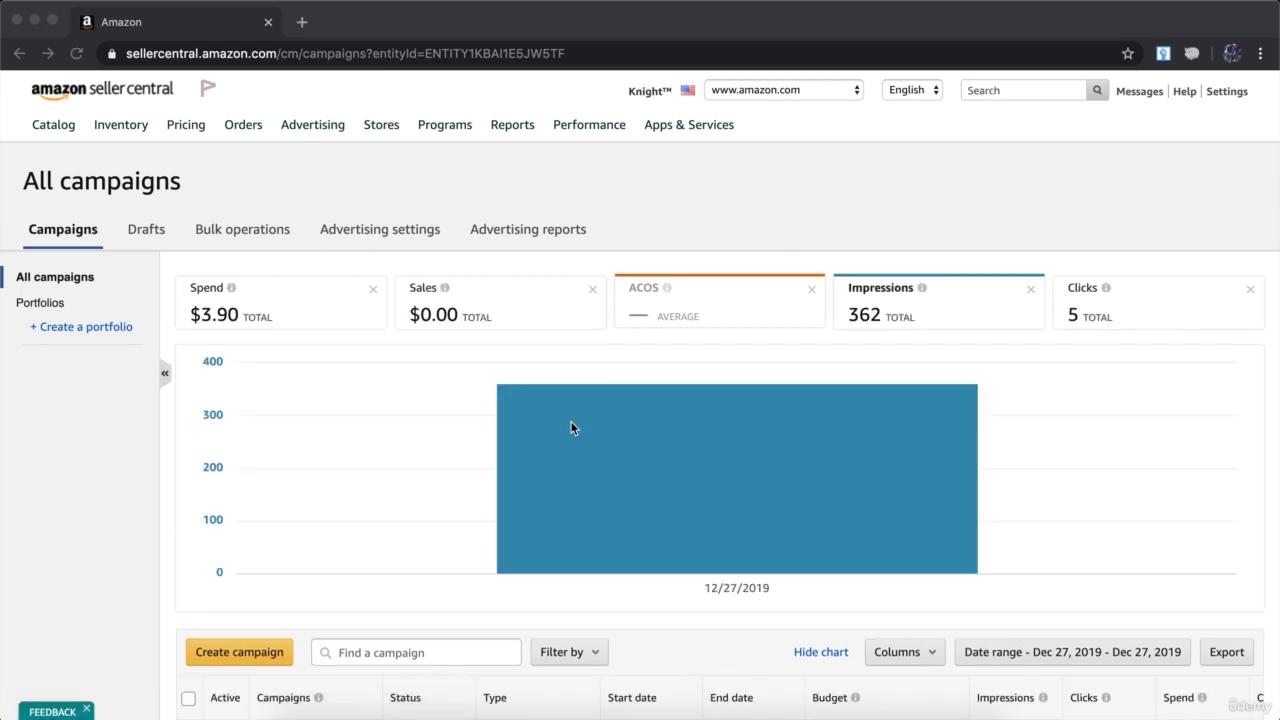
Set the date range of the All campaigns overview to Yesterday and look over the campaign table's columns and actions.
{"action": "scroll", "coordinate": [684, 521], "scroll_direction": "down", "scroll_amount": 2}
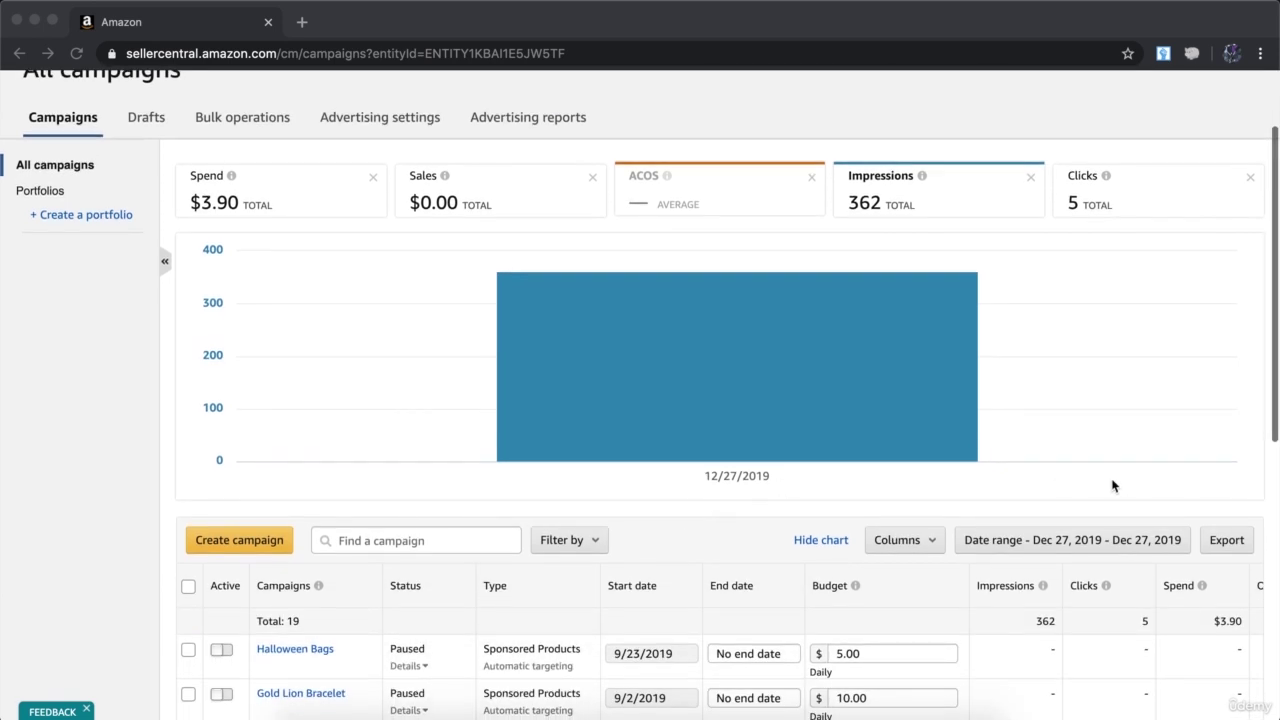
{"action": "left_click", "coordinate": [1155, 542]}
{"action": "left_click", "coordinate": [1155, 542]}
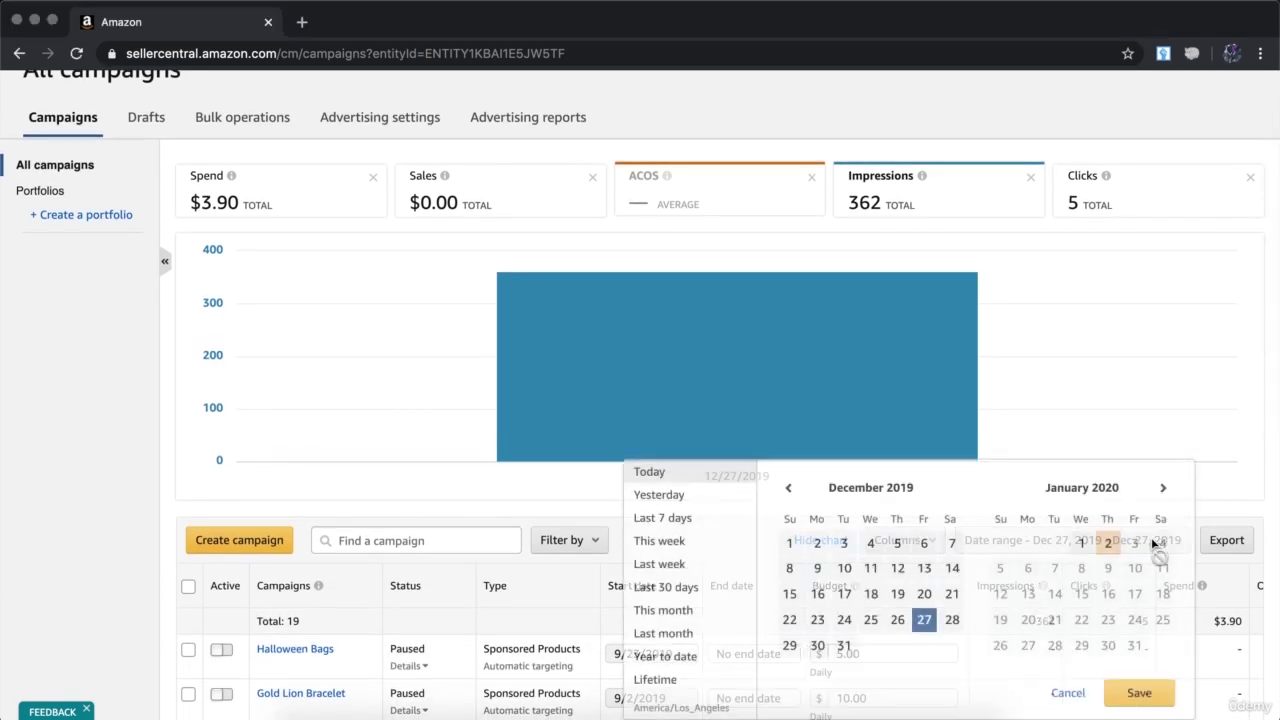
{"action": "scroll", "coordinate": [1155, 543], "scroll_direction": "down", "scroll_amount": 1}
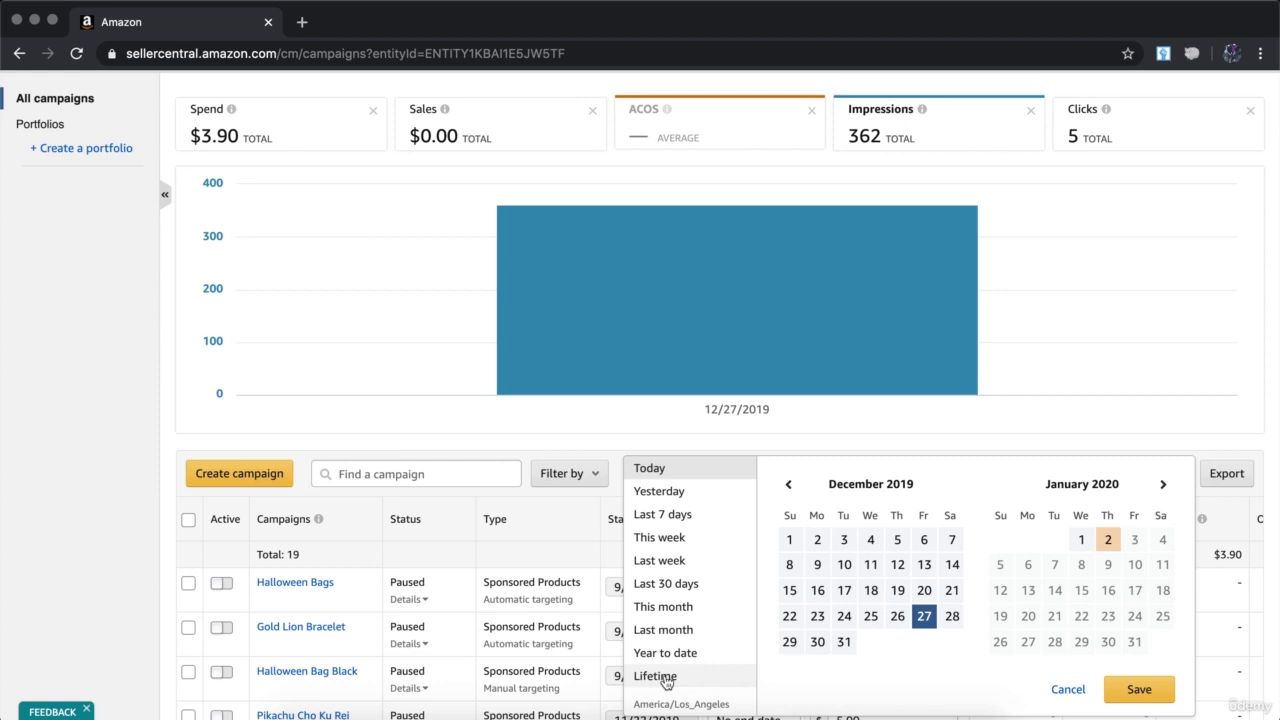
{"action": "left_click", "coordinate": [683, 492]}
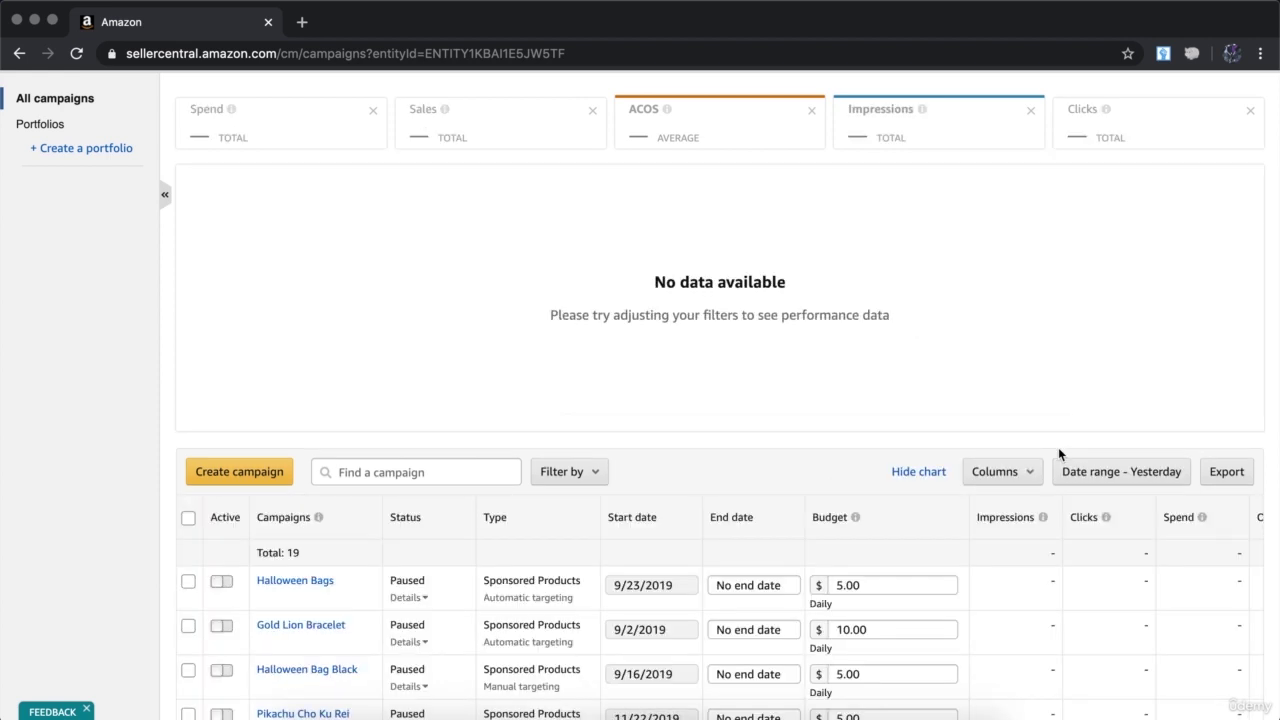
{"action": "scroll", "coordinate": [1058, 447], "scroll_direction": "up", "scroll_amount": 2}
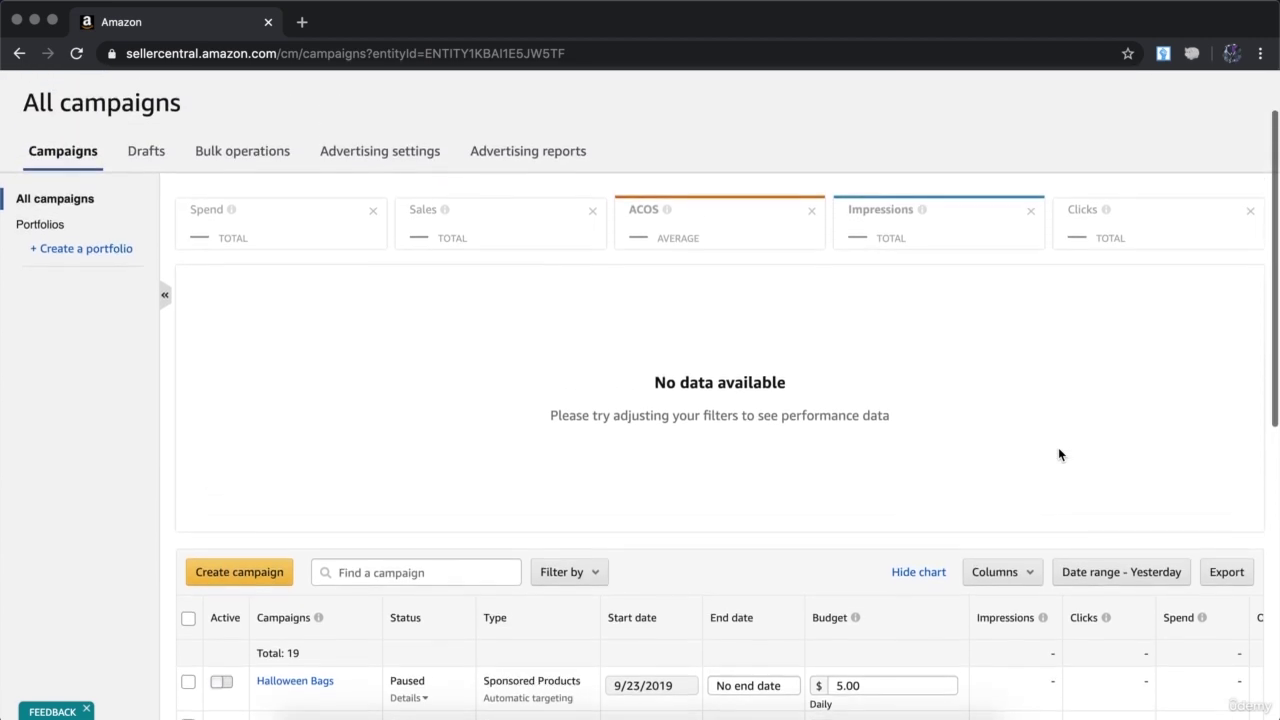
{"action": "scroll", "coordinate": [1104, 665], "scroll_direction": "right", "scroll_amount": 5}
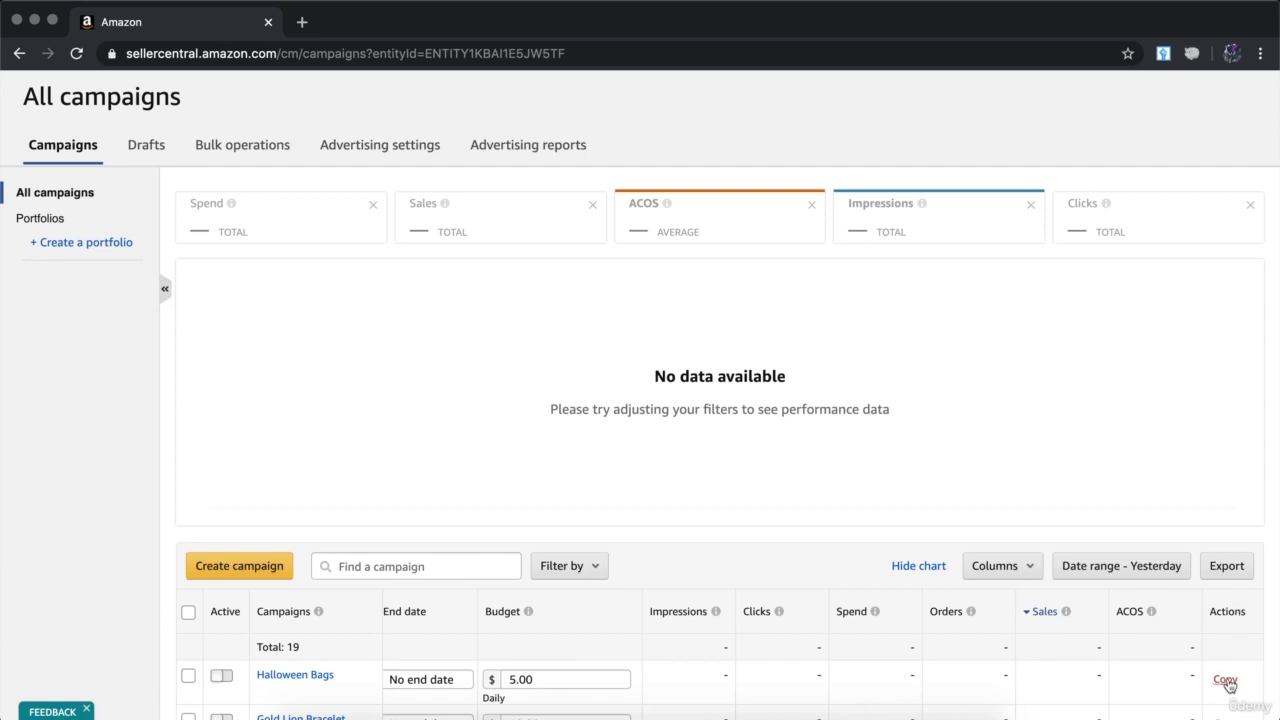
{"action": "scroll", "coordinate": [1229, 686], "scroll_direction": "up", "scroll_amount": 2}
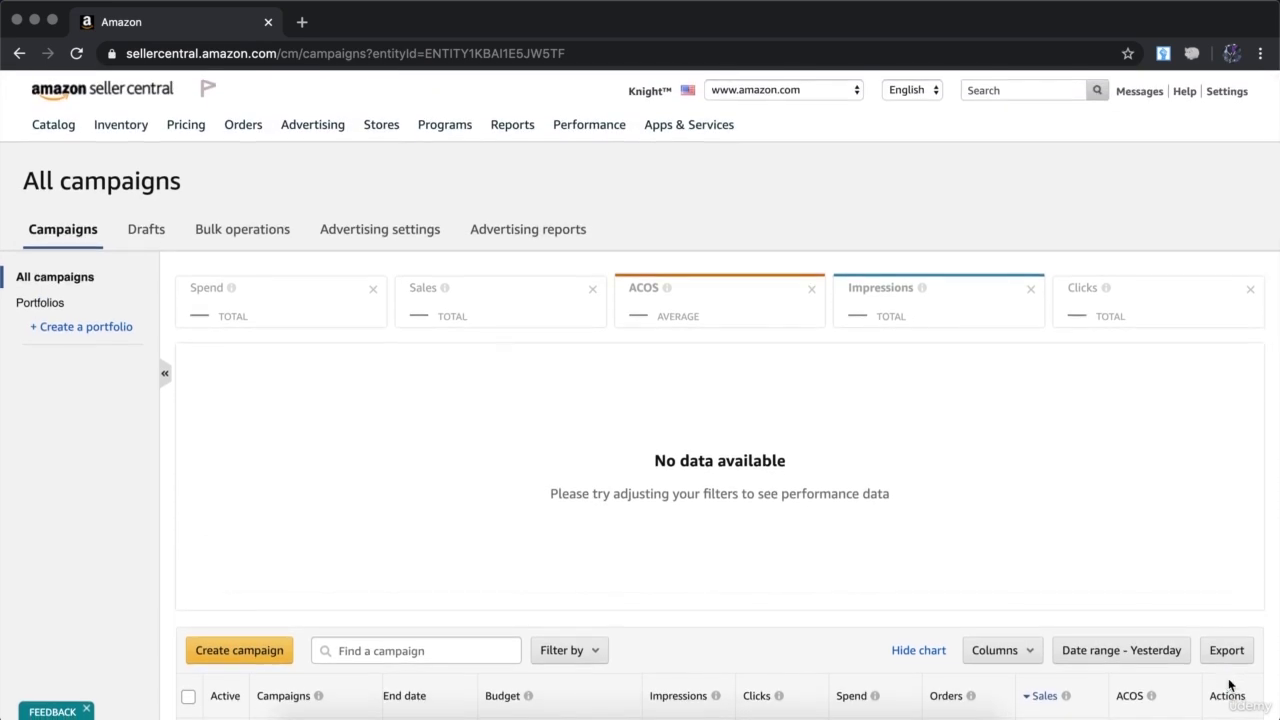